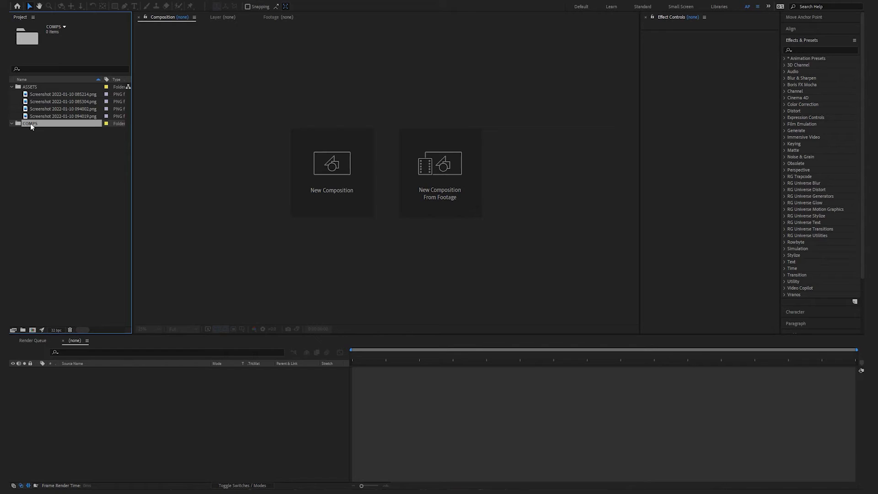
Create a 1920 x 1080, 29.97 fps composition named BAR-GRAPH lasting 20 seconds, and add a dark gray solid as its background
key(ctrl+n)
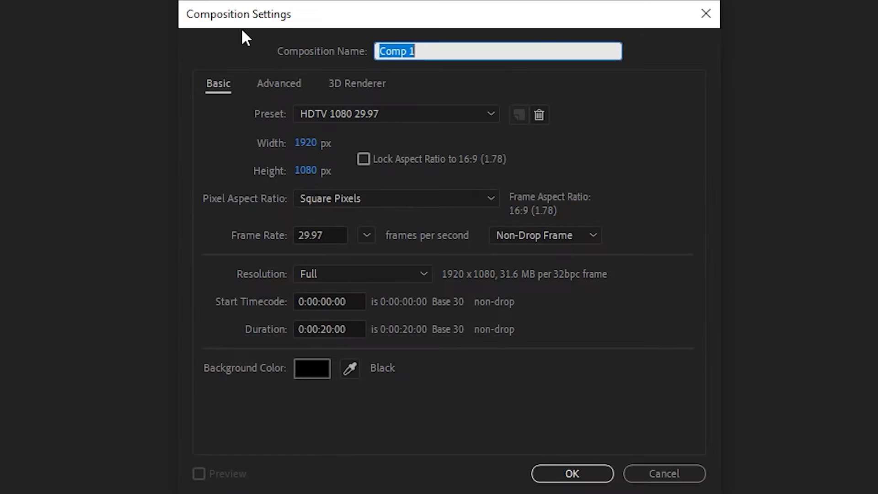
text(BAR-GRAPH)
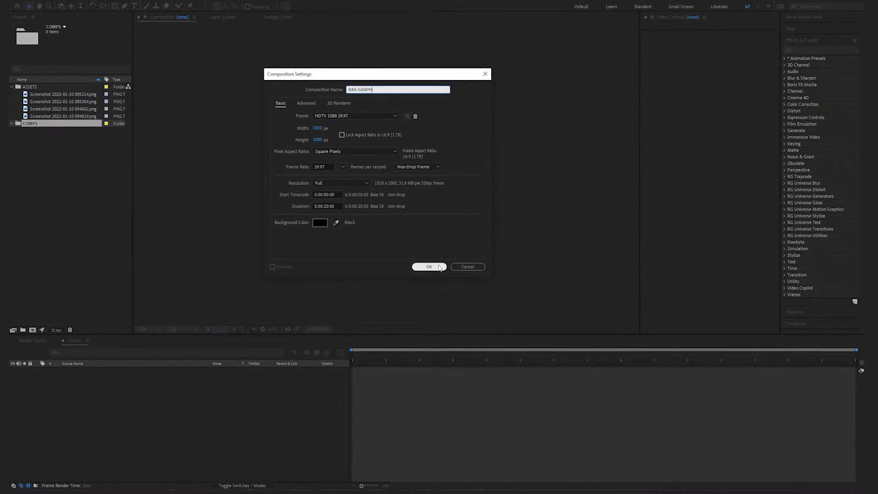
click(439, 267)
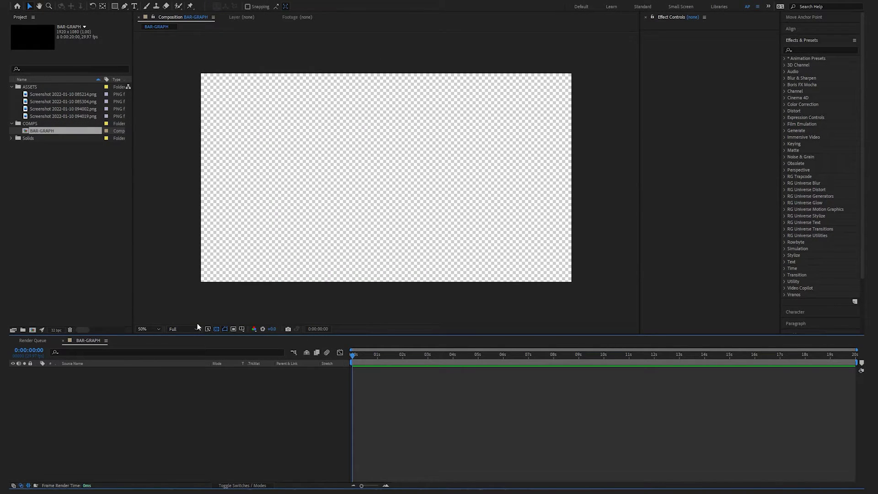
key(ctrl+y)
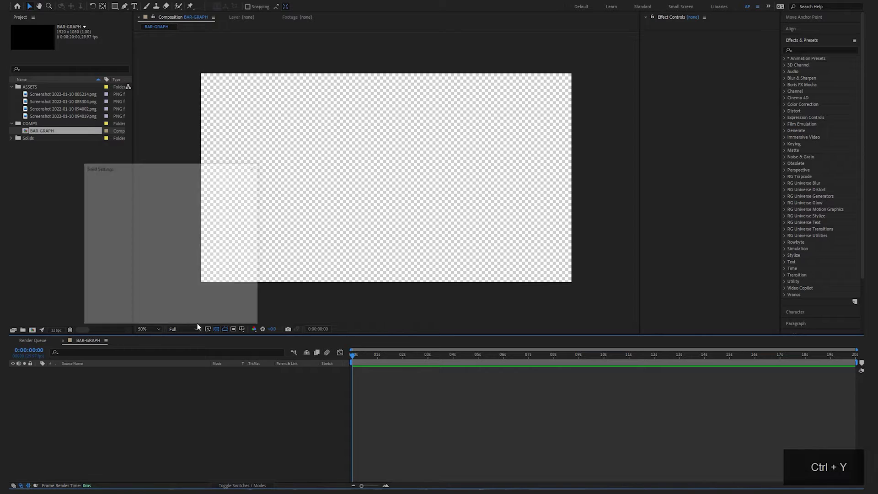
click(199, 317)
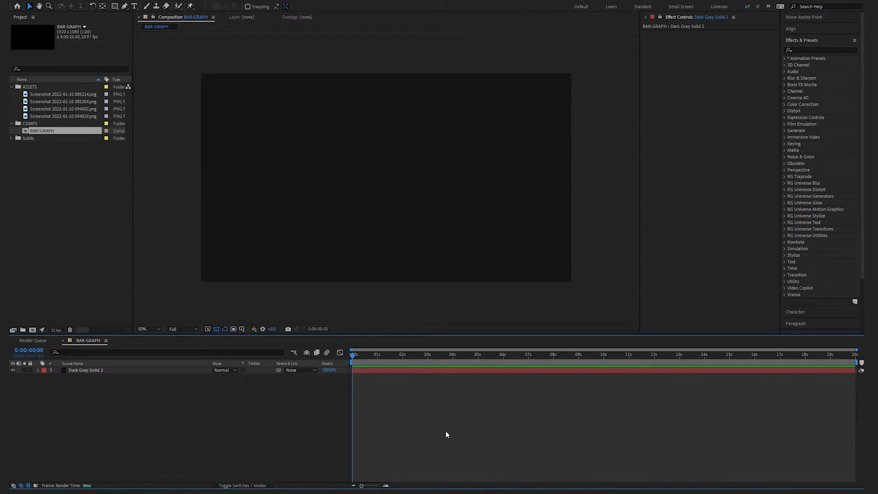
Preview the bar chart image Screenshot 2022-01-10 085214.png and add it to the composition above the dark gray solid
click(35, 95)
double_click(26, 95)
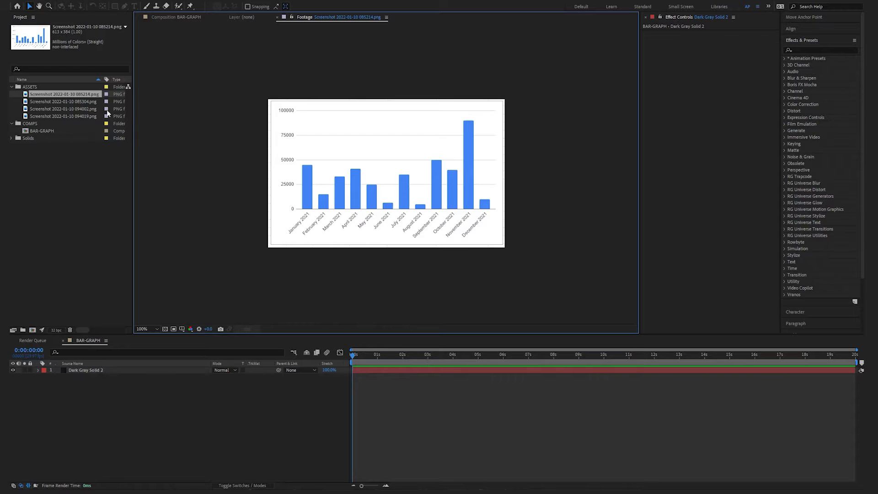
drag(78, 97, 104, 372)
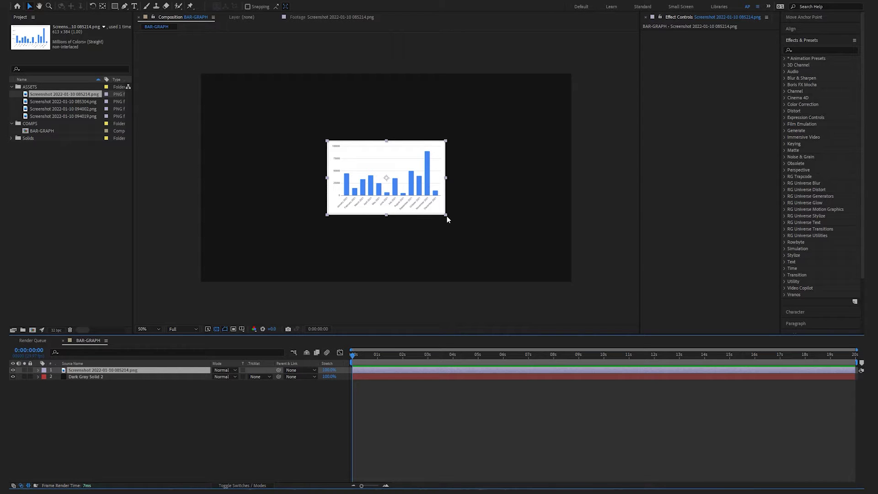
Scale the chart screenshot up proportionally from its centre until it nearly fills the composition frame
drag(446, 215, 526, 241)
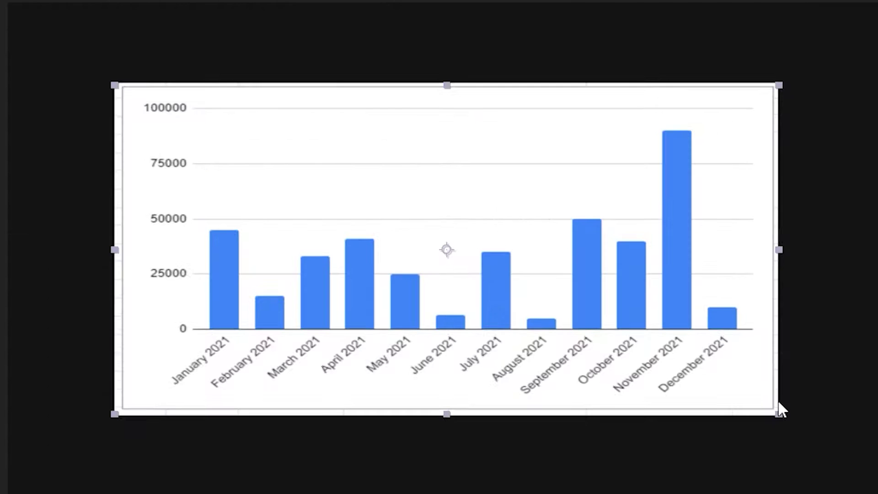
drag(779, 408, 810, 442)
drag(814, 380, 834, 456)
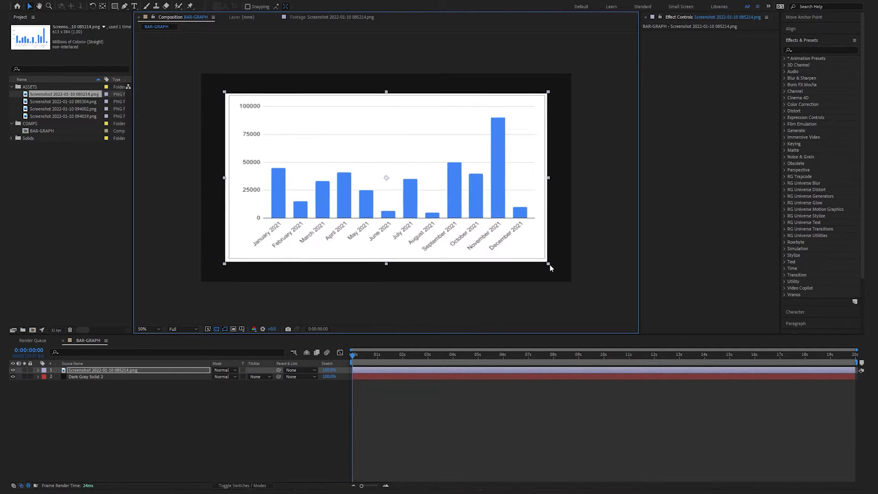
drag(550, 268, 565, 270)
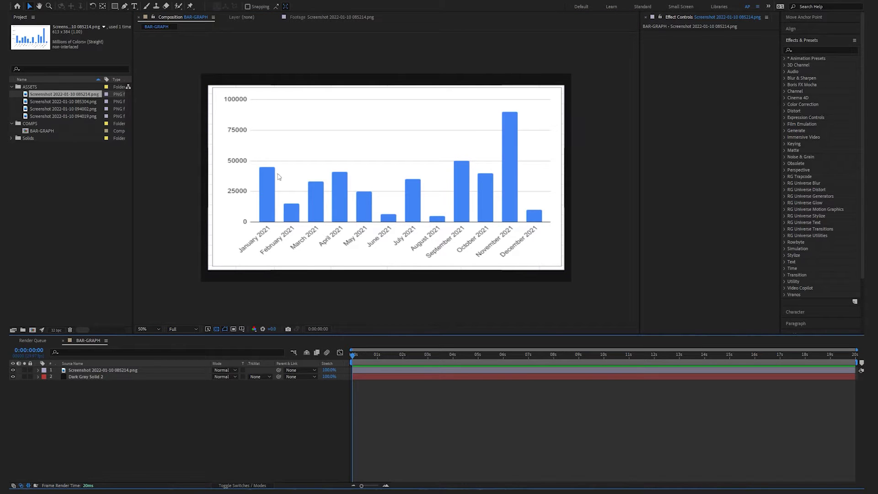
Draw an orange rectangle shape over the January 2021 bar, matching its width and height down to the zero line
scroll(278, 207, up, 1)
drag(211, 204, 343, 193)
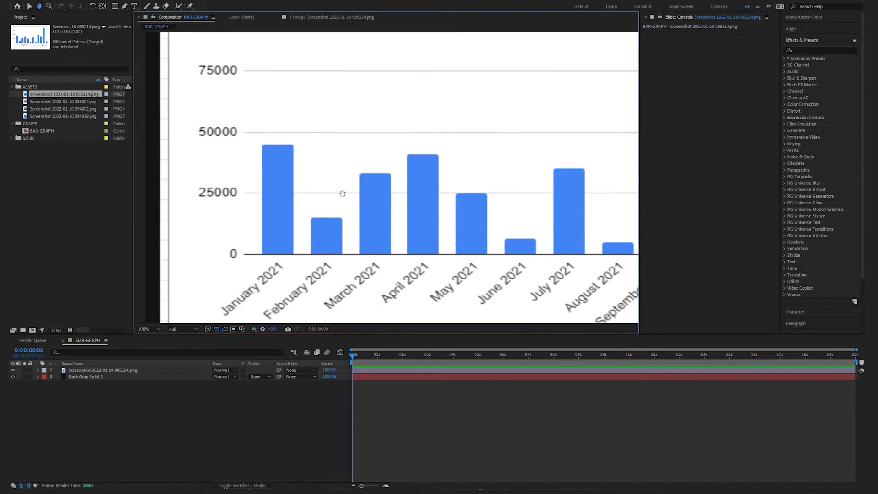
scroll(343, 195, up, 2)
scroll(337, 157, up, 1)
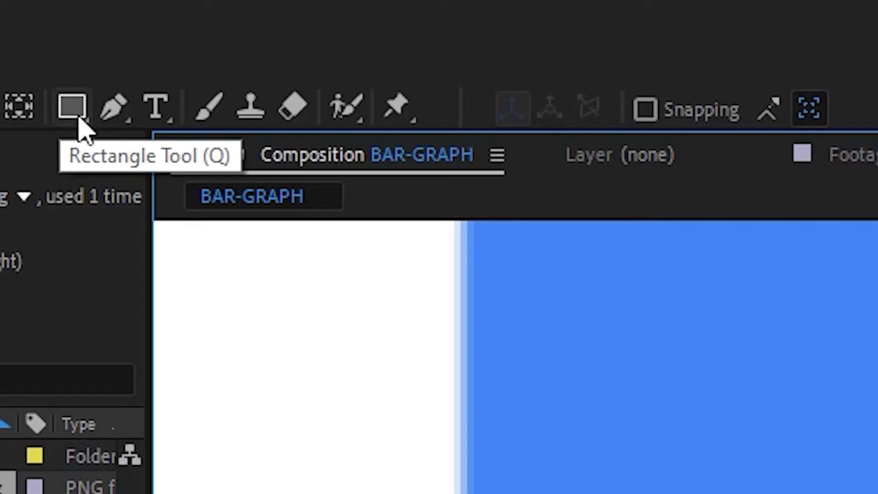
click(80, 112)
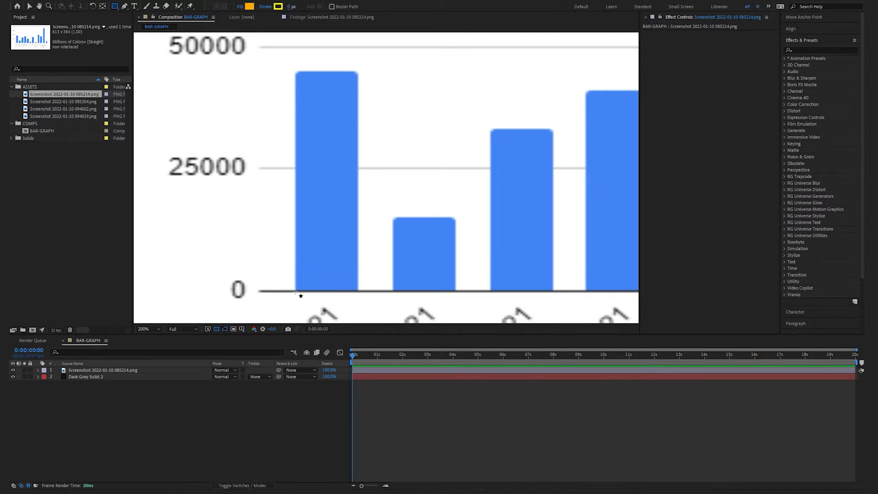
drag(294, 72, 359, 290)
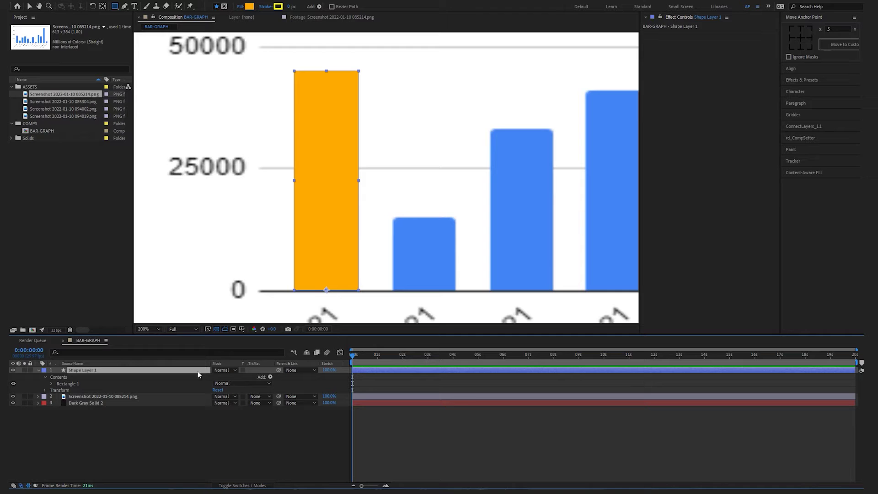
Keyframe the January rectangle's Scale at 100% and shift that keyframe to 0:00:01:05
key(s)
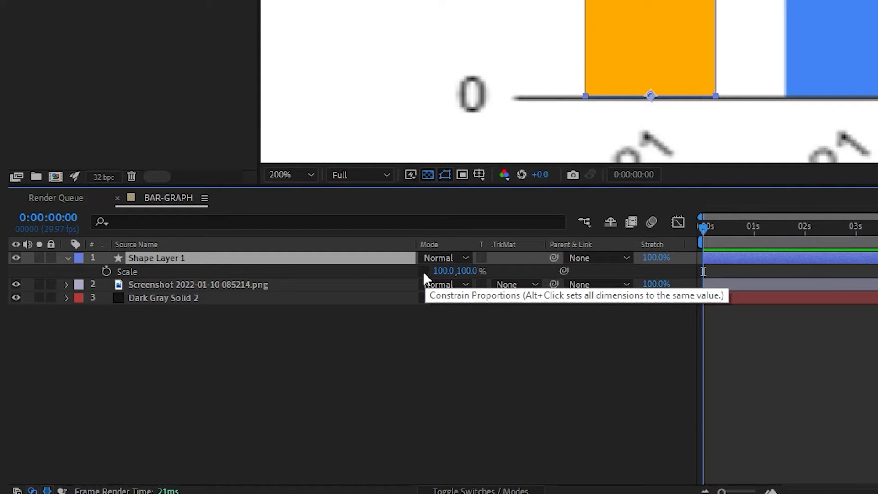
click(106, 271)
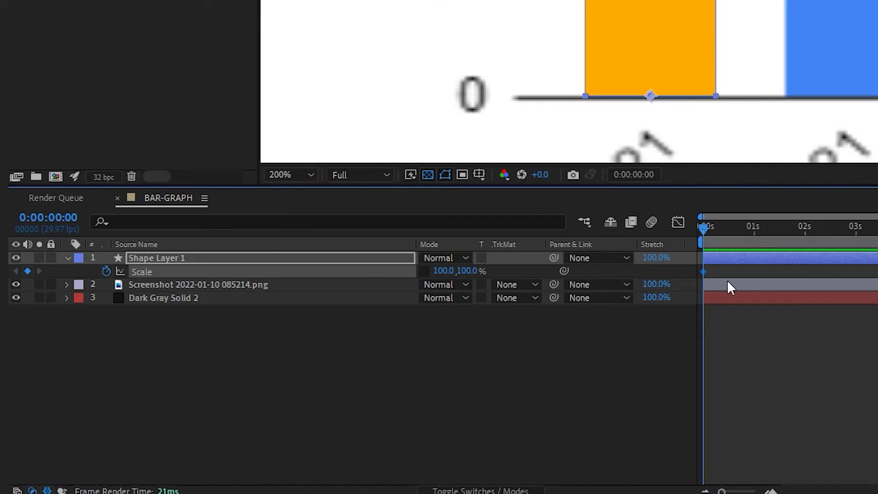
drag(706, 273, 762, 273)
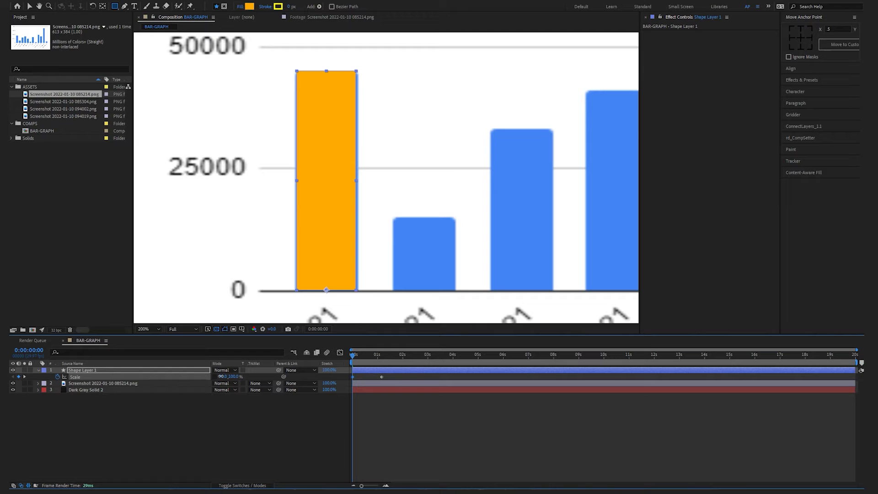
Set the January bar's vertical scale to 0% at time zero, keeping the width at 100%, and preview the growth
drag(444, 271, 407, 271)
key(ctrl+z)
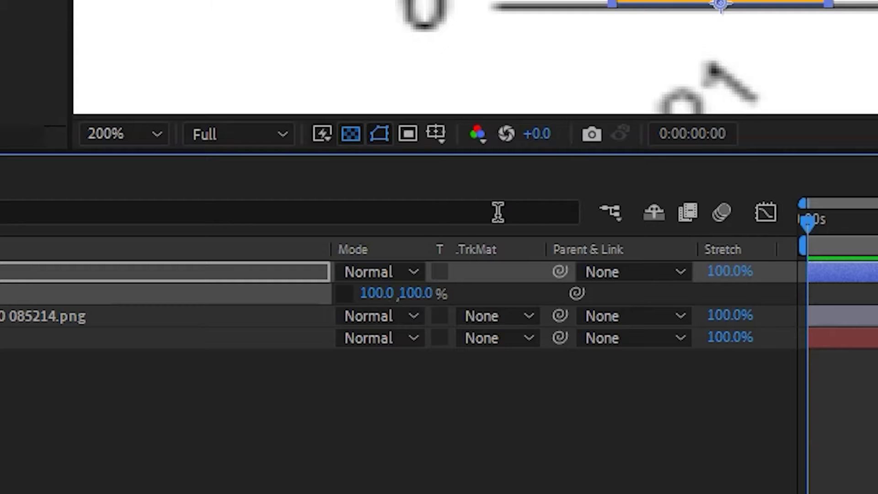
mouse_move(426, 296)
mouse_down()
mouse_move(391, 286)
mouse_move(419, 292)
mouse_up()
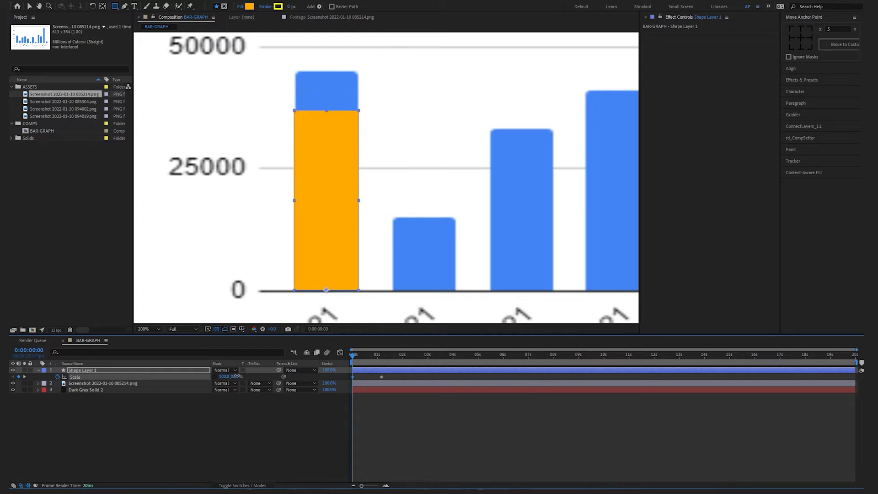
drag(237, 376, 221, 376)
click(236, 376)
text(0)
key(Return)
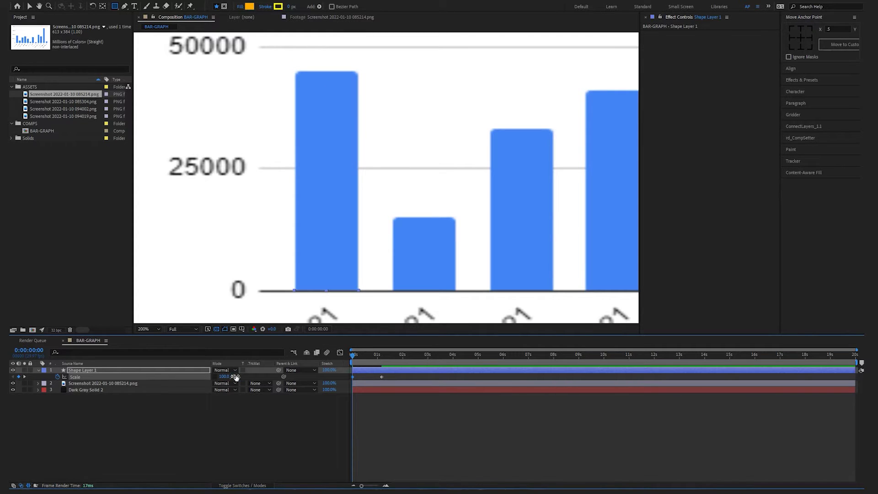
key(space)
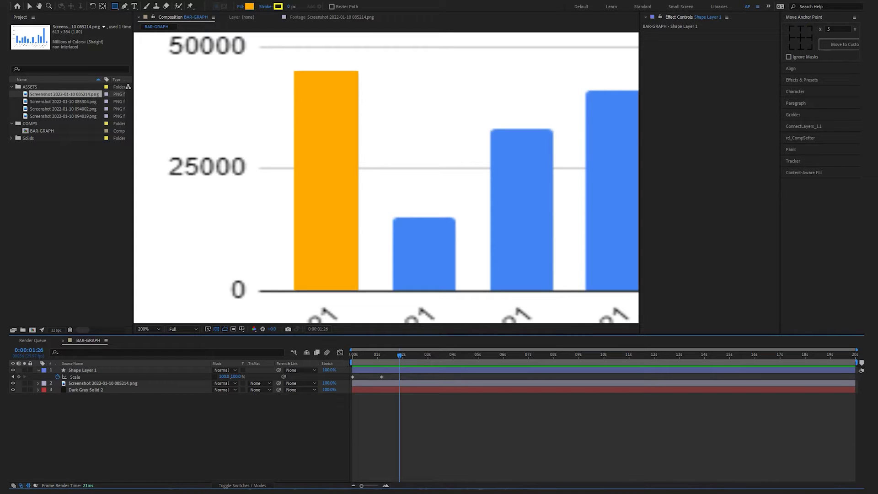
Apply Easy Ease to both Scale keyframes of the January bar and display their speed graph
drag(393, 374, 337, 380)
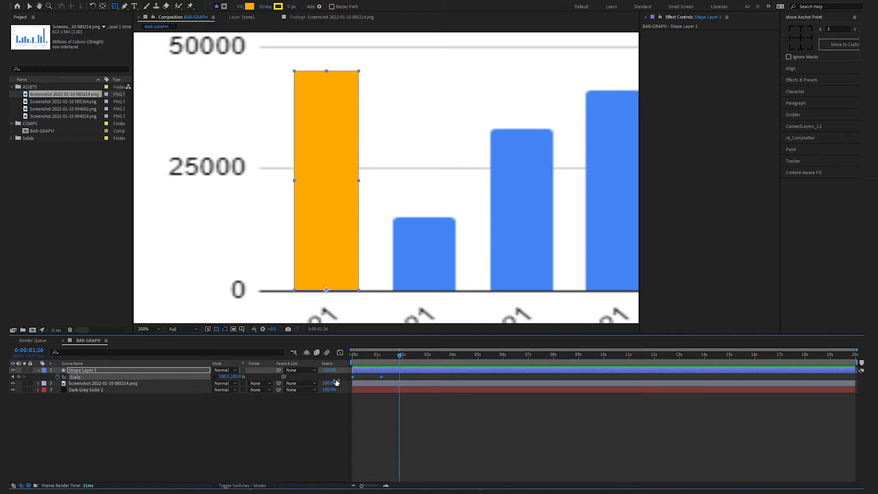
key(F9)
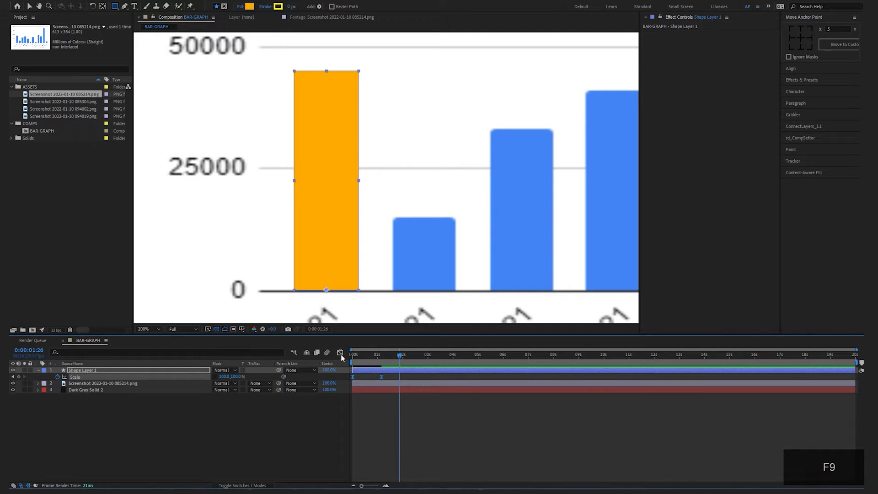
click(340, 353)
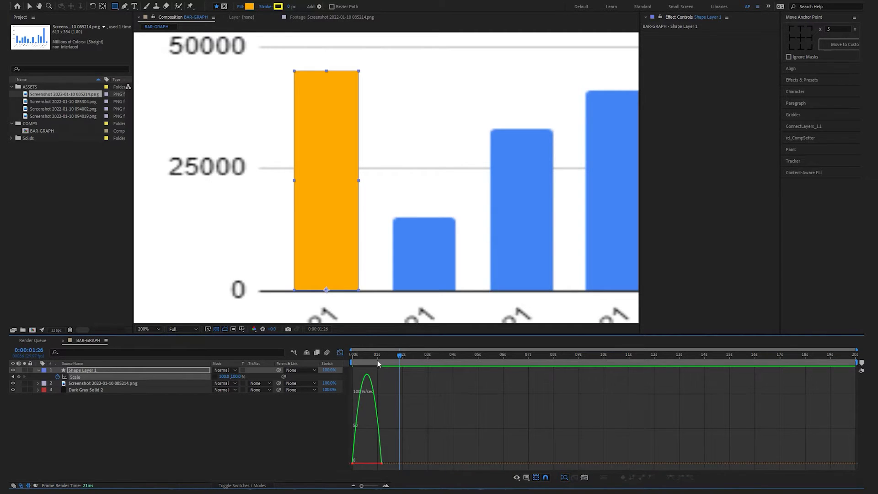
Lengthen the influence handles of both Scale keyframes for a steeper speed curve peaking mid-move, preview it, and return to the layer timeline
key(Home)
key(=)
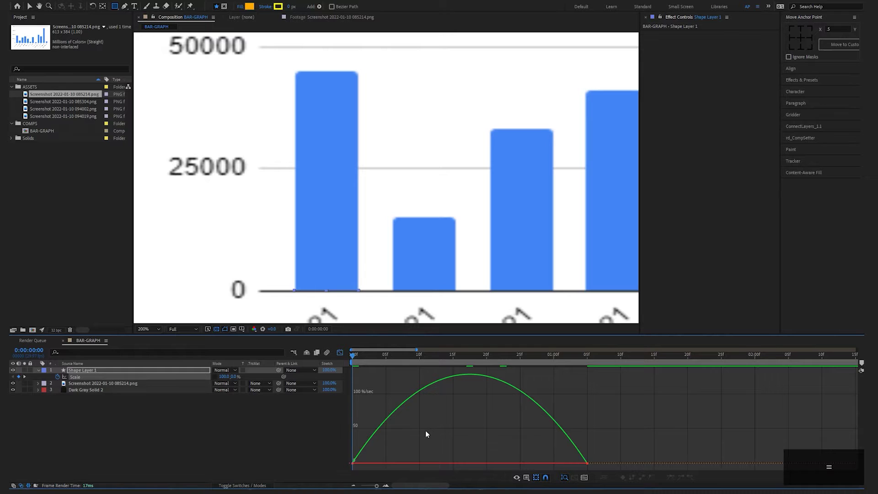
drag(442, 436, 320, 476)
drag(392, 464, 415, 466)
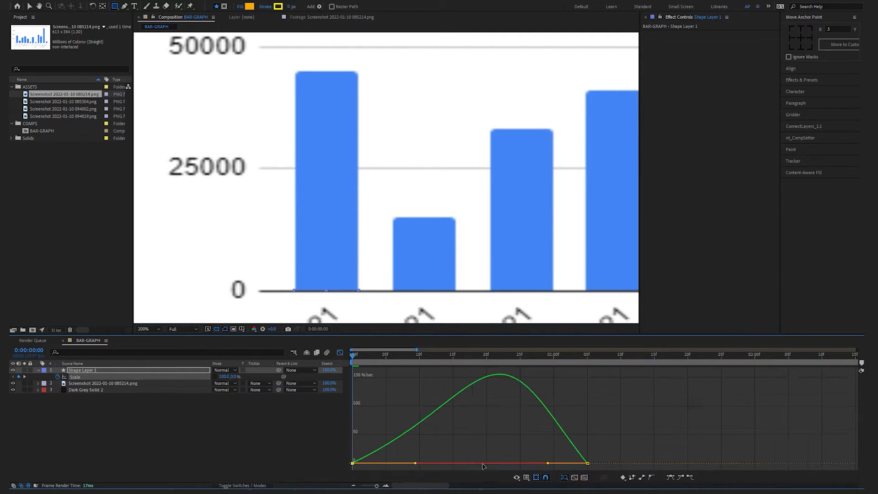
click(588, 463)
drag(549, 464, 516, 464)
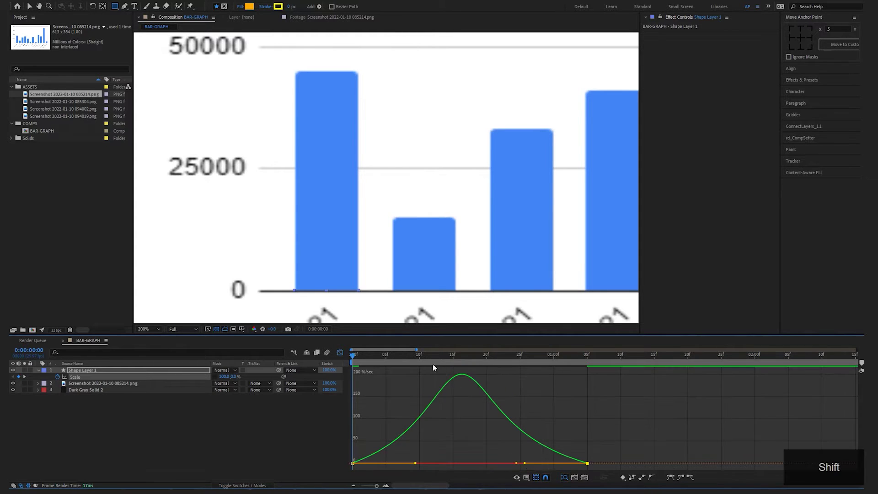
key(space)
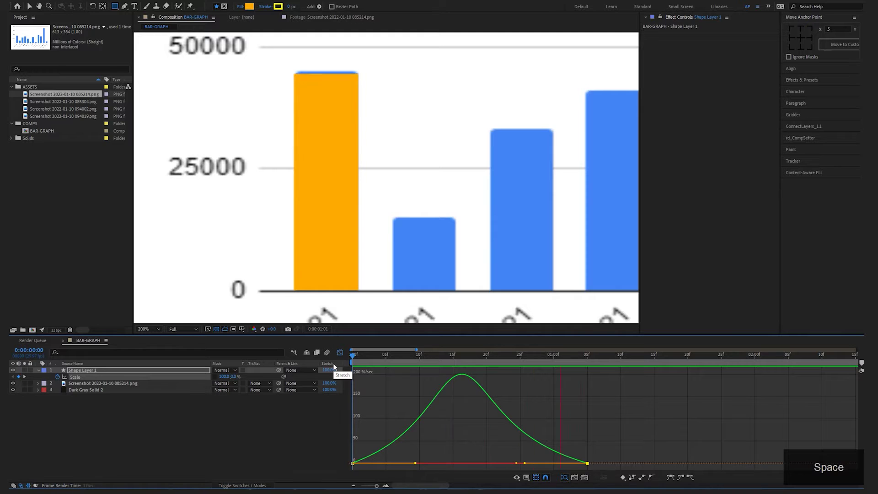
key(space)
click(338, 351)
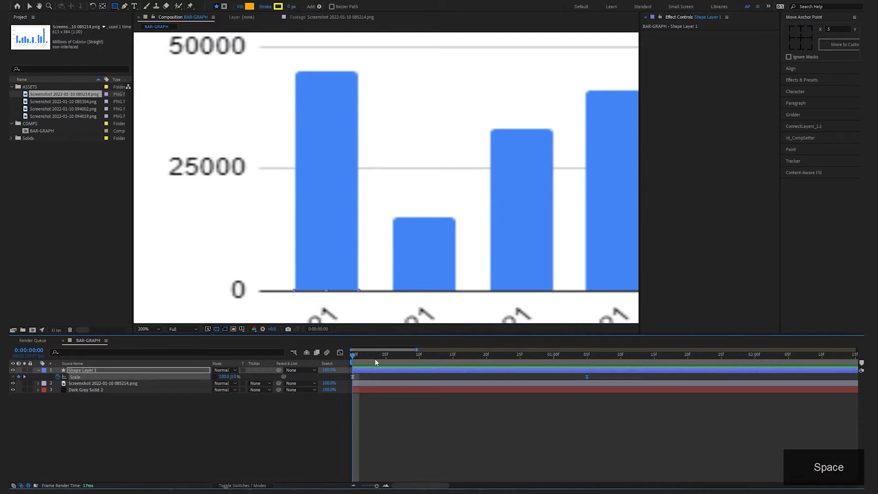
At 0:00:01:05, duplicate the orange January bar and position the copies over the February through September 2021 bars
drag(606, 364, 593, 364)
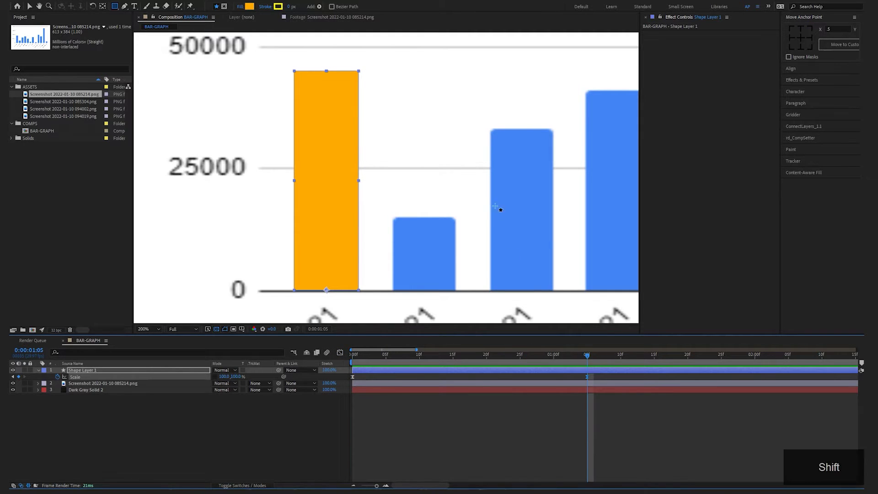
drag(495, 206, 392, 202)
scroll(393, 202, down, 1)
drag(481, 195, 378, 224)
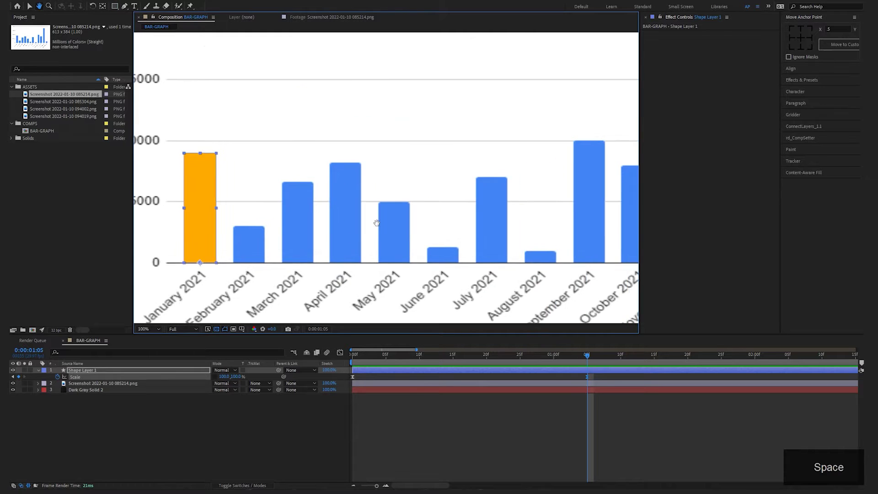
scroll(378, 223, down, 2)
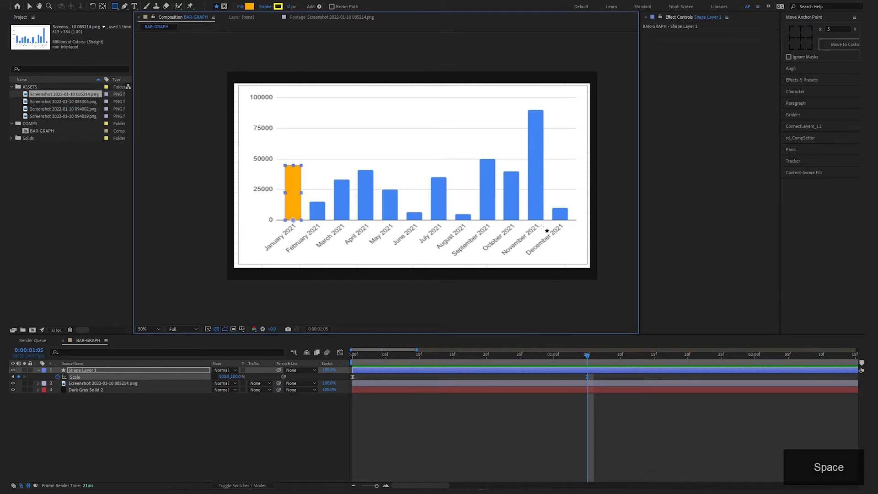
click(480, 371)
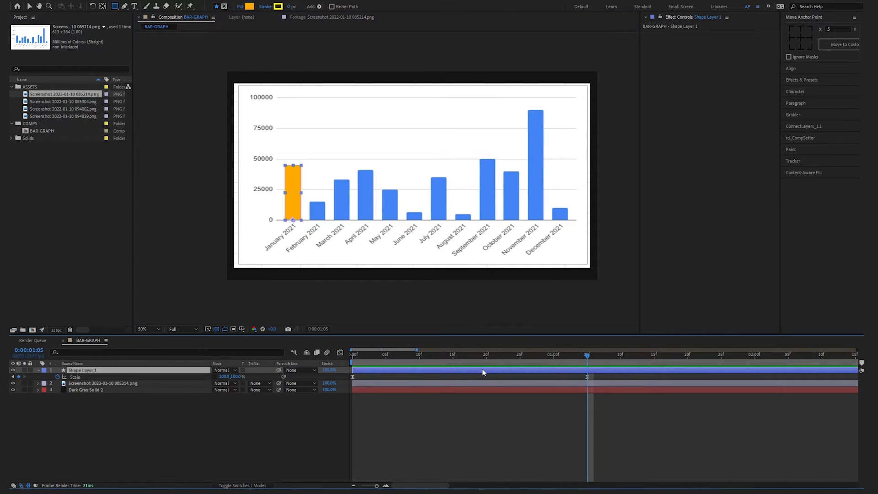
key(v)
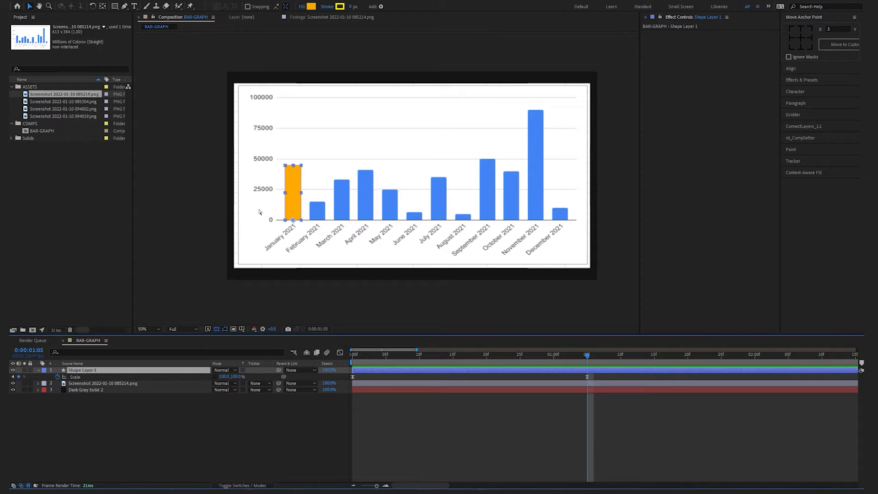
key(ctrl+d)
drag(294, 208, 490, 208)
key(ctrl+d)
key(ctrl+d)
key(ctrl+d)
key(ctrl+d)
key(ctrl+d)
key(ctrl+d)
key(ctrl+d)
Duplicate the orange bar three more times and position the copies over the October, November and December 2021 bars
key(ctrl+d)
drag(490, 207, 513, 207)
key(ctrl+d)
drag(514, 208, 538, 207)
key(ctrl+d)
drag(537, 208, 562, 208)
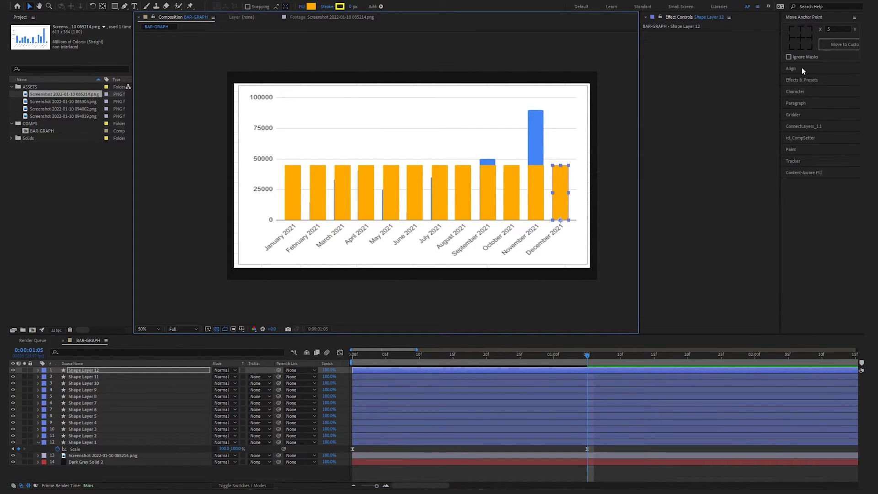
Select all twelve bar layers, Shape Layer 1 through Shape Layer 12, and distribute them evenly horizontally
click(803, 69)
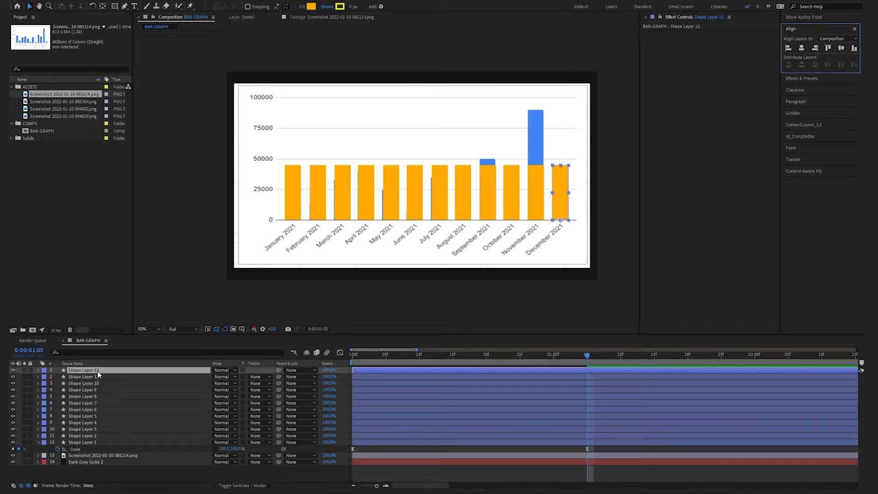
shift+click(82, 442)
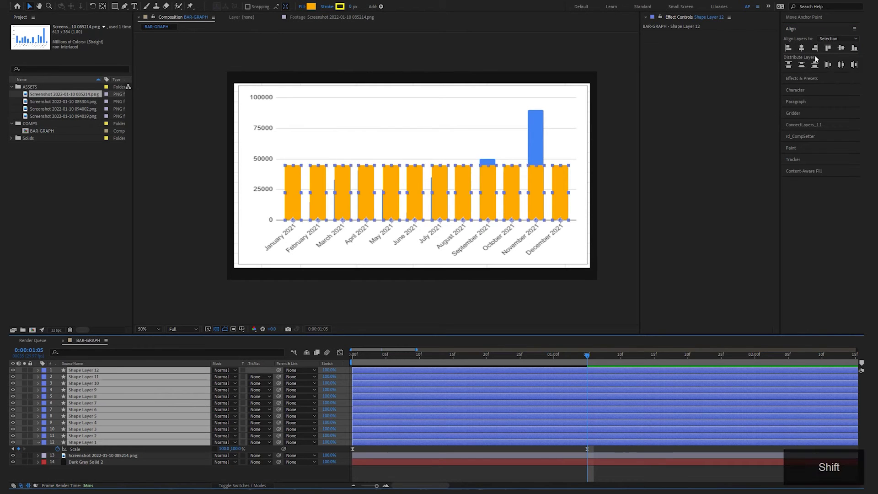
click(841, 64)
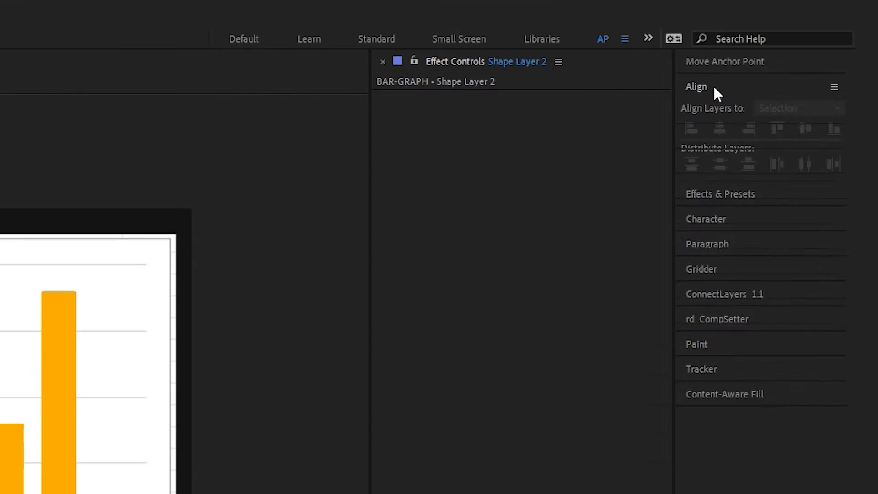
click(800, 29)
click(800, 30)
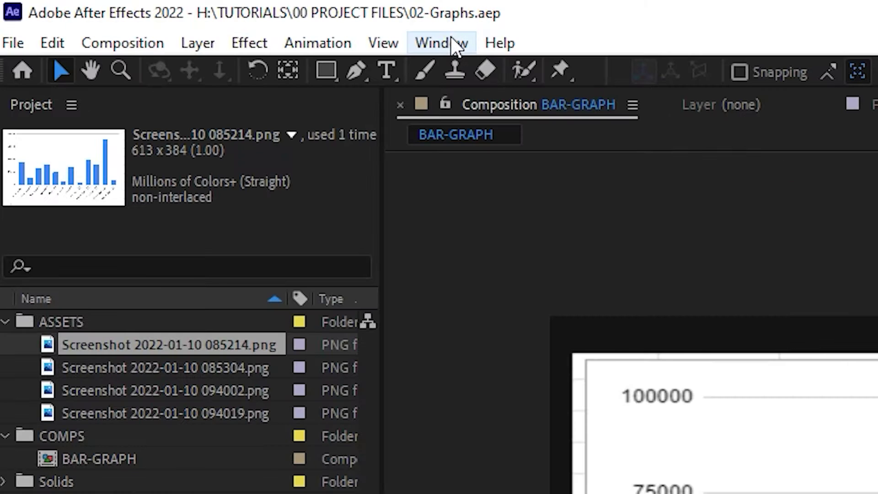
click(454, 43)
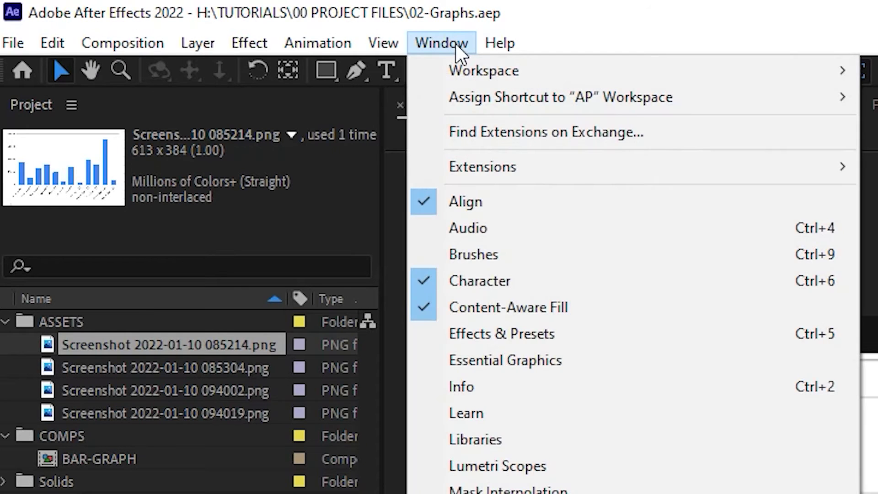
click(795, 30)
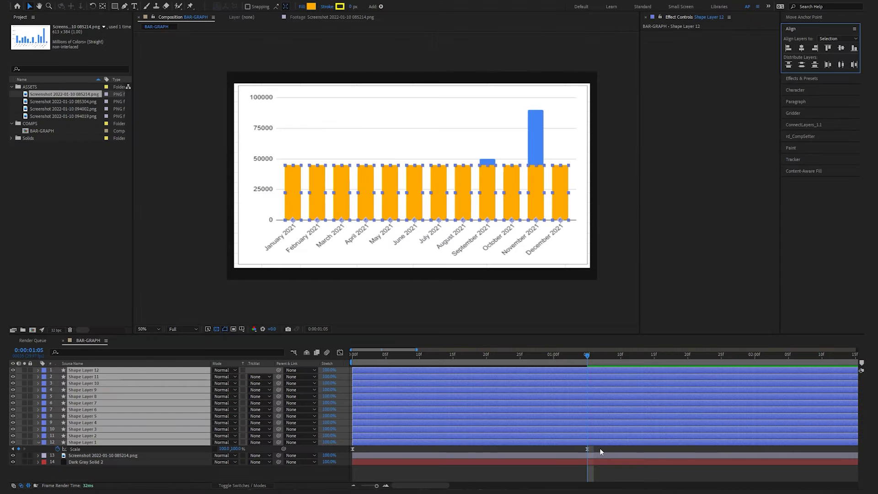
Shorten the orange December 2021 bar to about 22% vertical scale so its top matches the chart's December value
click(599, 451)
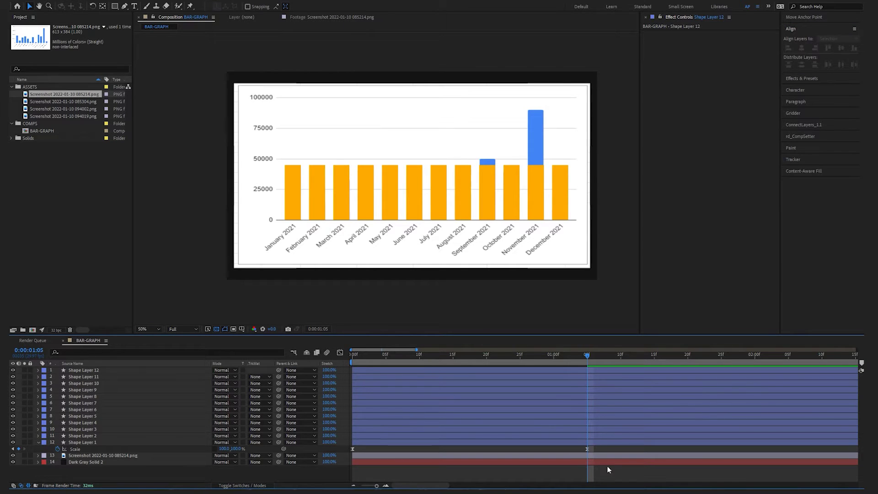
click(559, 179)
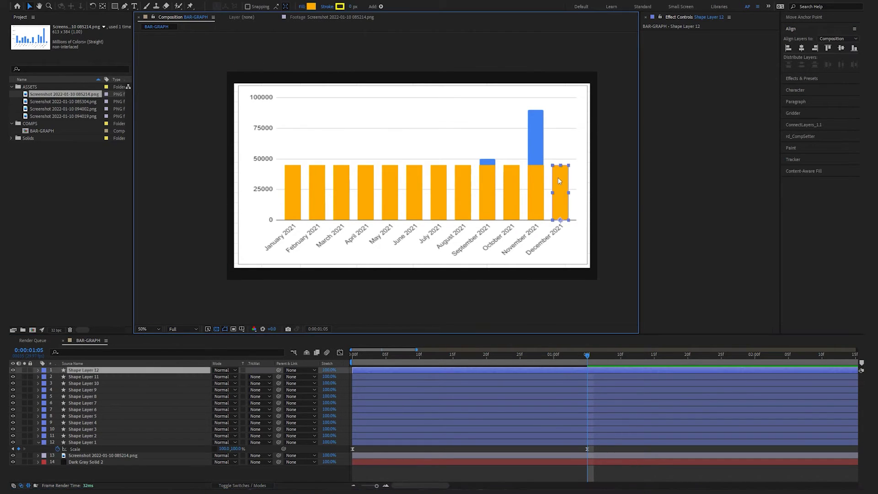
scroll(558, 178, up, 1)
drag(578, 177, 215, 171)
scroll(219, 172, up, 1)
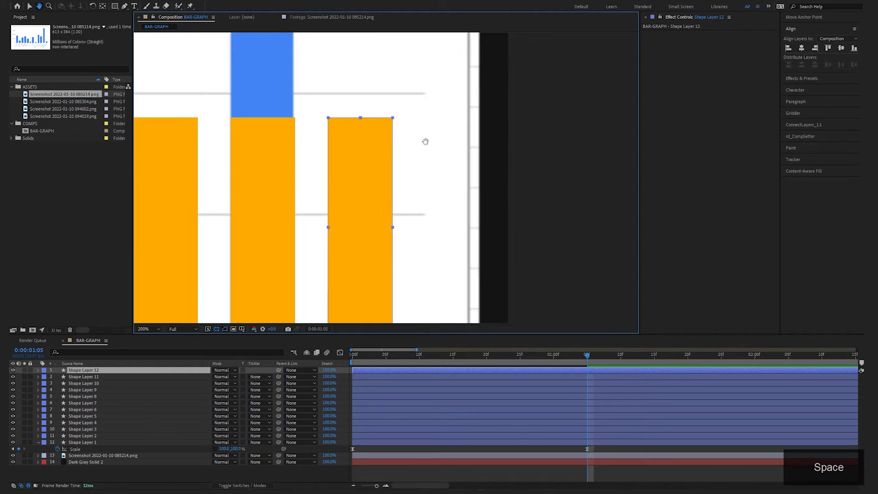
drag(426, 141, 383, 122)
drag(323, 101, 396, 193)
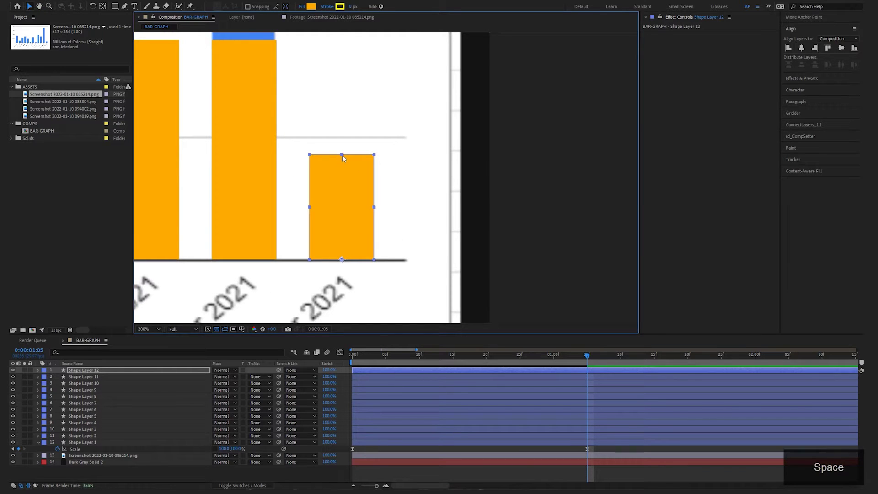
mouse_move(342, 155)
mouse_down()
mouse_move(345, 108)
mouse_move(344, 270)
mouse_move(342, 96)
mouse_move(338, 210)
mouse_move(339, 130)
mouse_move(342, 158)
mouse_up()
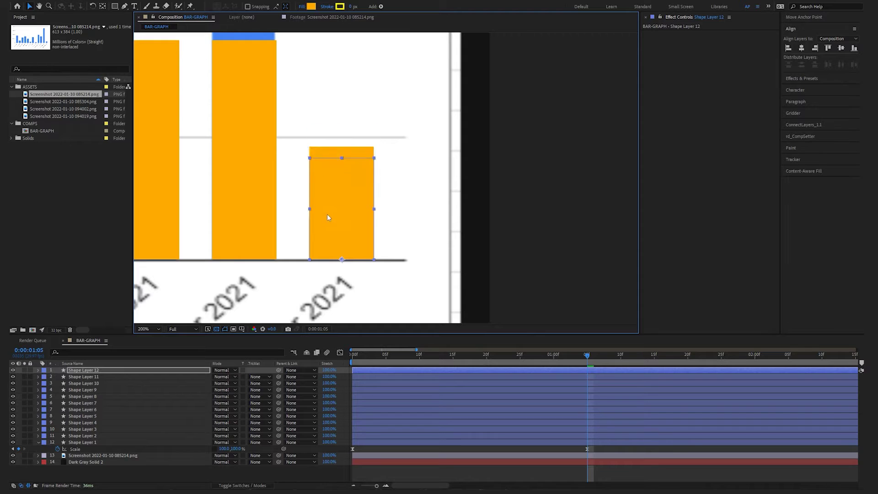
mouse_move(327, 218)
mouse_down()
mouse_move(329, 231)
mouse_move(331, 210)
mouse_up()
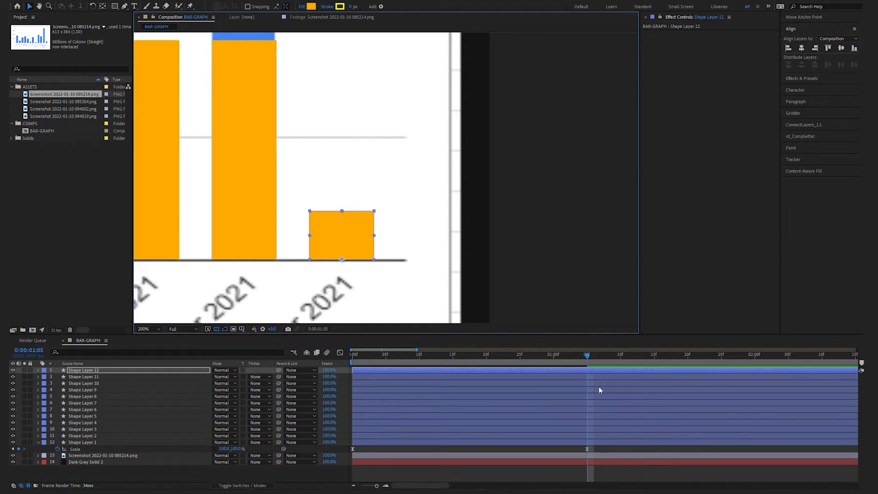
Reveal the December bar's Scale keyframes, preview its growth, and return the playhead to 0:00:01:05
click(606, 371)
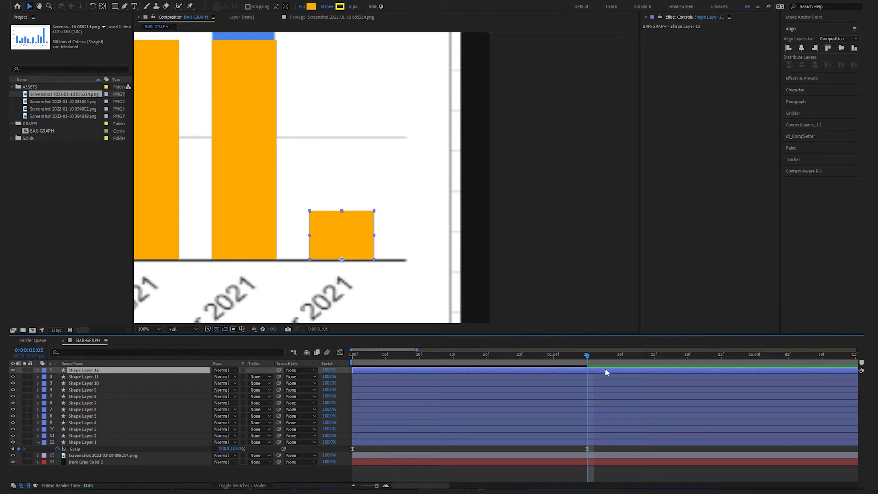
key(u)
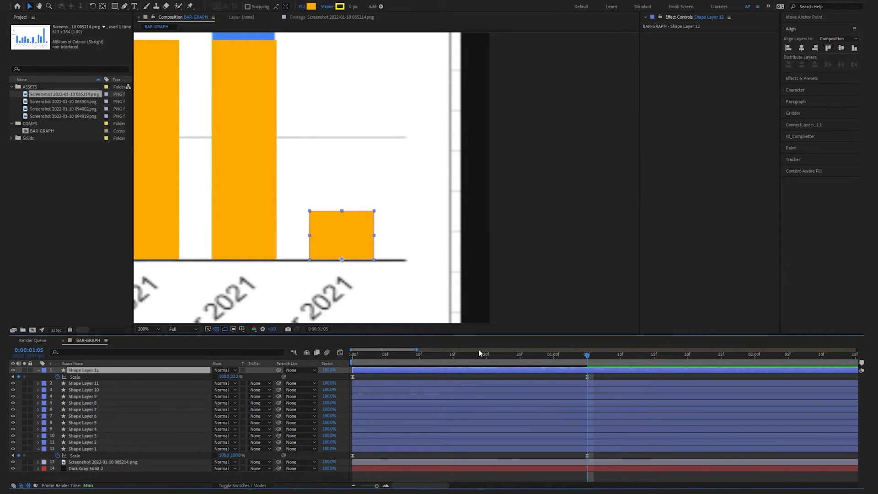
key(space)
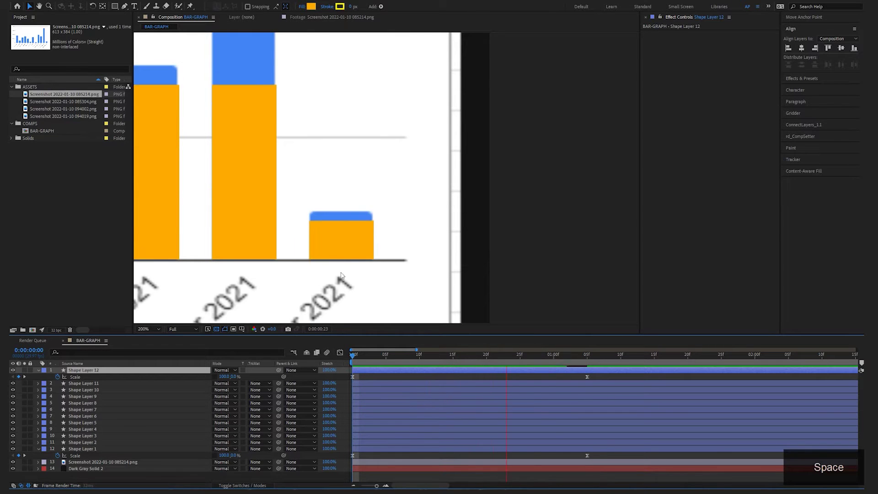
key(space)
drag(608, 359, 588, 363)
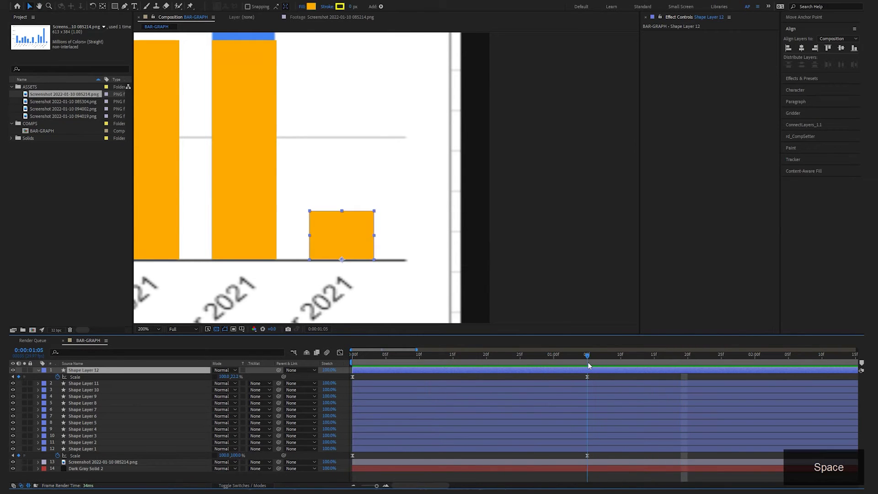
Resize the orange November, October, September and August 2021 bars vertically to match the heights in the chart screenshot
key(space)
drag(219, 180, 337, 200)
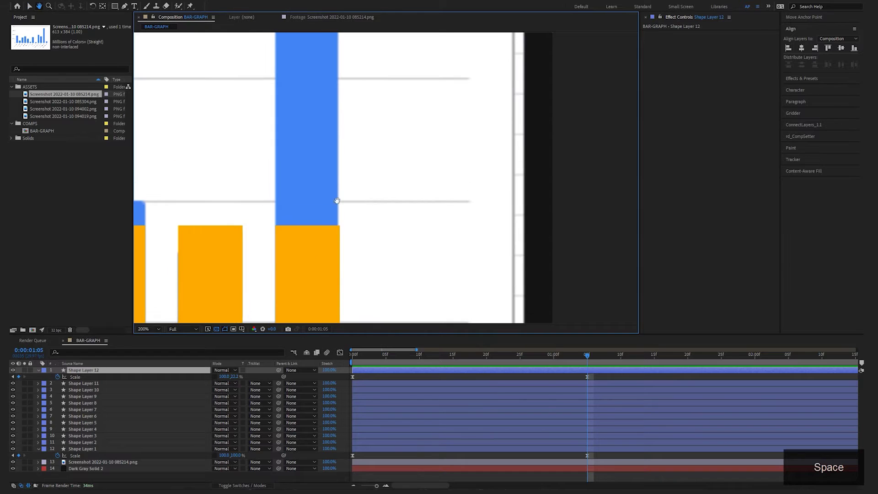
click(308, 268)
key(/)
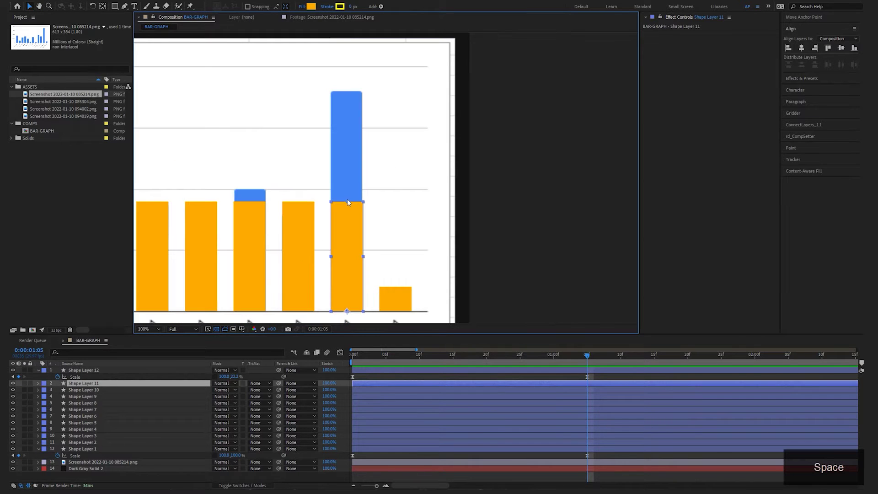
drag(347, 201, 348, 91)
click(299, 228)
drag(299, 202, 298, 215)
click(250, 228)
drag(249, 202, 250, 189)
click(201, 228)
drag(201, 202, 202, 298)
Resize the orange bars from July back to February 2021 vertically to match their heights in the chart screenshot
drag(202, 299, 506, 271)
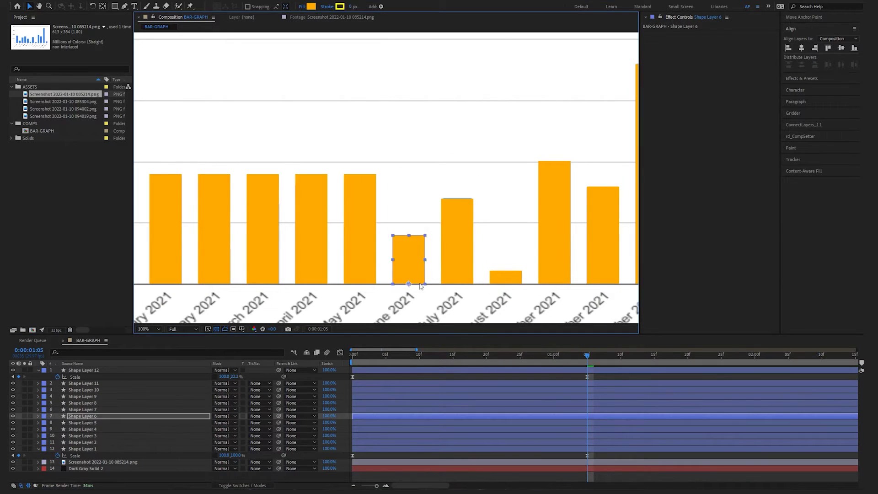
drag(360, 174, 360, 223)
drag(311, 174, 308, 191)
drag(263, 174, 263, 202)
drag(216, 187, 397, 204)
Preview all bars growing from the first frame, and save the project with the playhead at 0:00:01:05
click(395, 220)
key(comma)
key(Home)
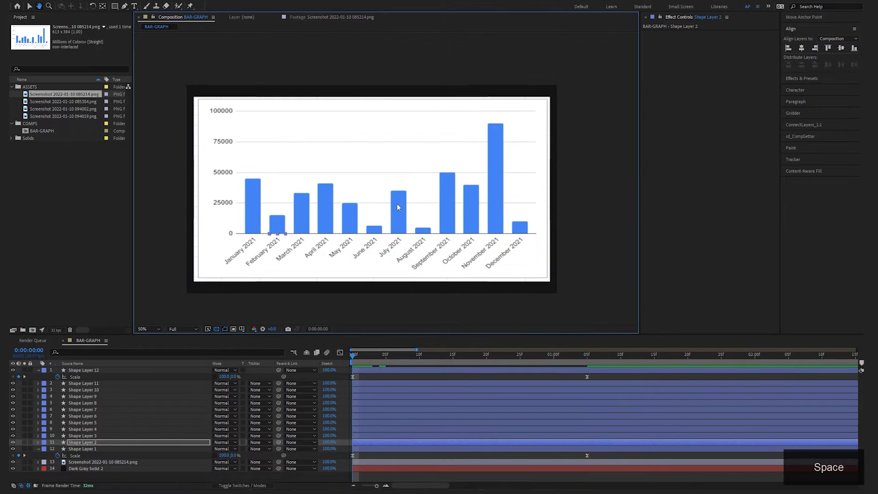
key(space)
shift+click(588, 357)
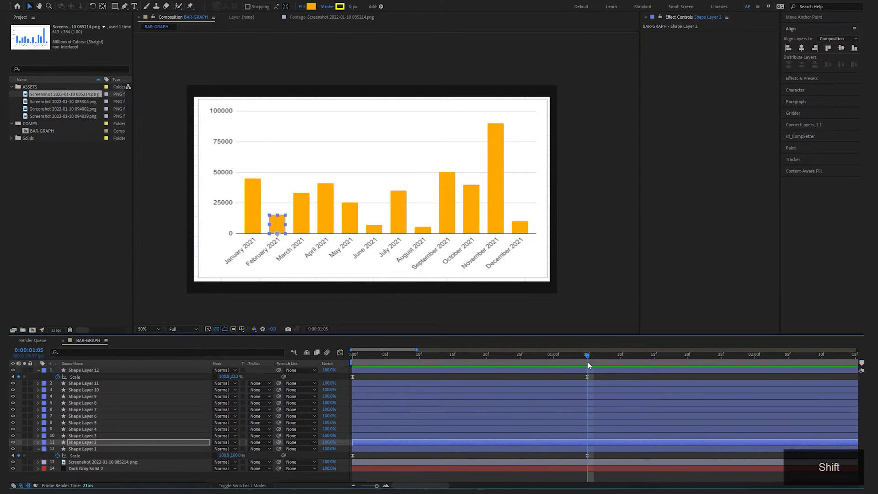
key(ctrl+s)
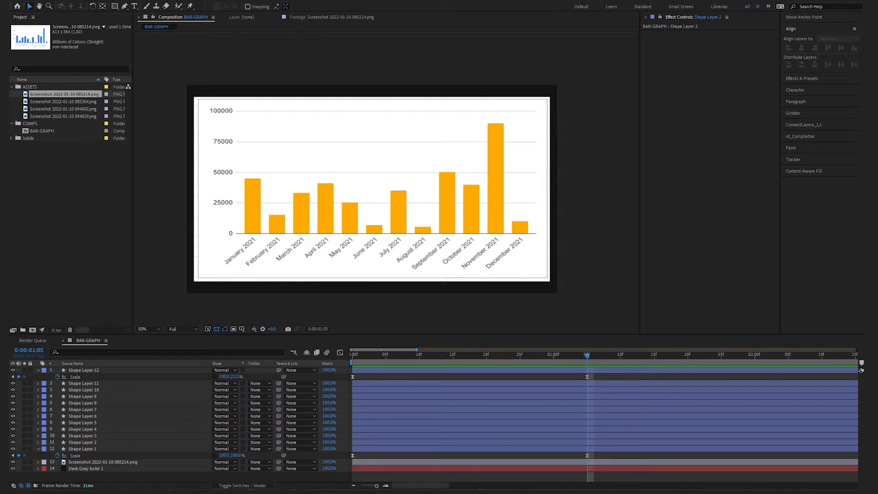
Lower the opacity of the chart screenshot layer to 18%
click(83, 463)
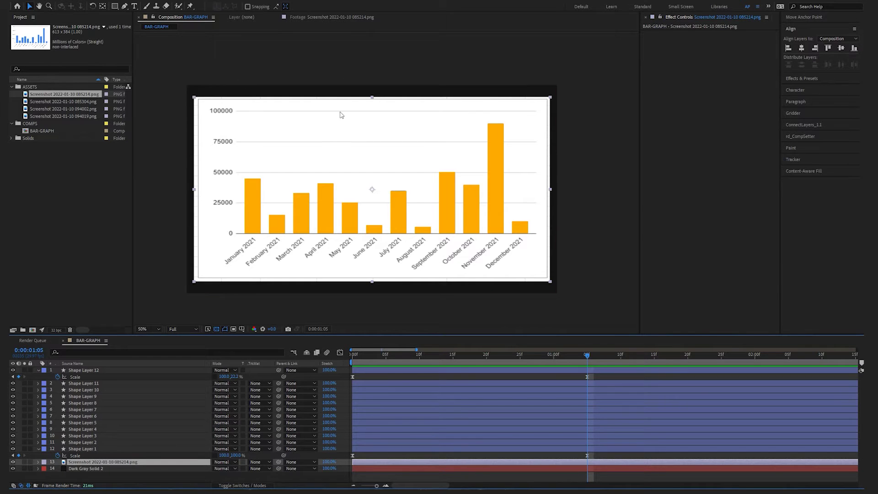
key(t)
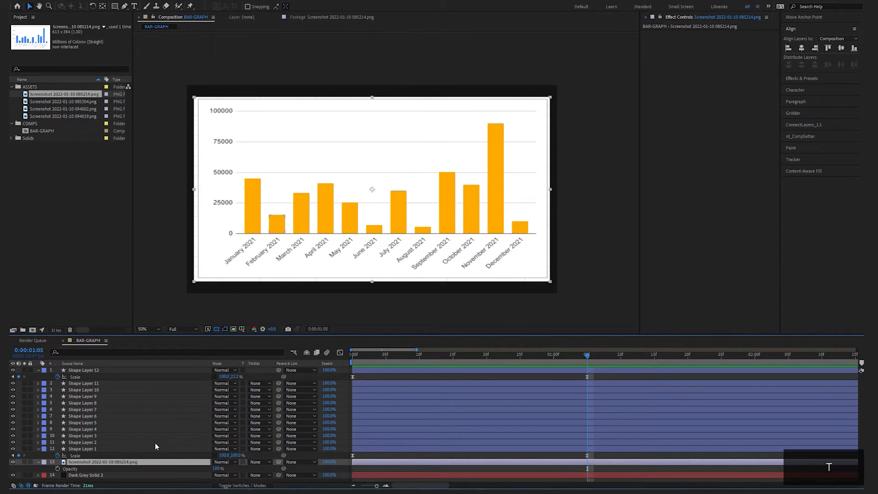
drag(215, 469, 181, 464)
key(Return)
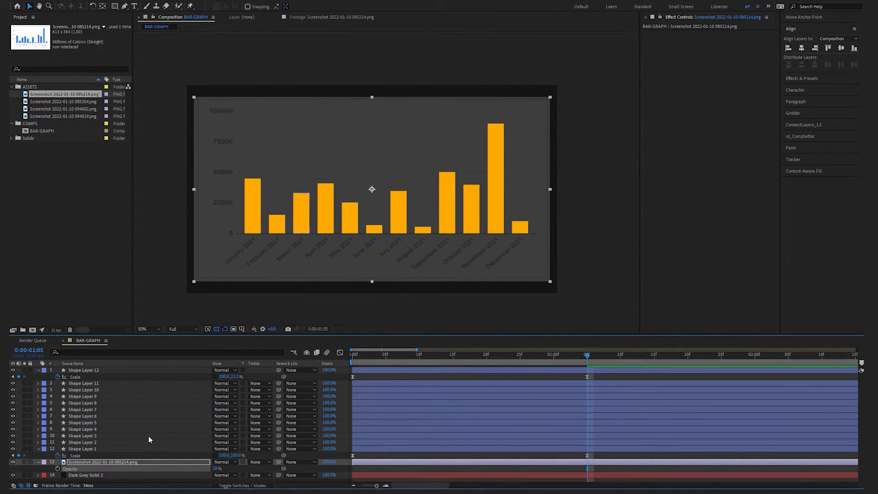
key(Return)
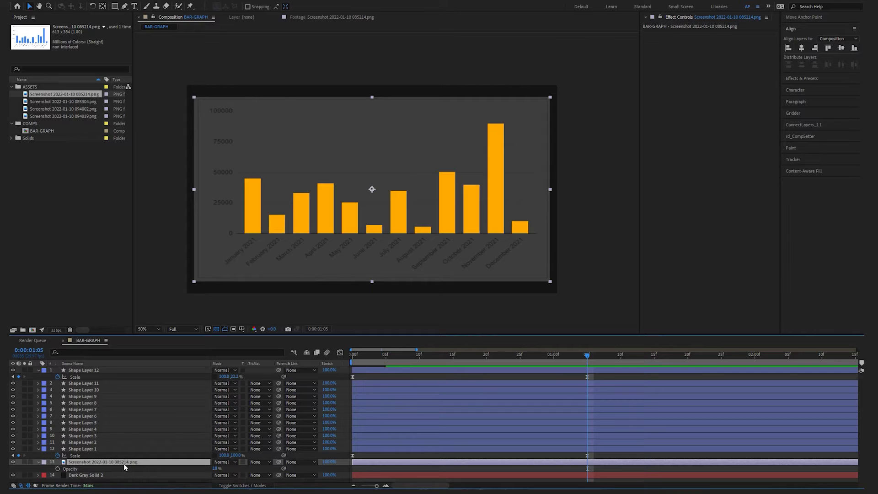
Turn the chart screenshot layer into a guide layer and deselect it
right_click(124, 465)
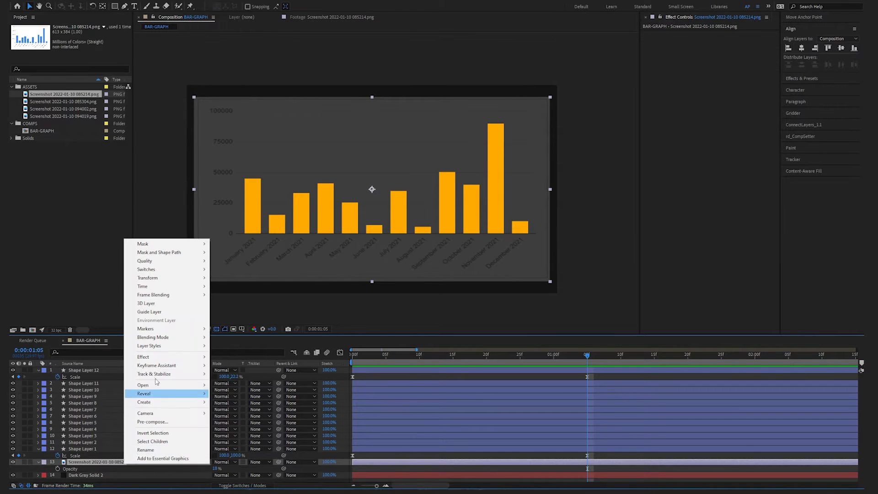
click(149, 312)
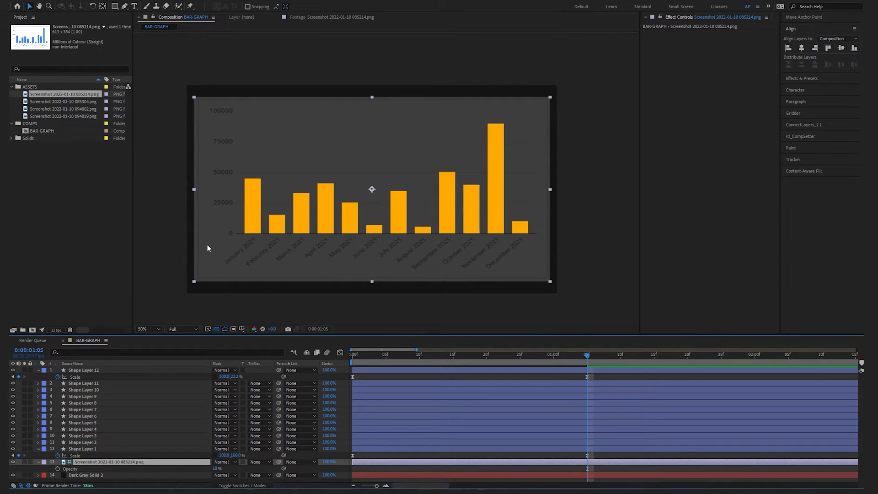
click(424, 373)
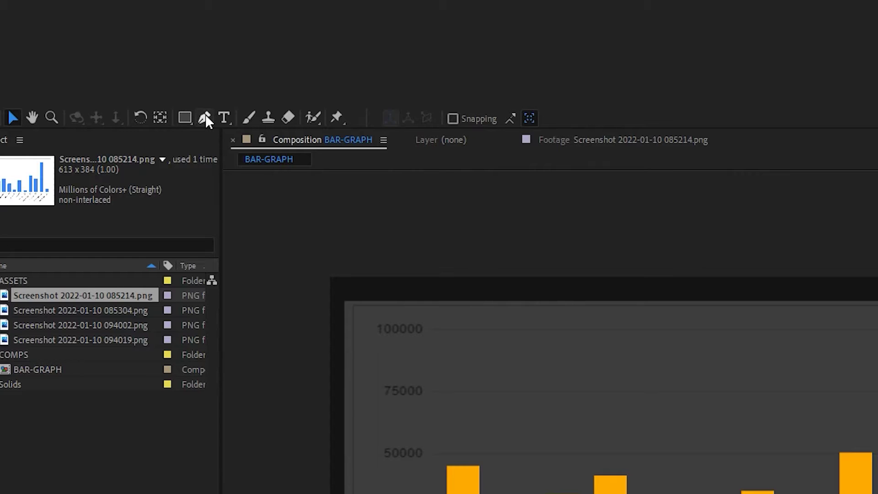
Set up the Pen tool with fill None and a stroke width of 5 px
click(124, 6)
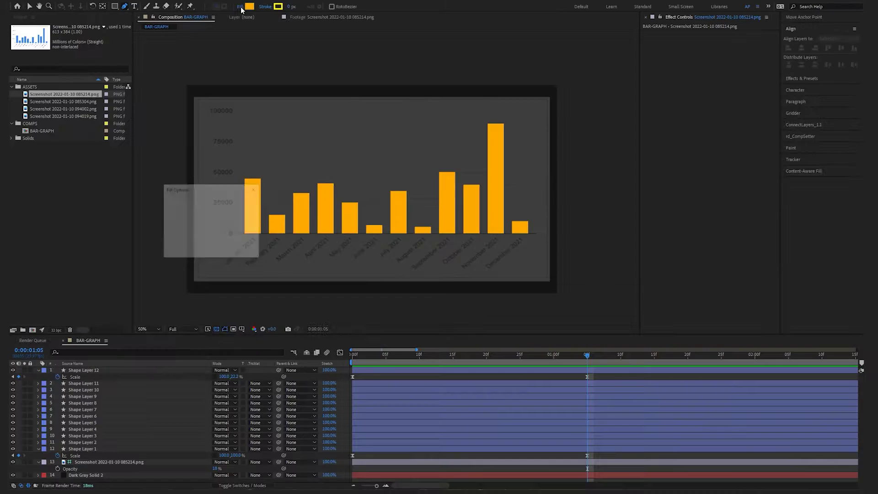
click(439, 119)
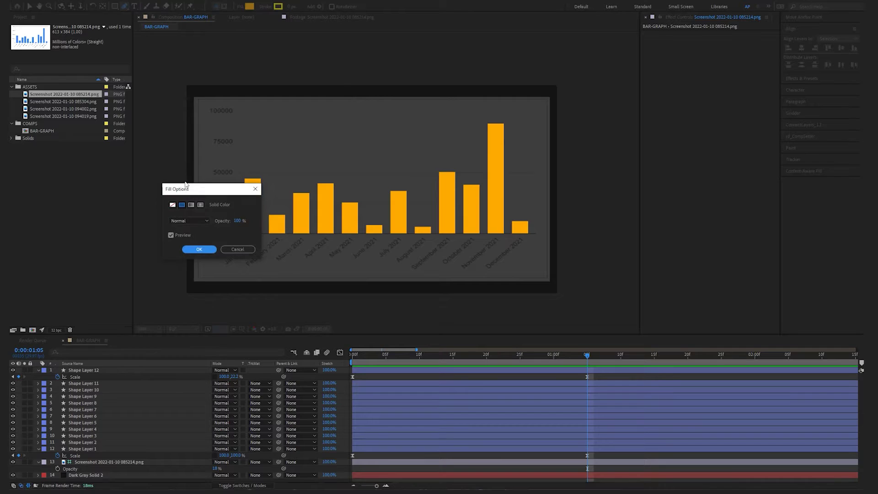
click(338, 445)
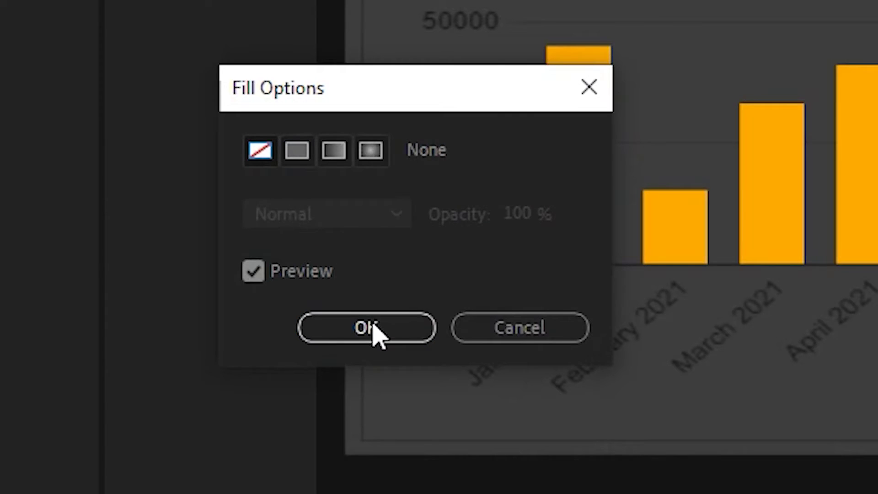
click(365, 328)
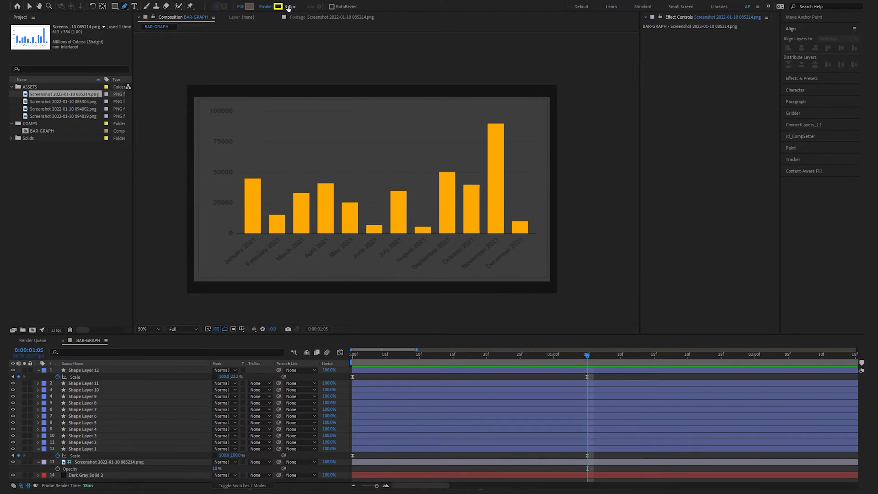
click(289, 7)
text(5)
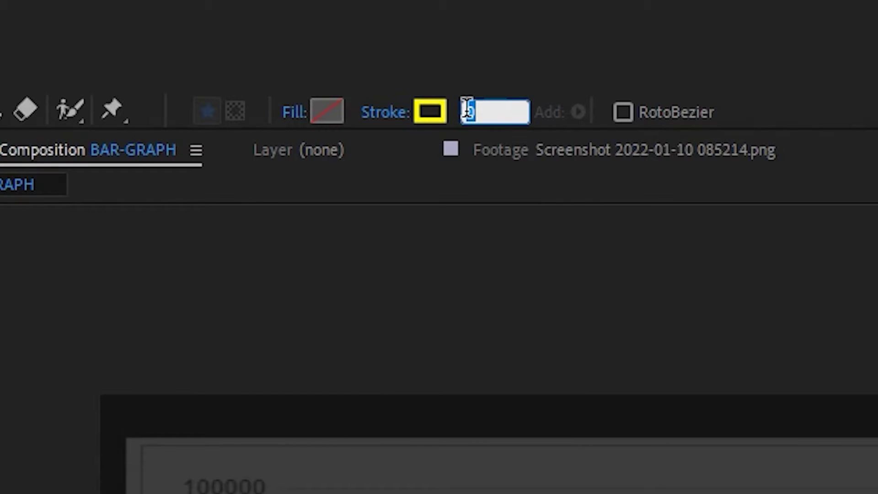
key(Return)
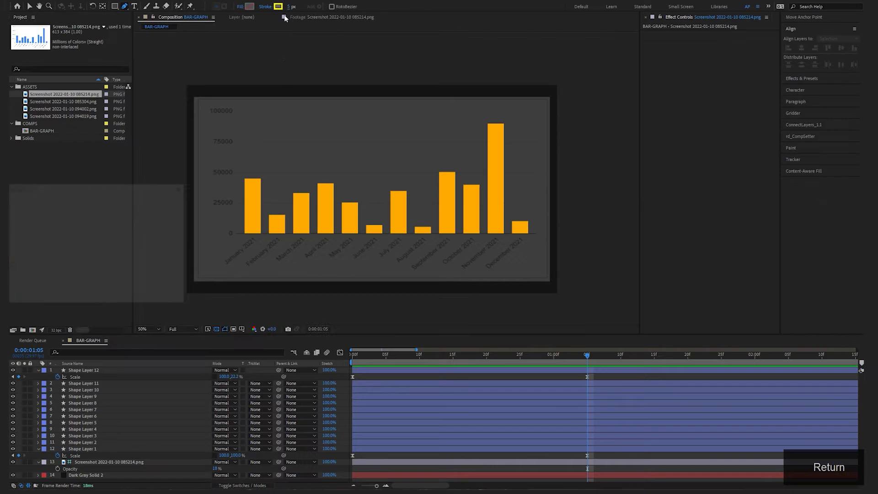
Set the shape stroke color to FFFFFF
click(430, 111)
text(FFFFFF)
drag(84, 188, 118, 190)
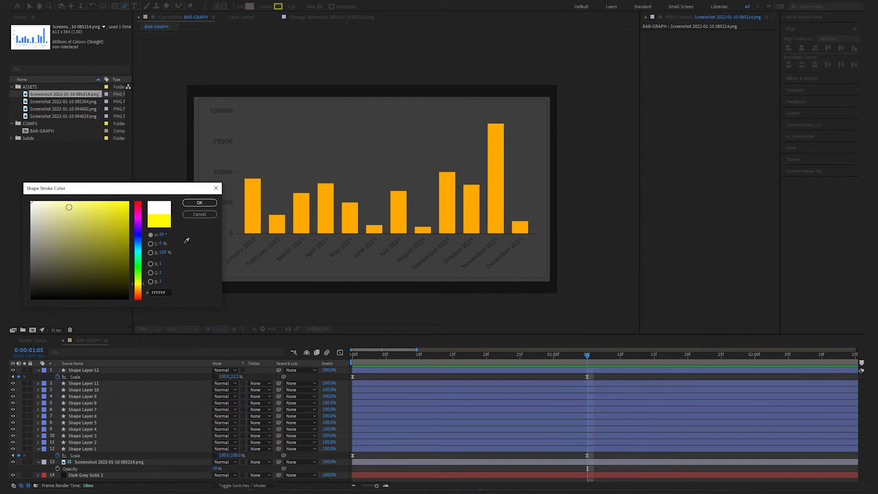
click(212, 204)
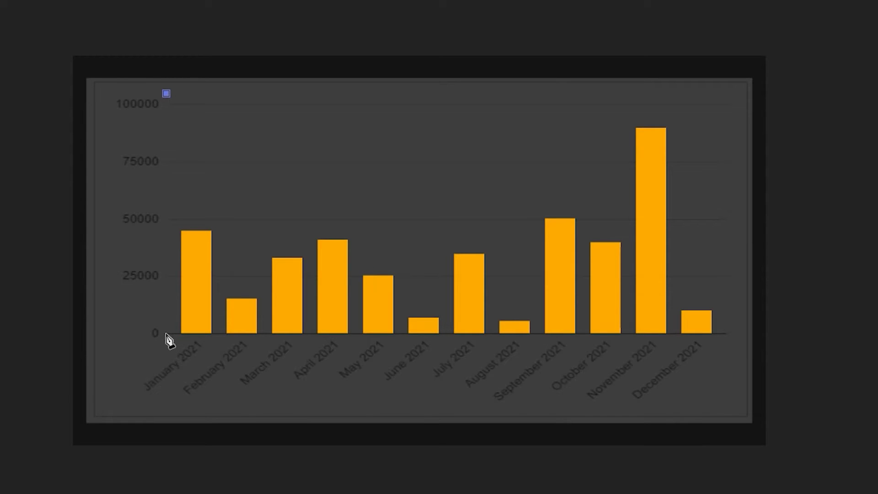
Draw an L-shaped line along the chart's vertical and horizontal axes, and rename its layer AXIS
click(166, 333)
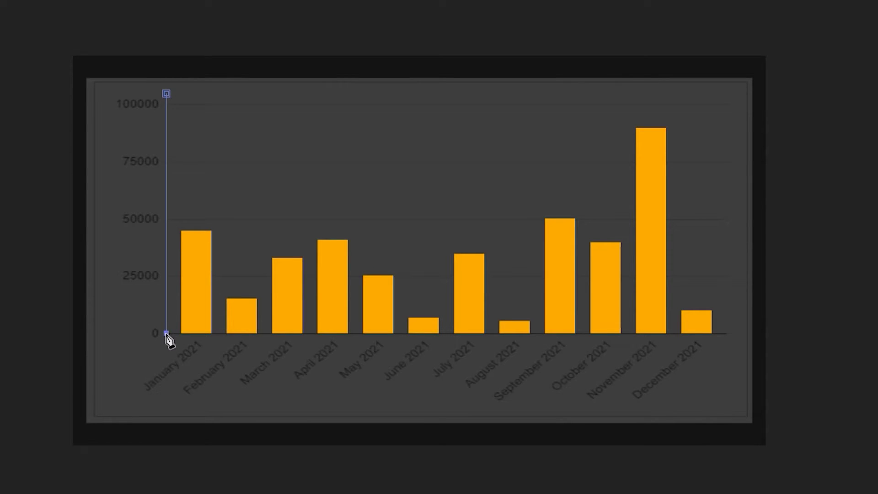
click(727, 333)
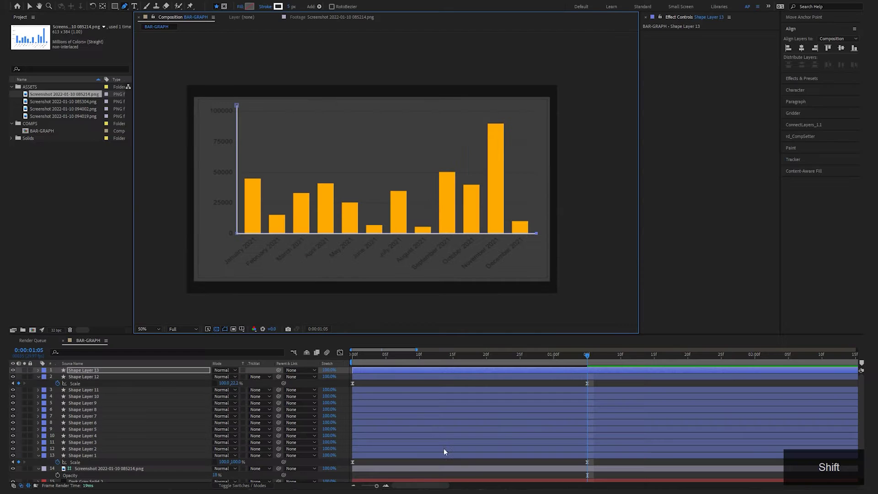
click(398, 372)
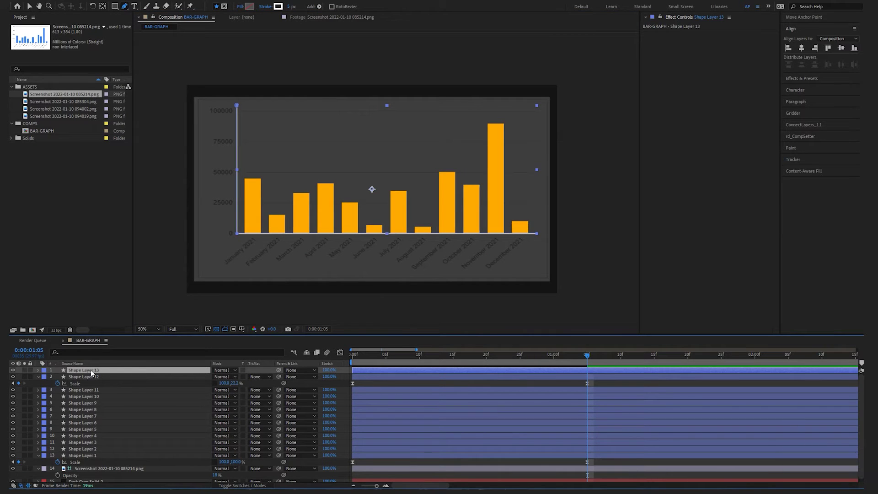
key(Return)
text(A)
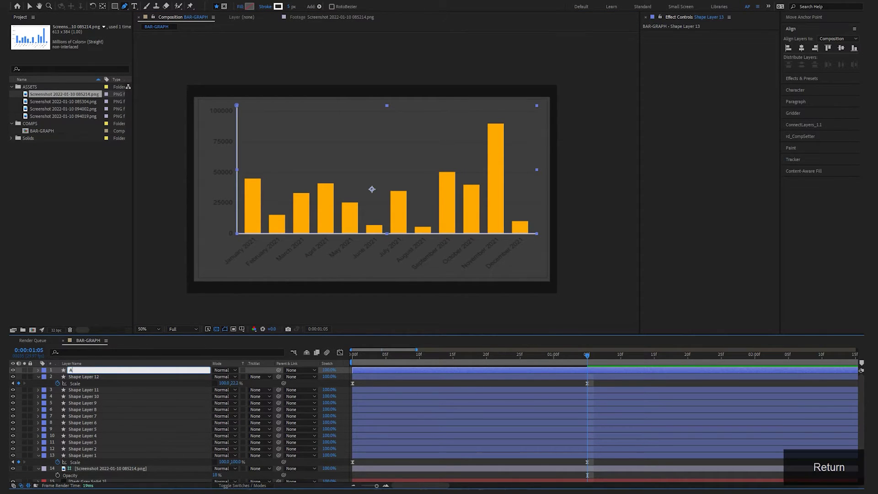
text(XIS)
key(Return)
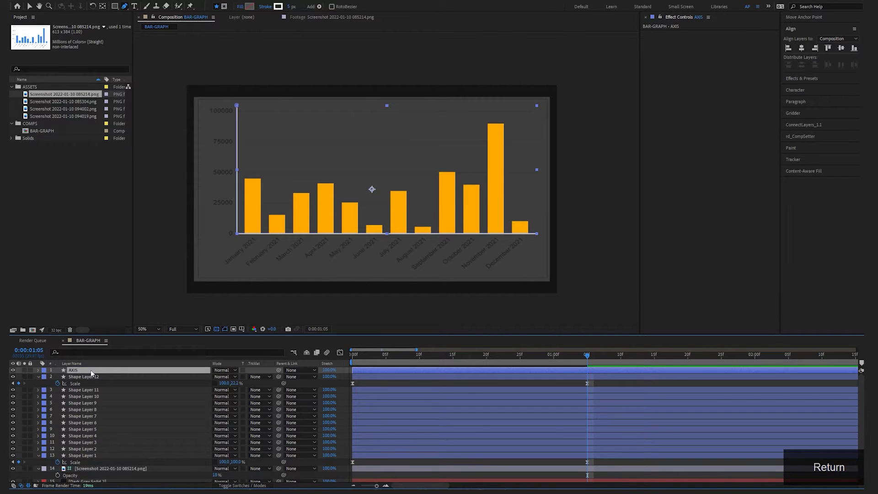
key(v)
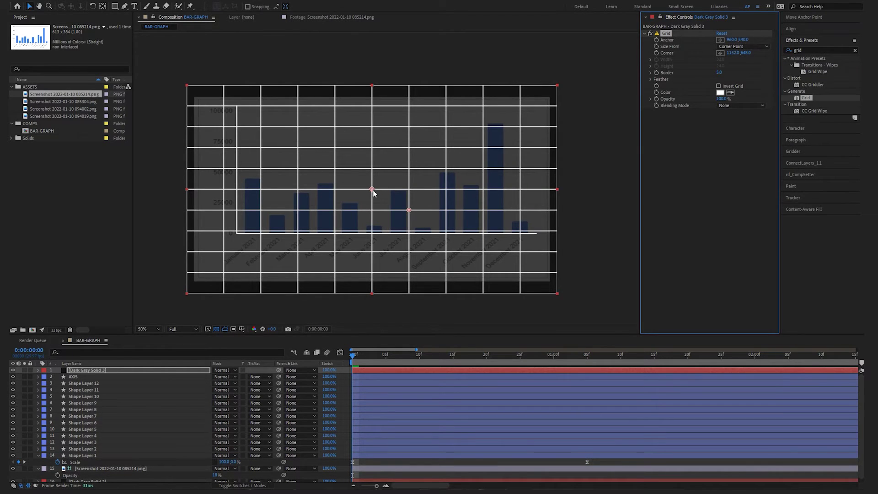
Try to fit the Grid effect to the chart by moving its anchor to the vertical axis and its corner to the baseline's far end
drag(372, 190, 236, 174)
drag(496, 212, 538, 203)
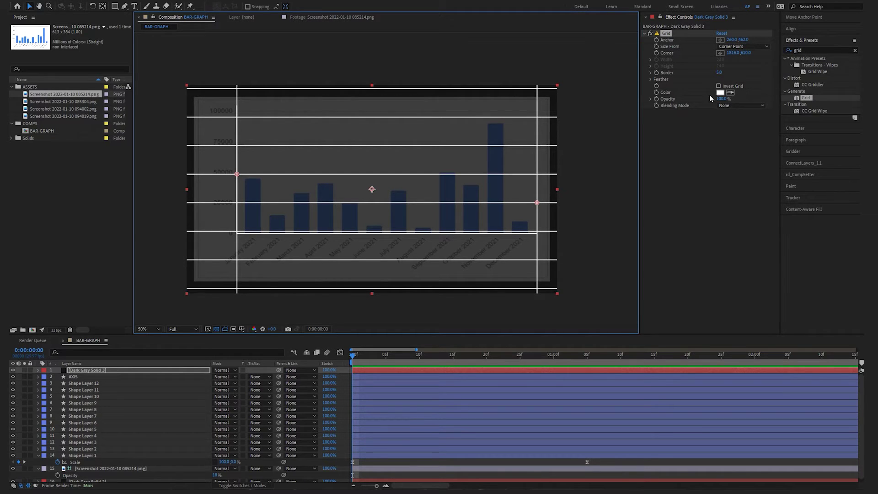
click(87, 370)
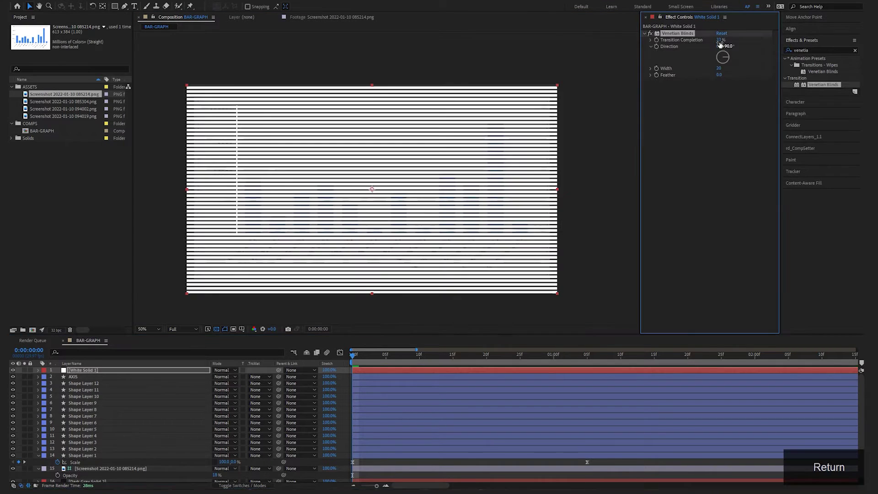
Try Venetian Blinds stripes on the white solid with a width of 243 and 97% transition completion, and delete the solid
drag(721, 40, 742, 40)
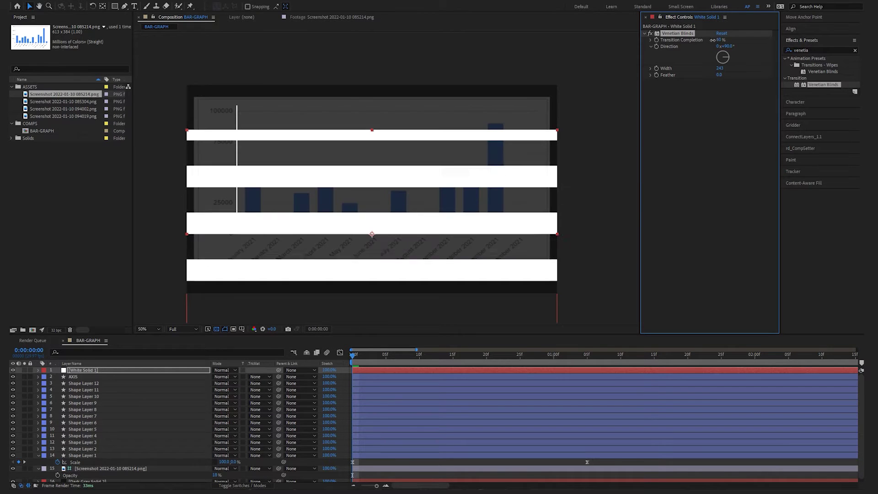
drag(707, 40, 724, 40)
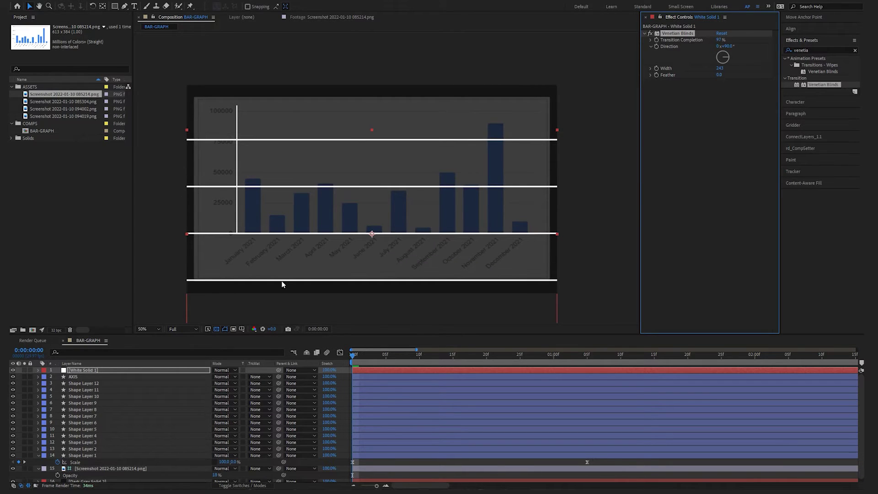
key(BackSpace)
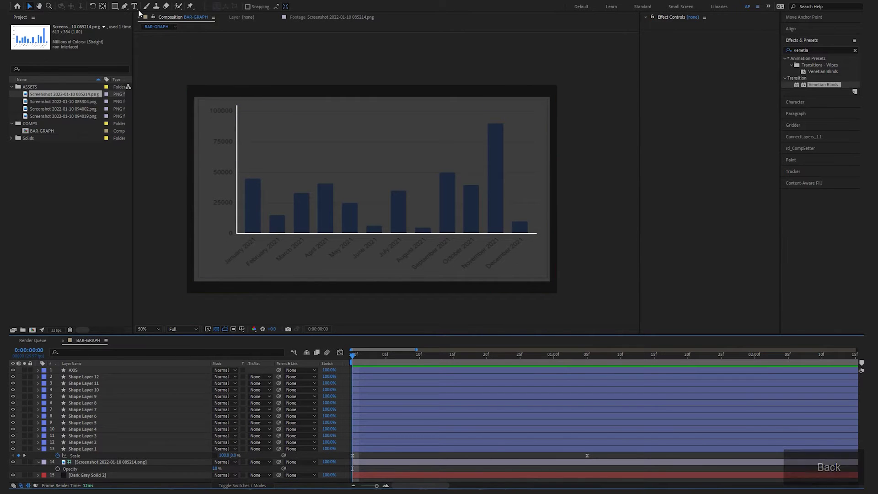
Draw a straight horizontal line with the Pen tool along the chart's 100000 gridline as a new shape layer
click(124, 6)
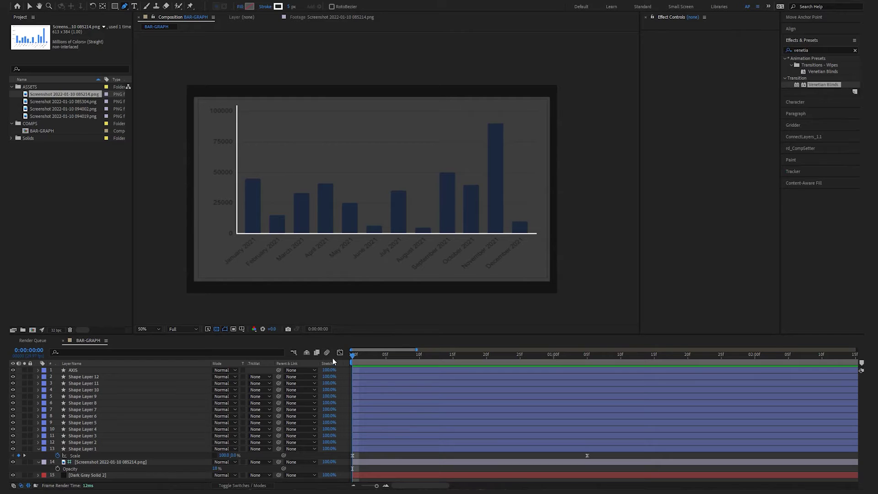
click(94, 370)
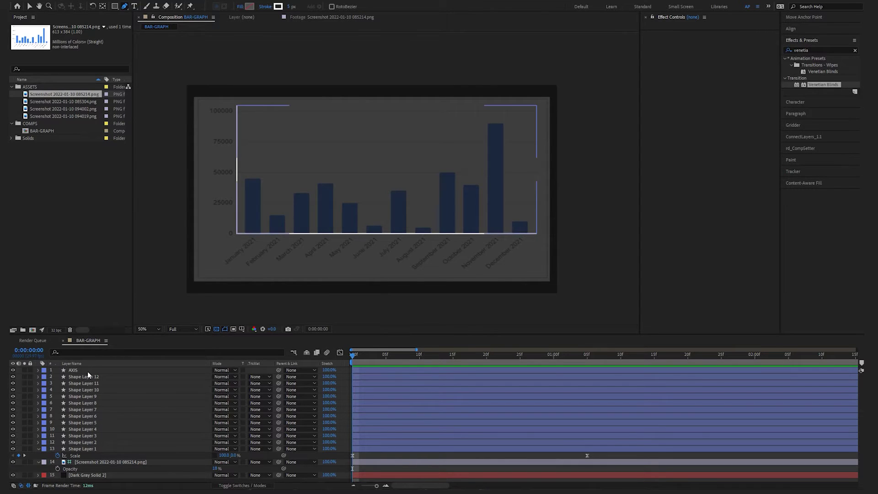
click(237, 111)
click(387, 111)
click(536, 111)
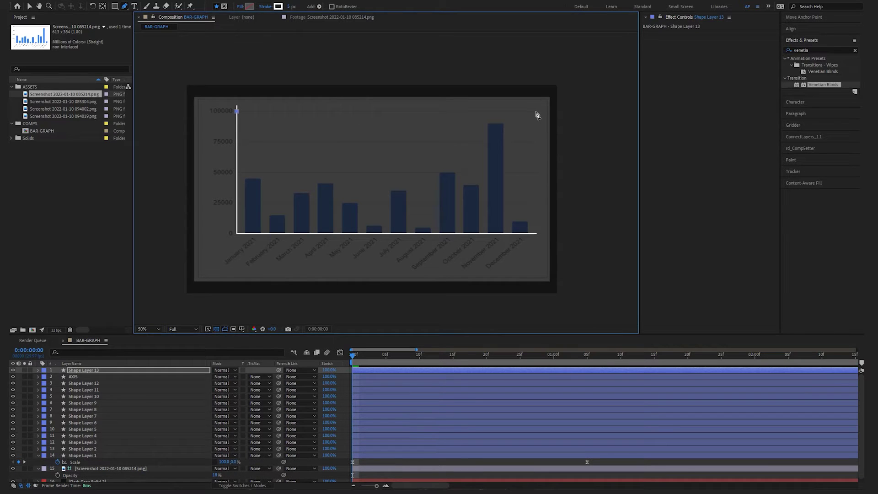
Duplicate Path 1 inside the new line's shape layer and move the copy down onto the 75000 gridline
click(38, 371)
click(45, 377)
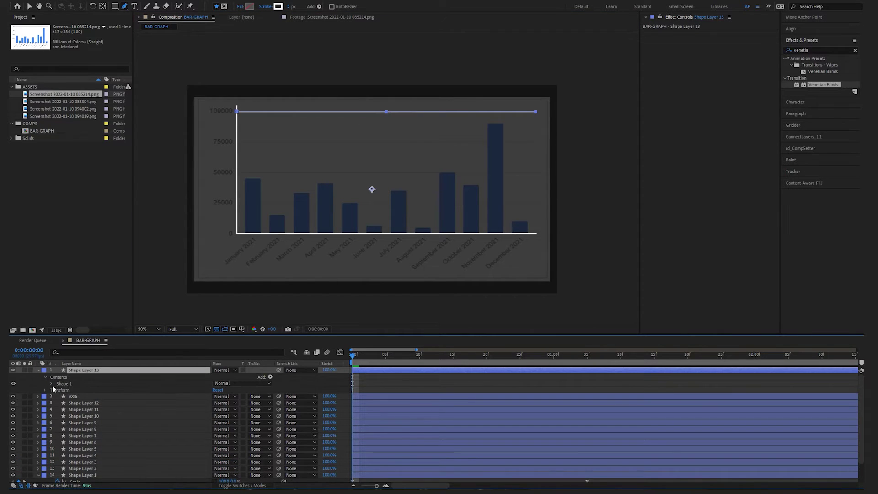
click(53, 385)
click(69, 391)
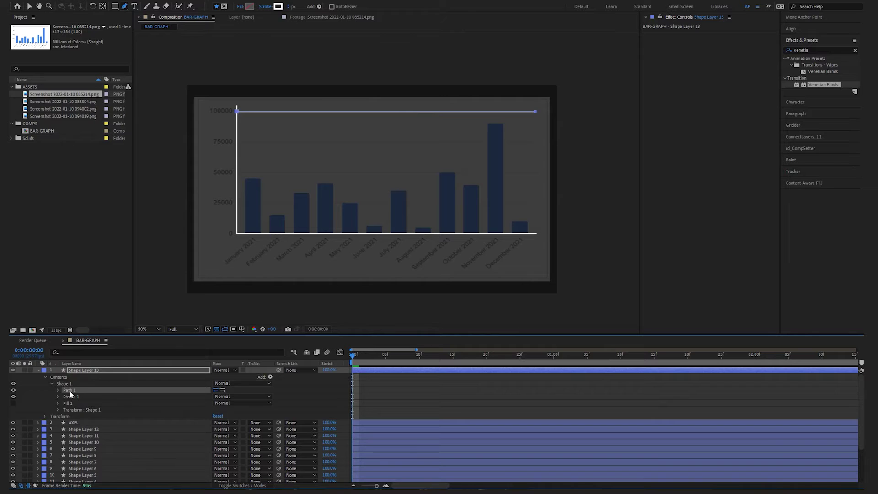
key(ctrl+d)
key(v)
double_click(76, 399)
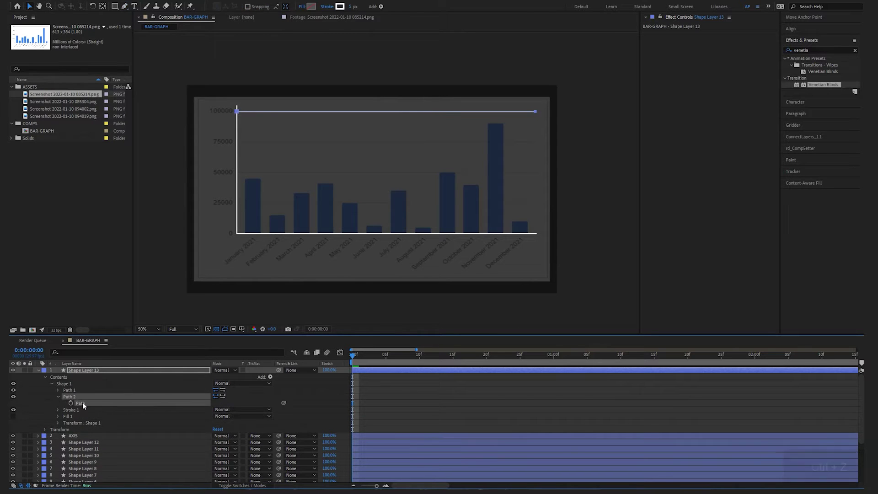
key(ctrl+Down)
key(ctrl+Down)
key(ctrl+Down)
key(Up)
key(Up)
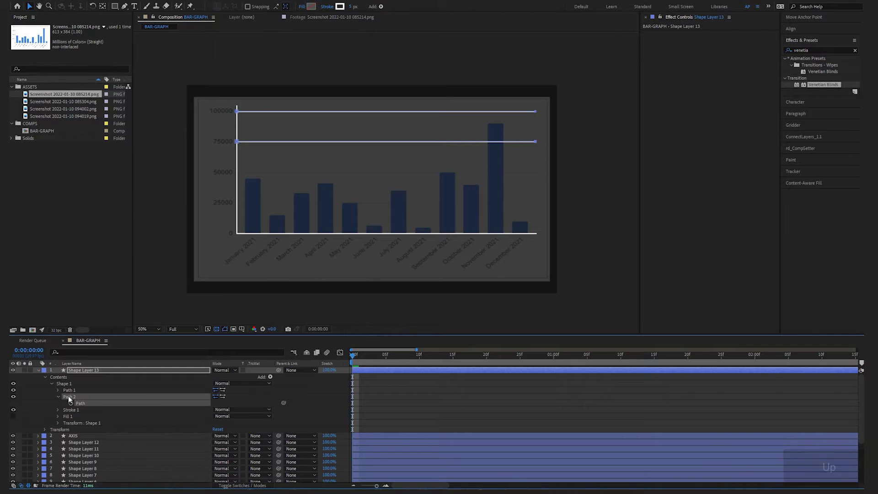
Duplicate the line path twice more, placing the copies on the 50000 and 25000 gridlines
key(ctrl+d)
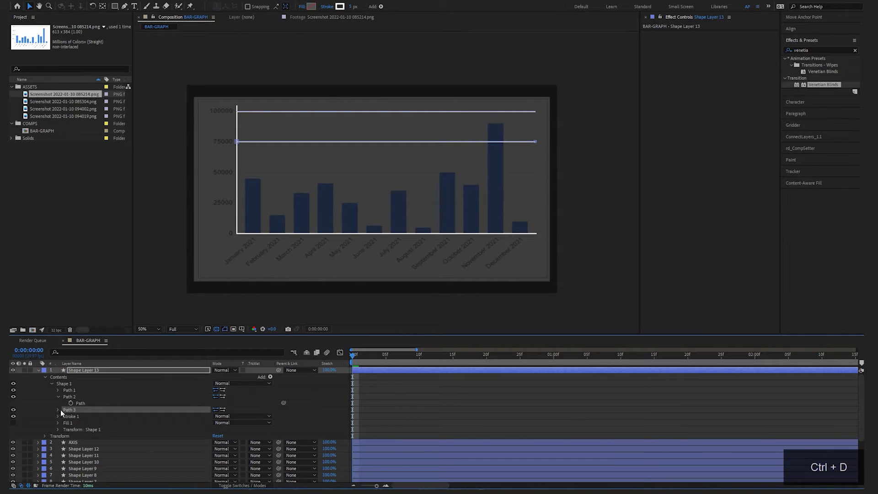
click(59, 410)
click(81, 417)
key(Up)
key(ctrl+d)
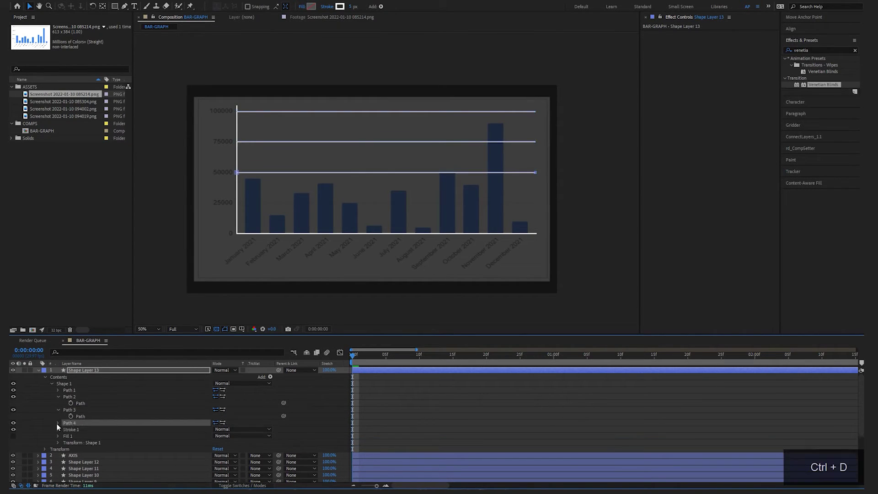
click(58, 423)
click(81, 430)
key(Up)
click(157, 241)
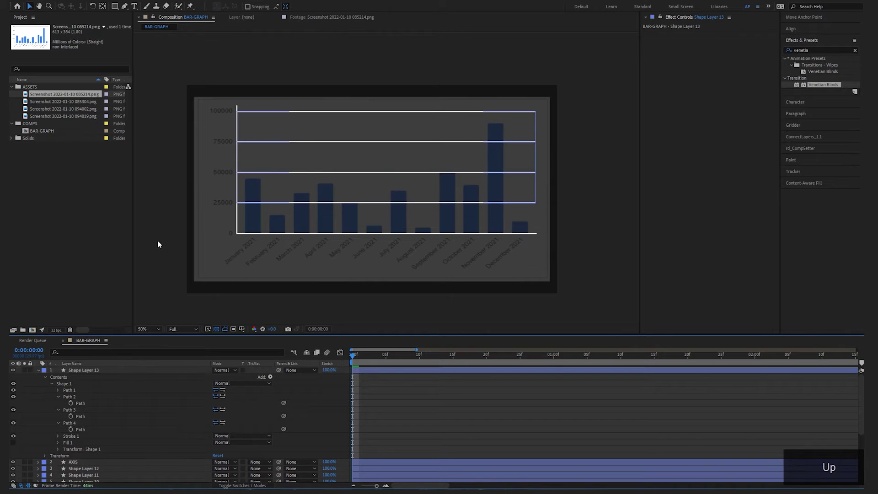
Collapse the gridline shape layer and rename it BG LINE
click(39, 371)
click(79, 369)
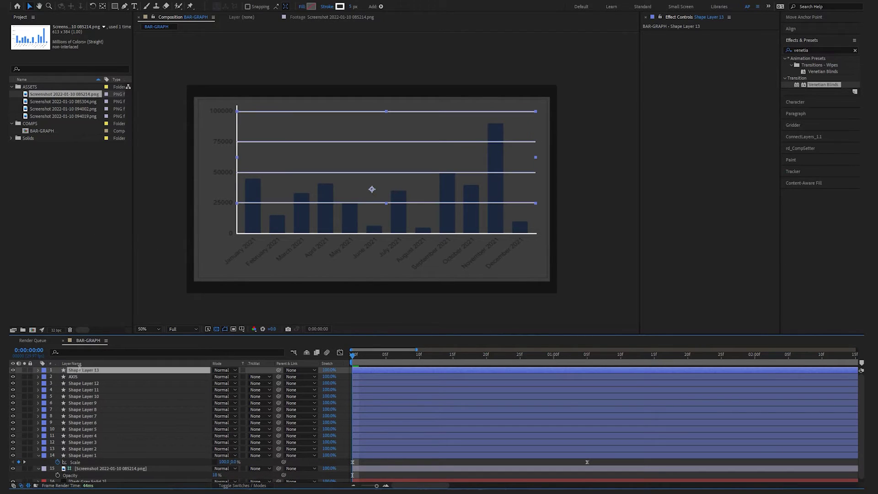
key(Return)
text(BG LINE)
key(Return)
Move the BG LINE layer below Shape Layer 1, directly above the chart screenshot layer
shift+click(87, 376)
click(87, 381)
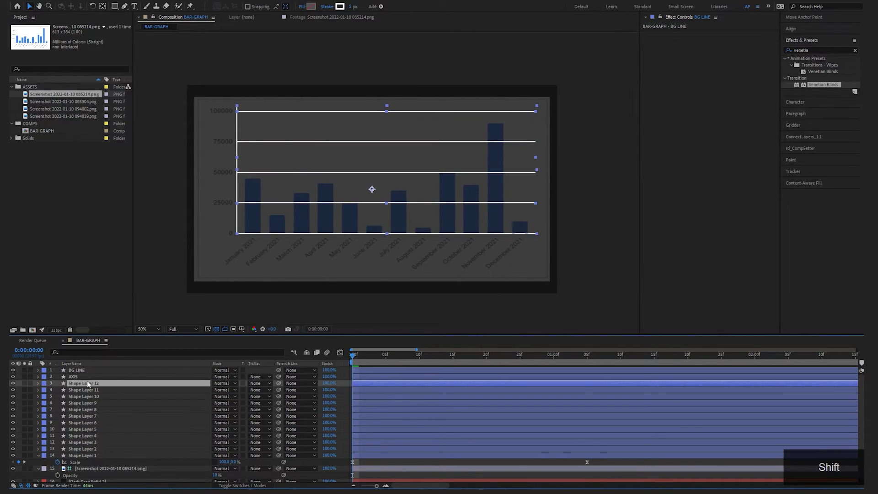
drag(87, 371, 100, 462)
click(38, 450)
Lower the opacity of the BG LINE layer to 21%, checking it at 0:00:01:12 with the bars fully grown
drag(355, 355, 635, 372)
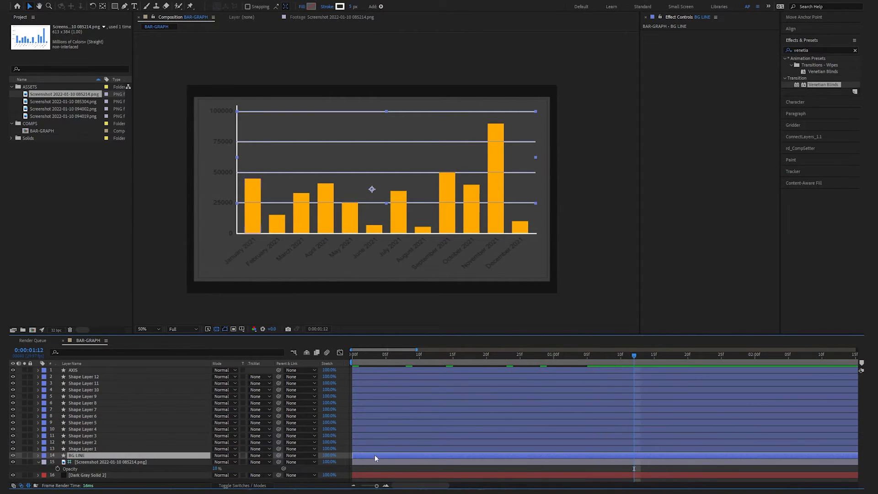
click(378, 461)
click(378, 454)
key(t)
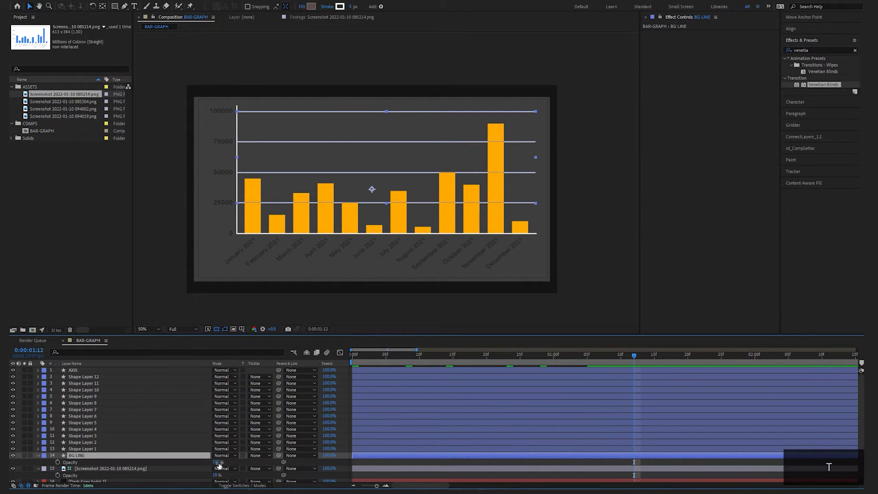
drag(217, 462, 176, 463)
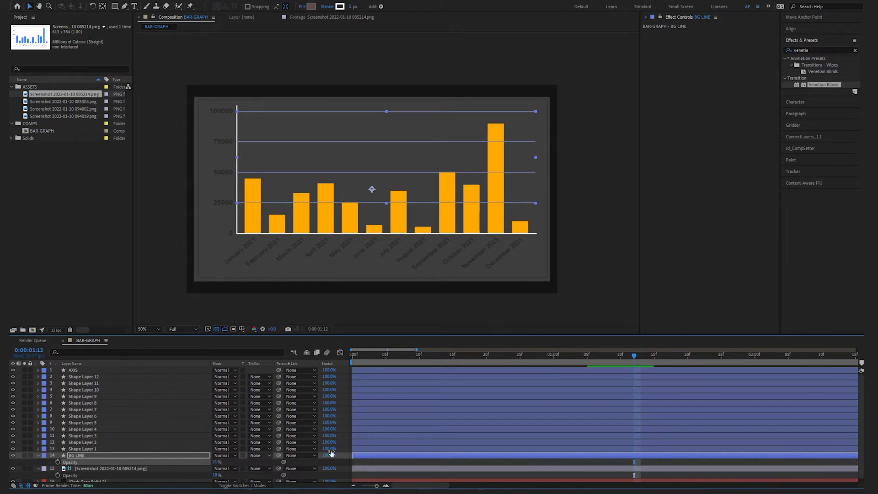
click(365, 457)
Add Trim Paths to the AXIS layer and create an End keyframe at 0:00:00:00
drag(369, 356, 337, 355)
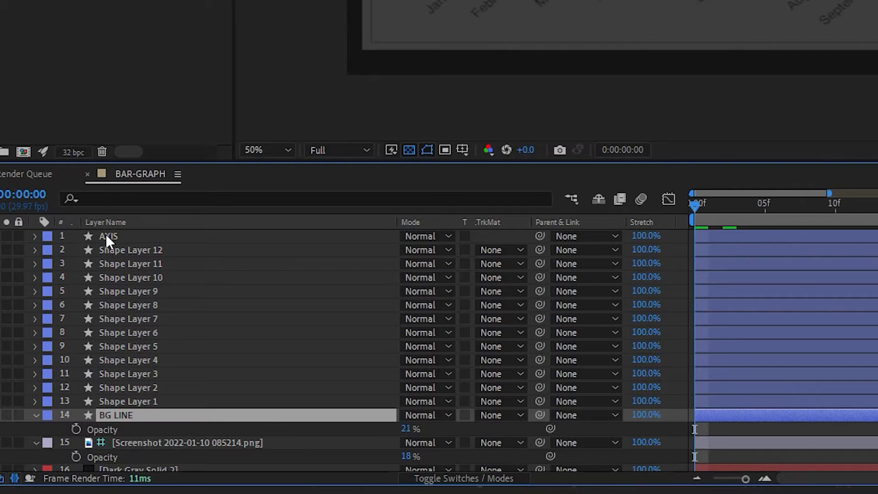
click(71, 370)
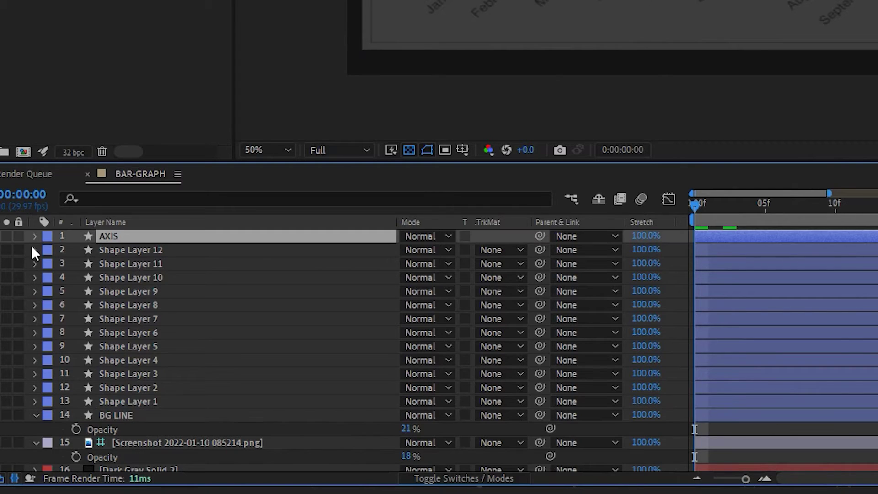
click(38, 370)
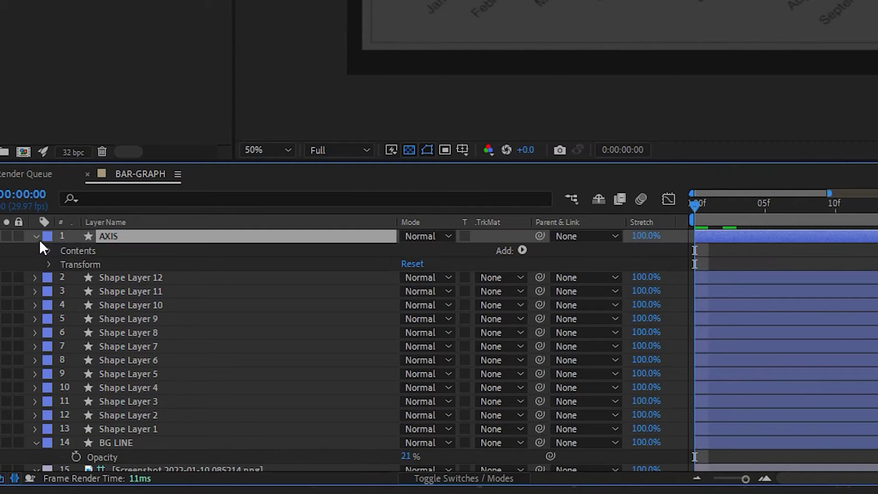
click(522, 250)
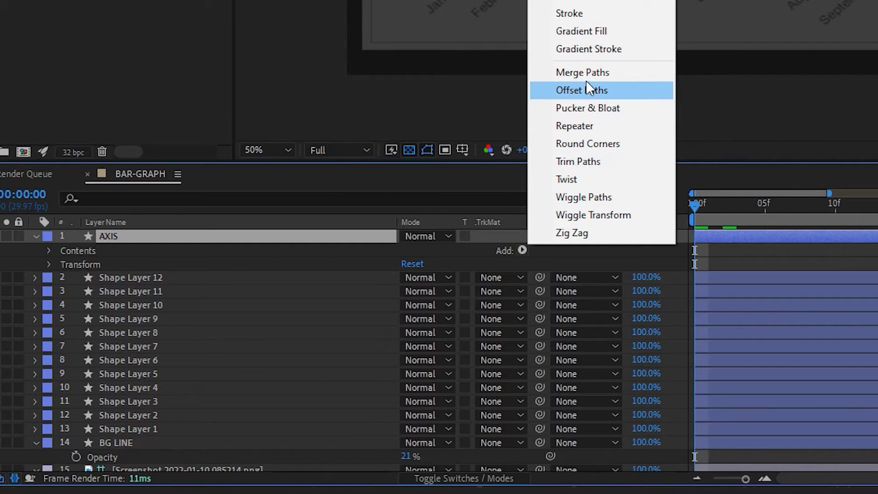
click(579, 162)
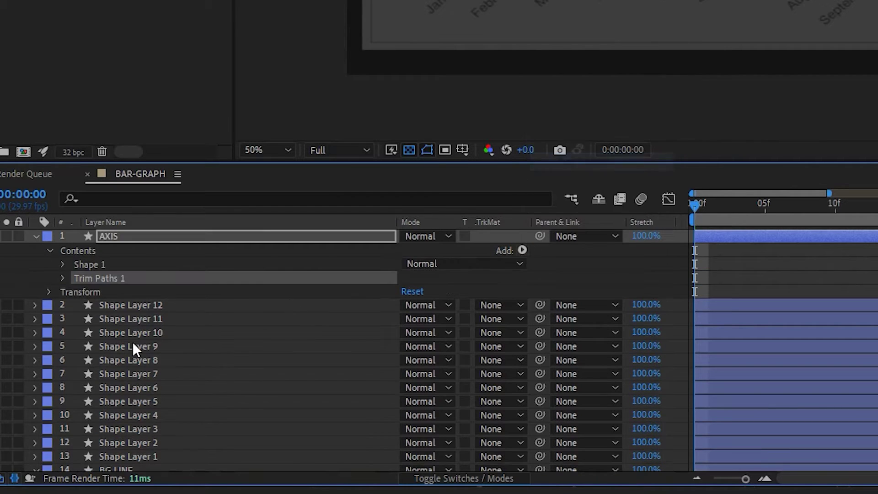
click(64, 278)
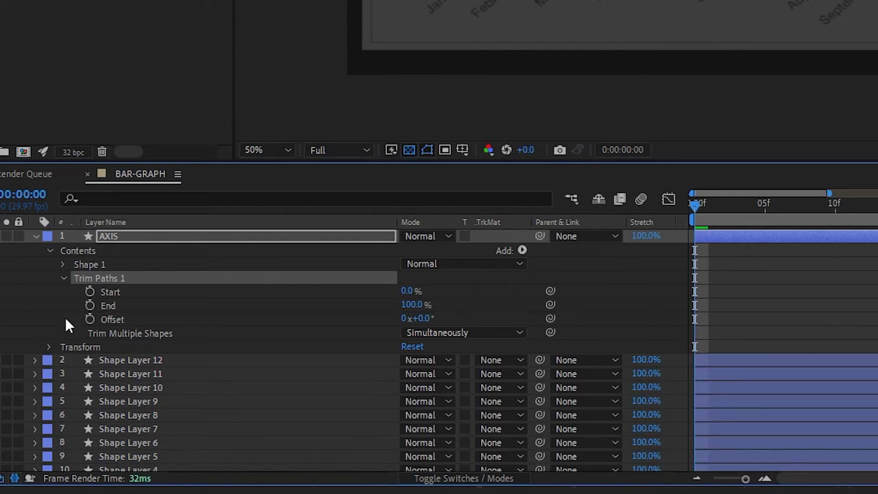
click(89, 305)
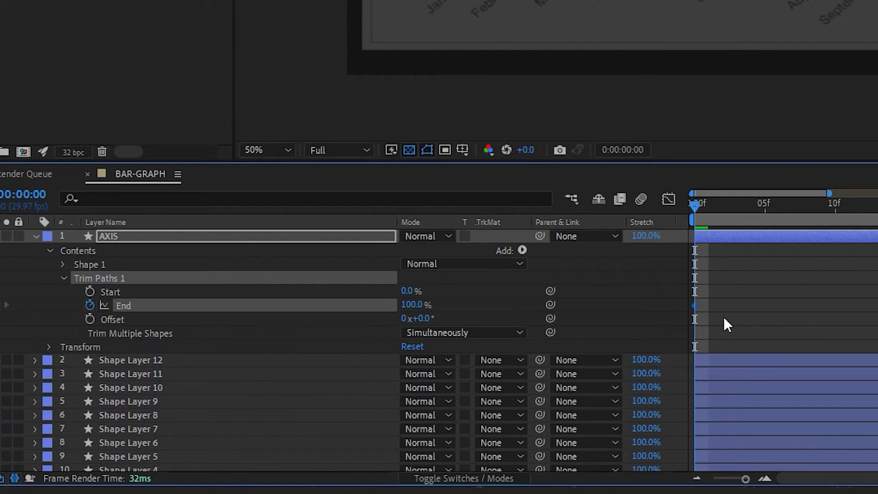
Set the AXIS trim End to 0% at 0:00:00:00 and stretch its animation to 100% over about 1.5 seconds, previewing the result
drag(412, 305, 267, 303)
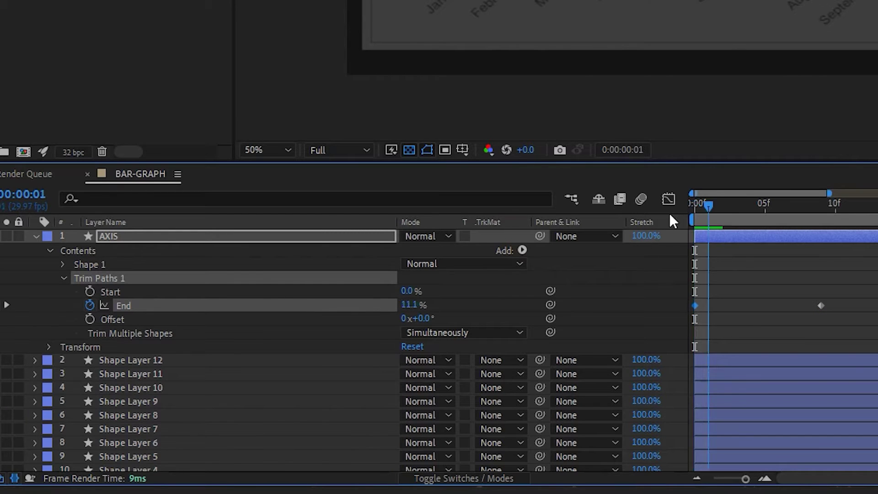
key(space)
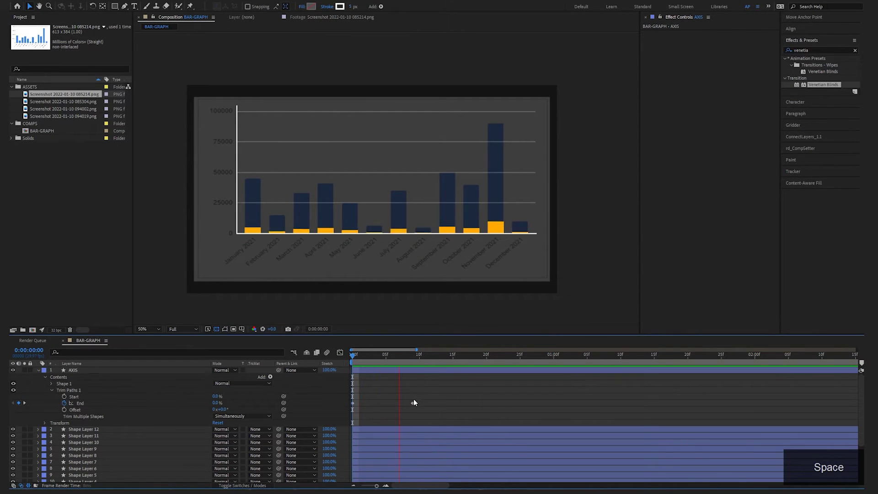
drag(413, 403, 674, 403)
key(space)
key(minus)
key(minus)
key(minus)
key(minus)
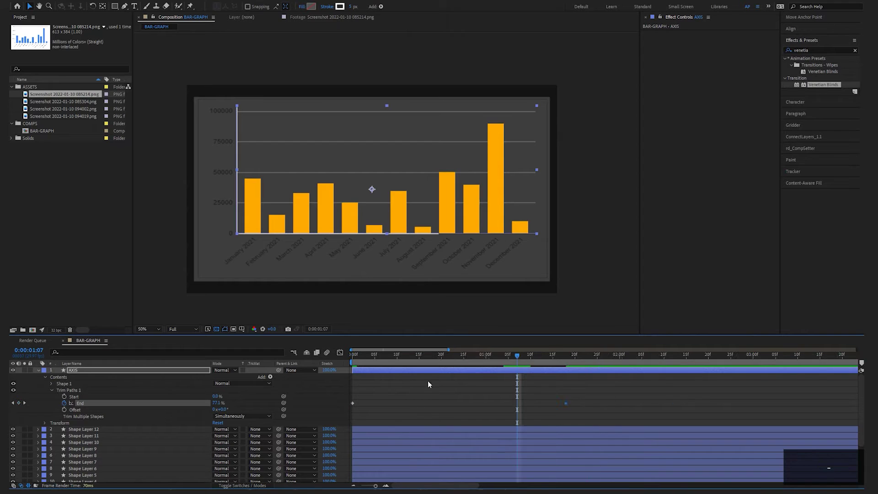
drag(406, 358, 331, 373)
key(space)
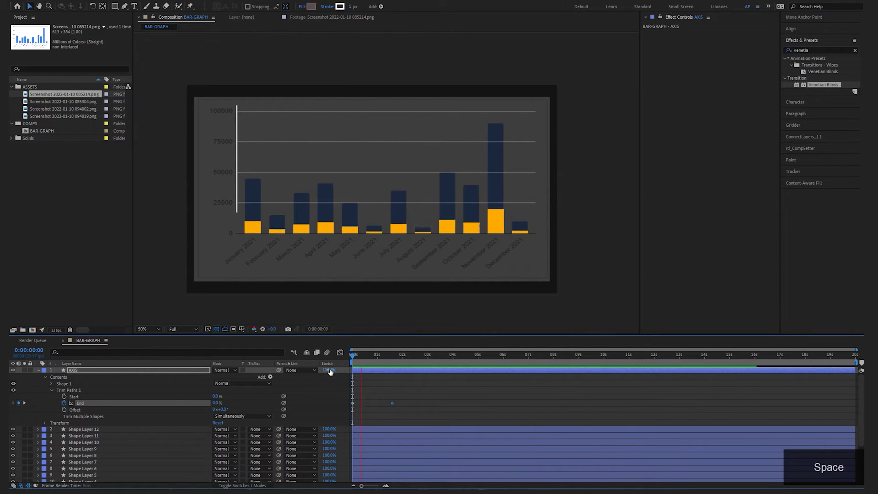
Apply Easy Ease to both AXIS End keyframes and move the last one to about half a second, previewing the axis line
drag(432, 392, 335, 412)
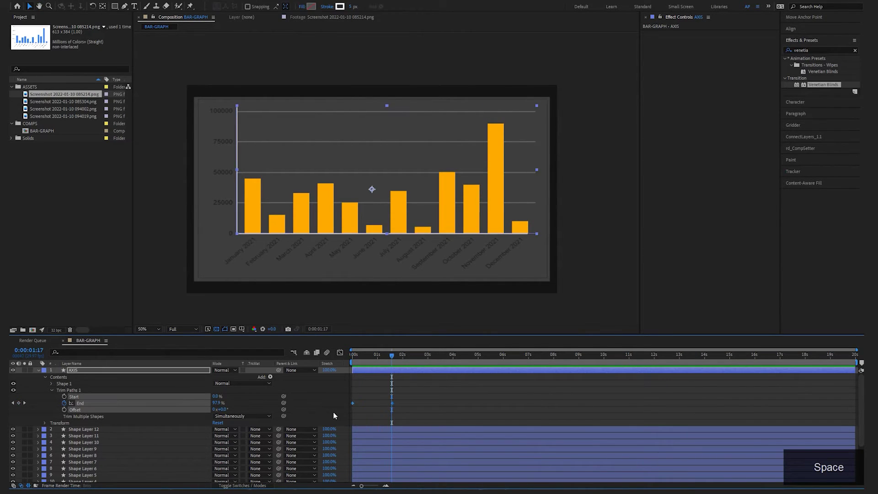
key(F9)
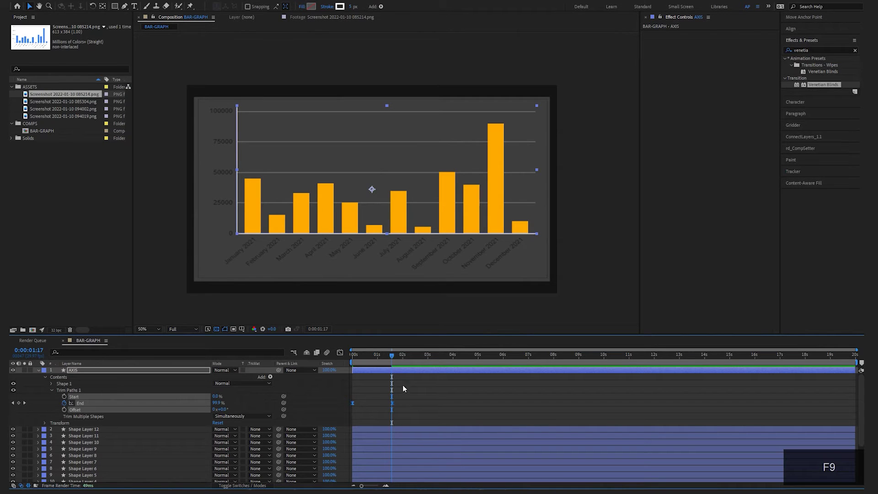
drag(392, 404, 367, 405)
drag(392, 355, 342, 359)
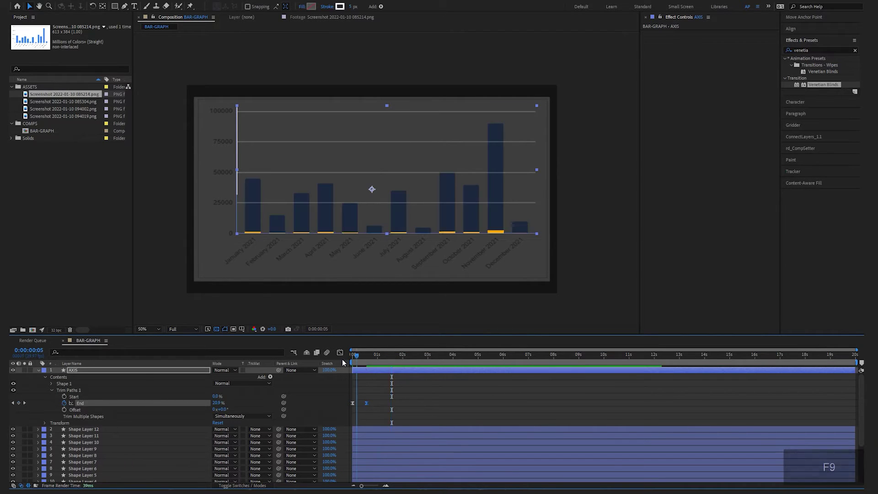
key(space)
key(space)
Shift the last AXIS End keyframe slightly later, to about 0.7 seconds, and preview the animation from the start
click(374, 401)
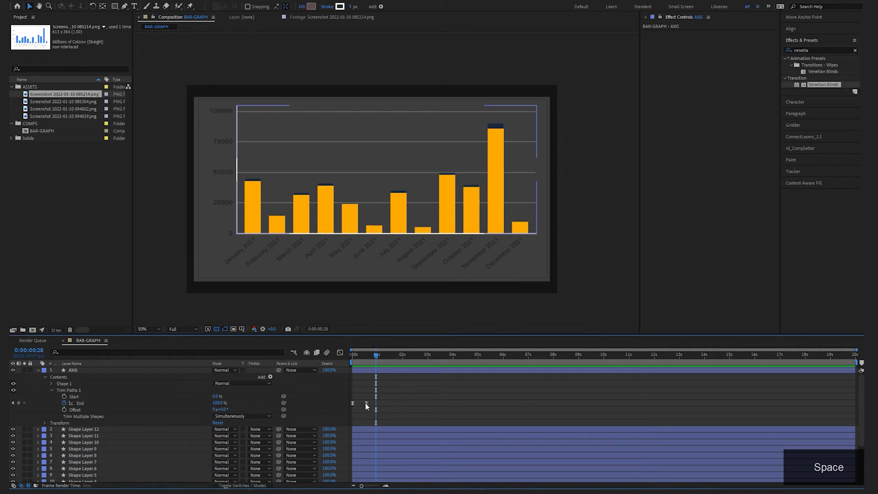
drag(366, 403, 370, 403)
key(Home)
key(space)
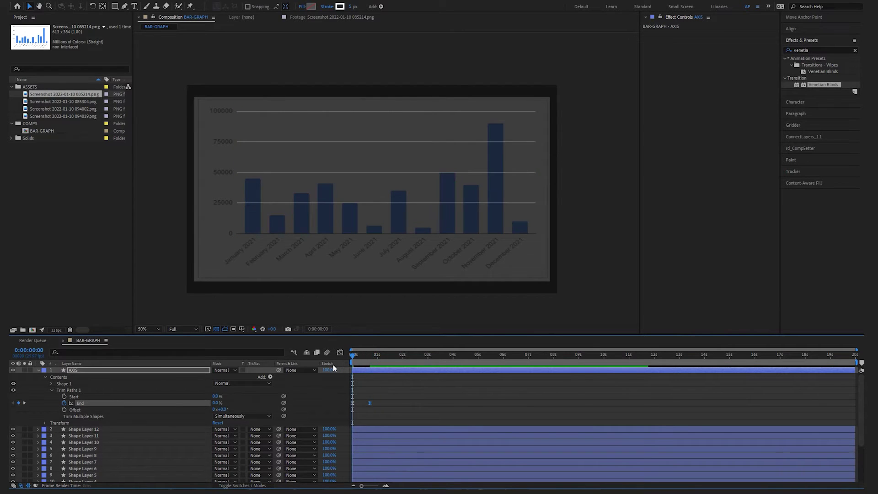
key(space)
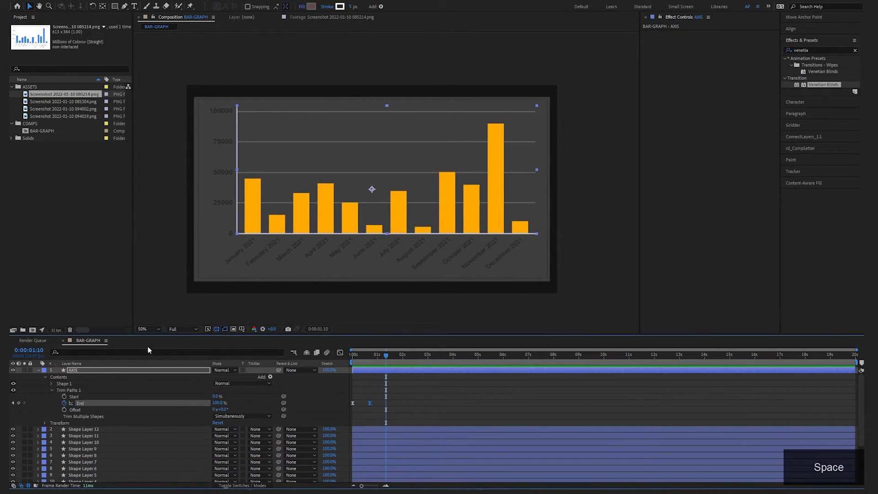
Fade in the BG LINE layer with Opacity keyframes of 0% at 0:00:00:00 and 21% at 0:00:00:27, then preview it
key(u)
scroll(94, 410, down, 1)
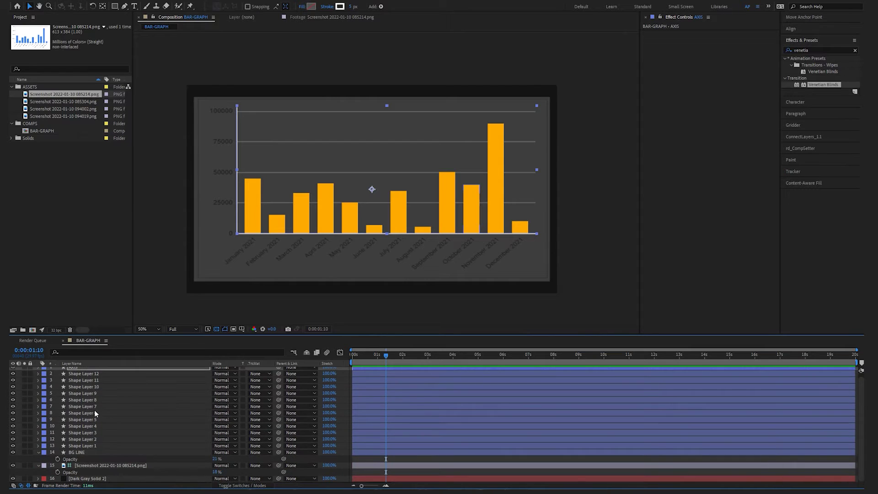
click(98, 451)
drag(369, 364, 375, 363)
click(58, 459)
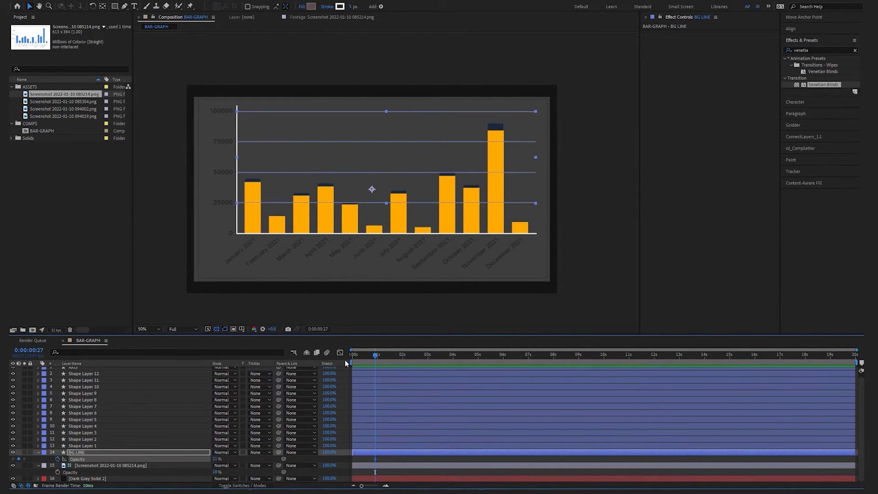
key(Home)
drag(214, 460, 124, 463)
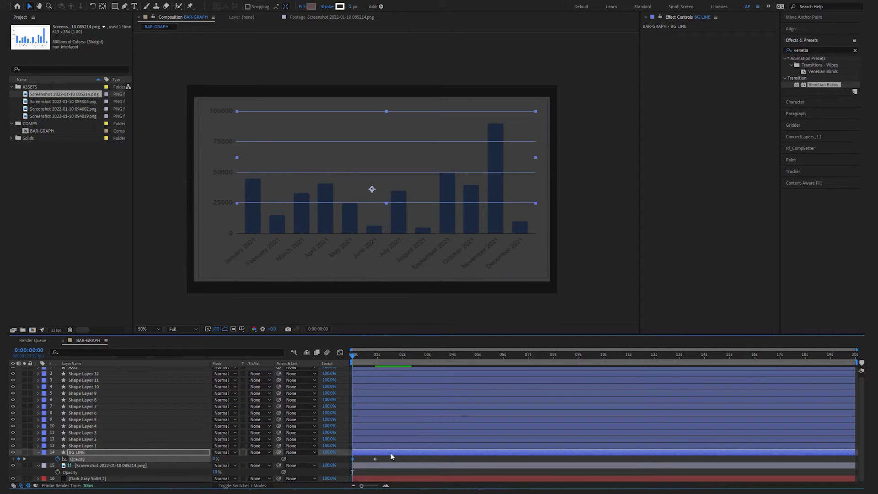
key(space)
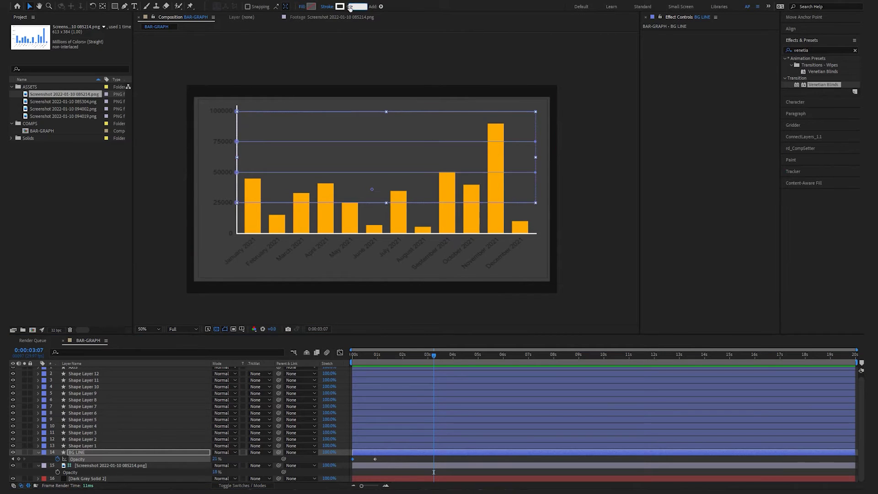
Change the stroke width of the BG LINE gridlines and save the project
key(Return)
click(506, 464)
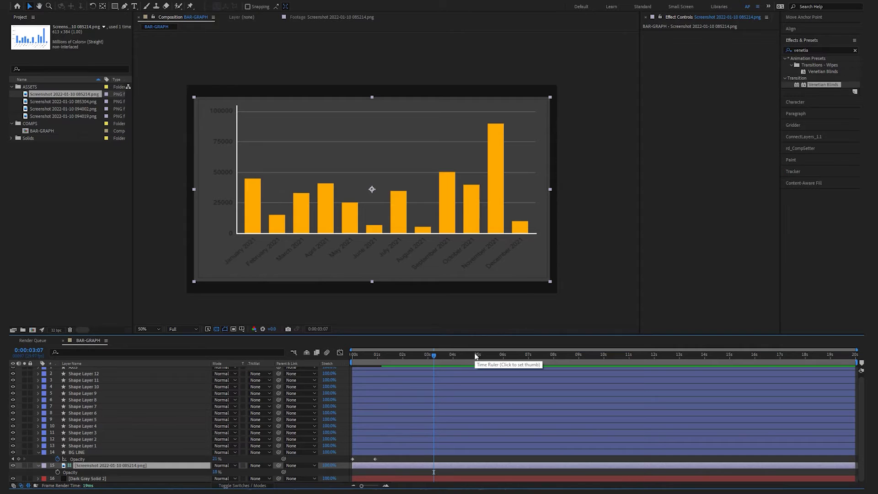
key(ctrl+s)
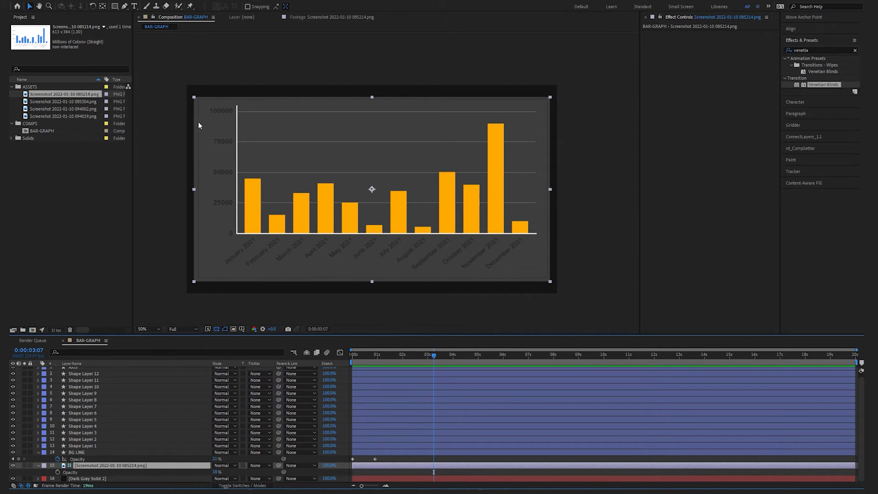
Add a white DIN OT Black Italic title reading "Lorem Ipsum Deta Graph" above the chart
click(134, 6)
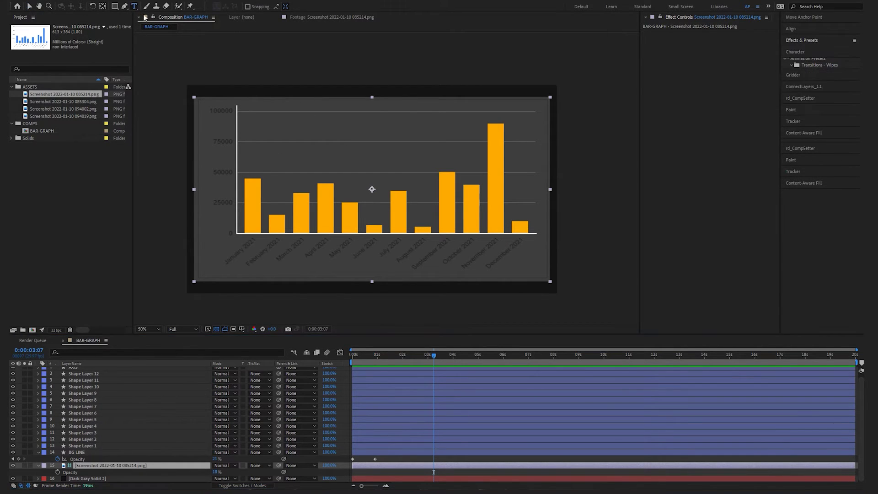
click(283, 99)
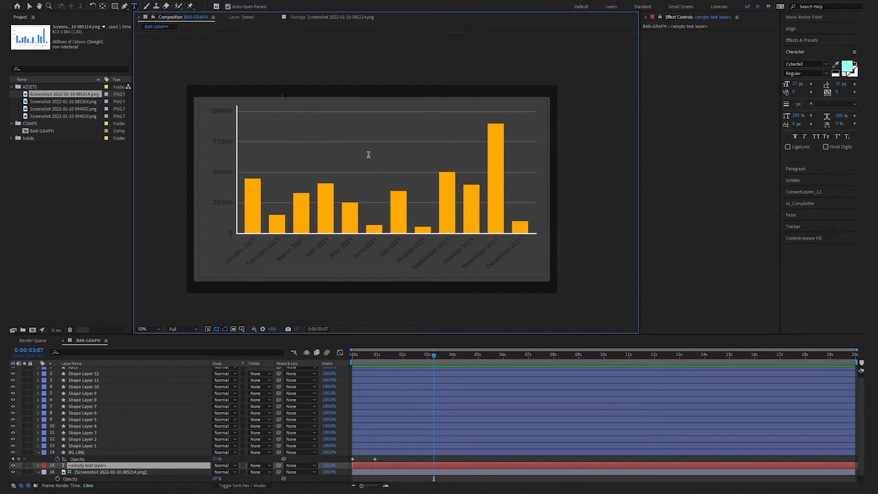
text(Lorem )
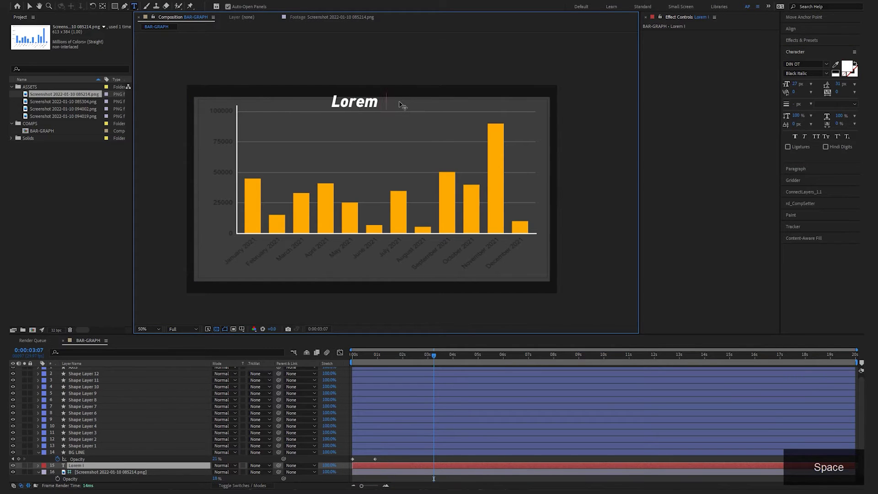
text(Ipsum DA)
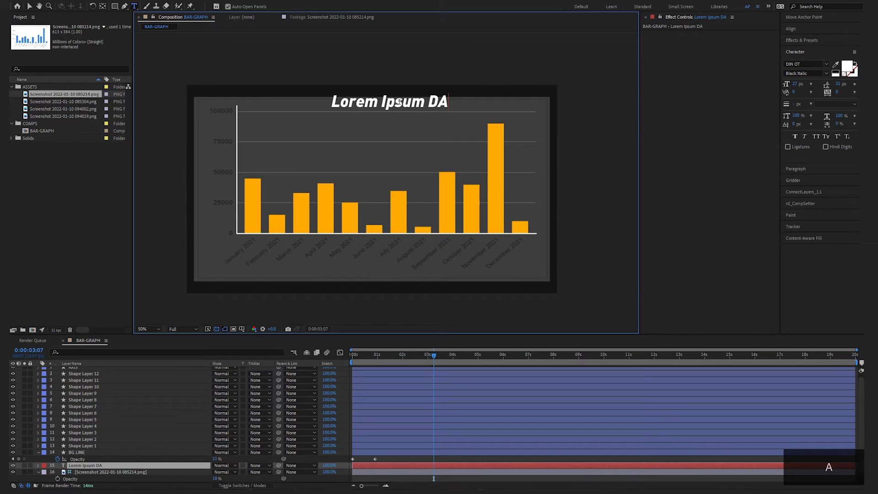
key(BackSpace)
text(eta Graph)
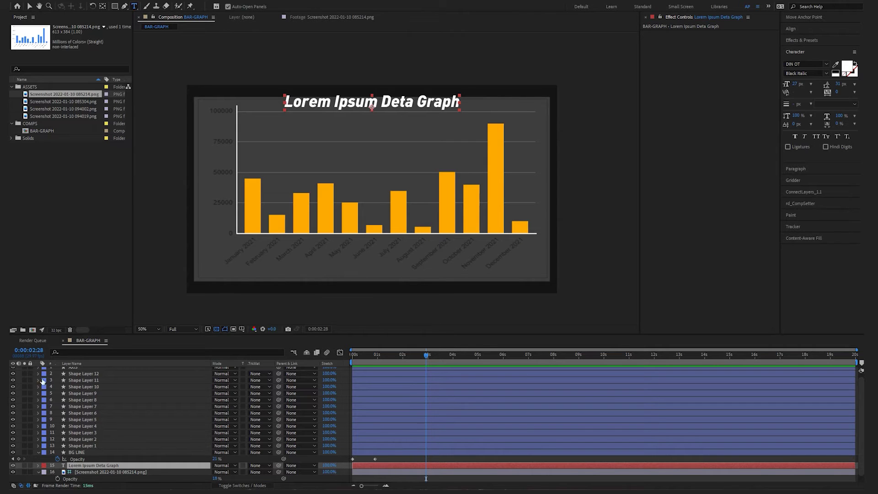
Duplicate the title text, move the copy below the first bars and change its text to "Jan 2021"
key(v)
key(ctrl+d)
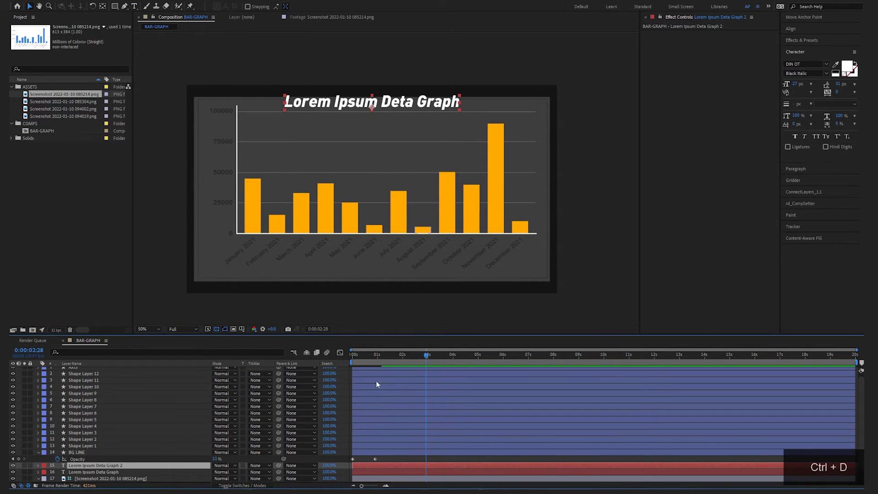
key(v)
drag(429, 106, 324, 261)
scroll(214, 263, up, 1)
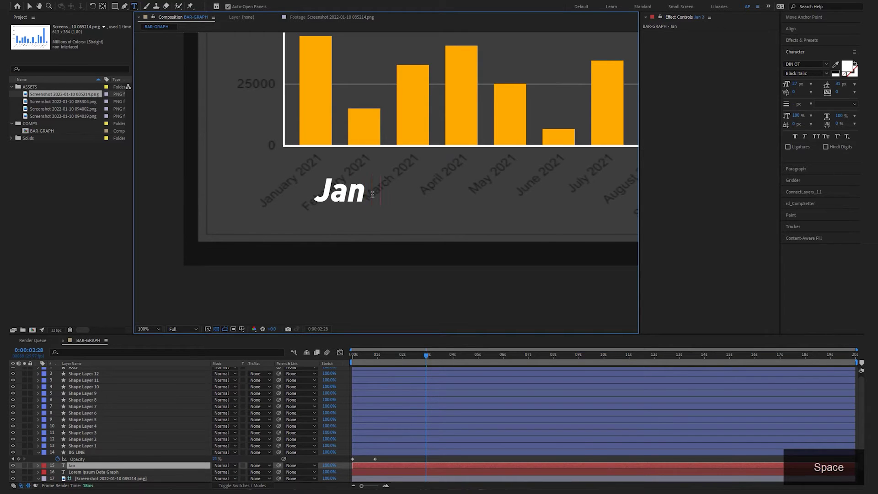
text(2021)
Scale down the Jan 2021 text and place it directly under the January bar
click(93, 472)
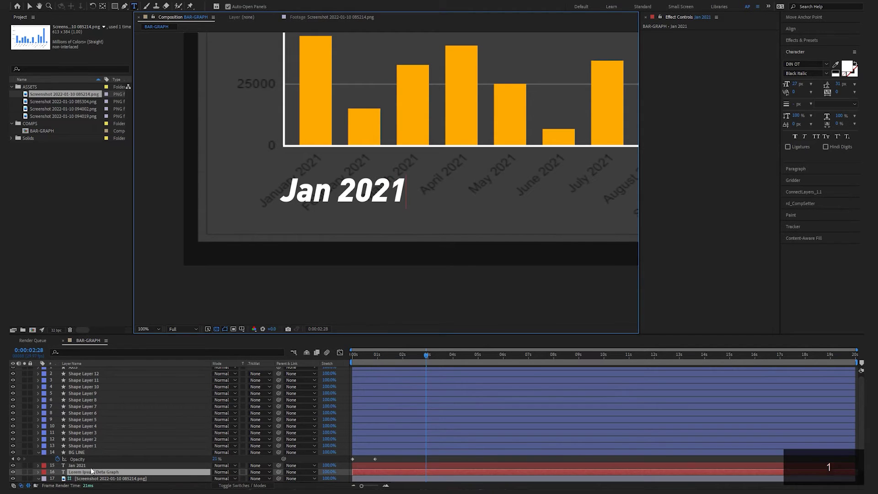
click(93, 465)
drag(405, 195, 322, 157)
drag(386, 158, 366, 200)
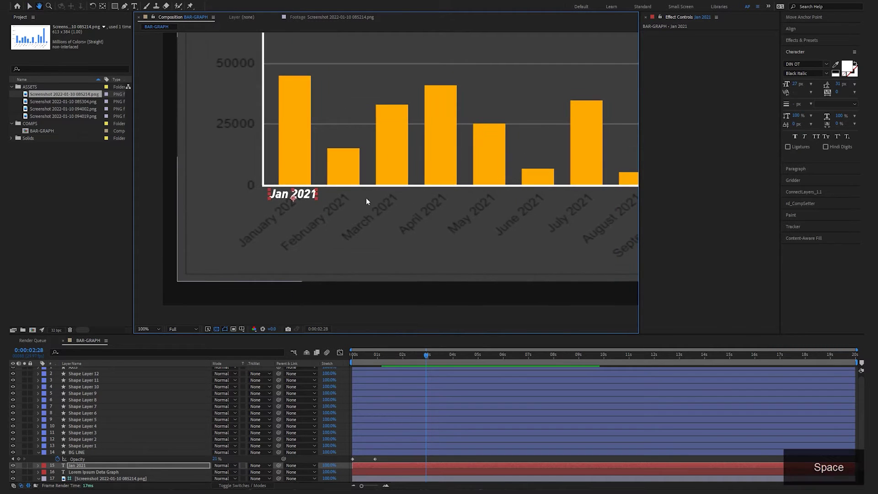
Set the Jan 2021 label's font style to Medium Italic and shrink it slightly to fit the January bar's width
scroll(323, 178, up, 1)
click(827, 73)
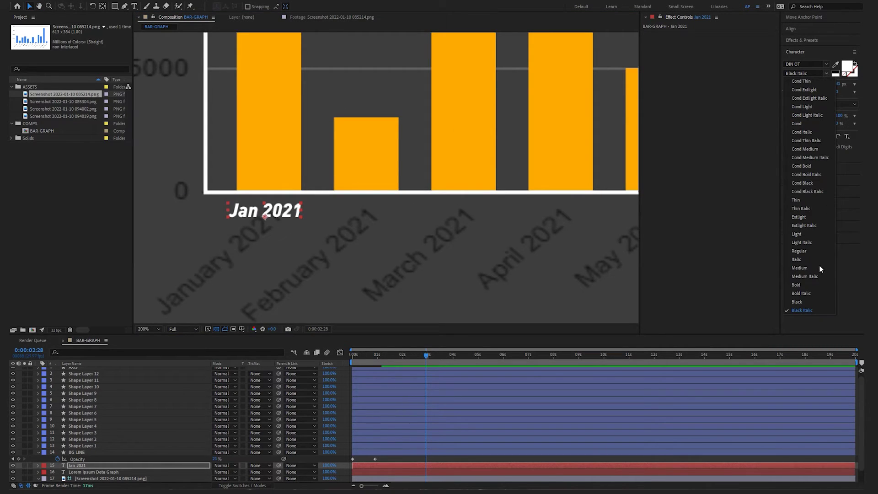
click(809, 277)
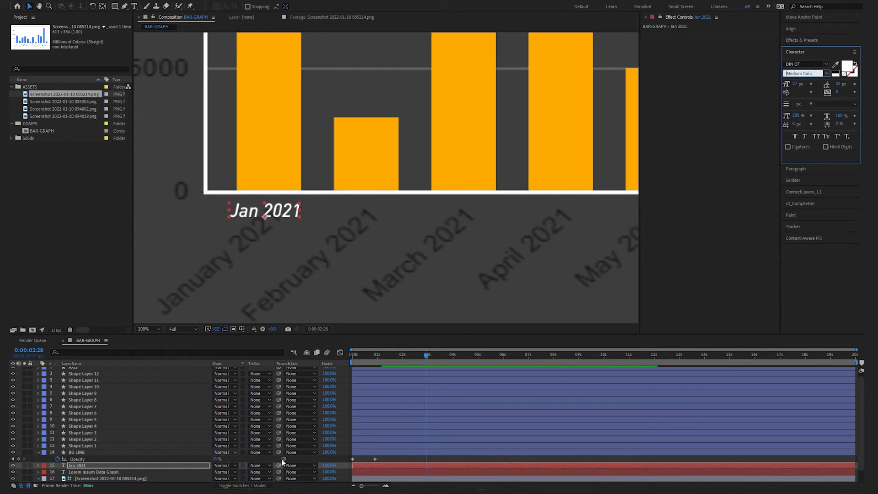
click(390, 460)
click(296, 211)
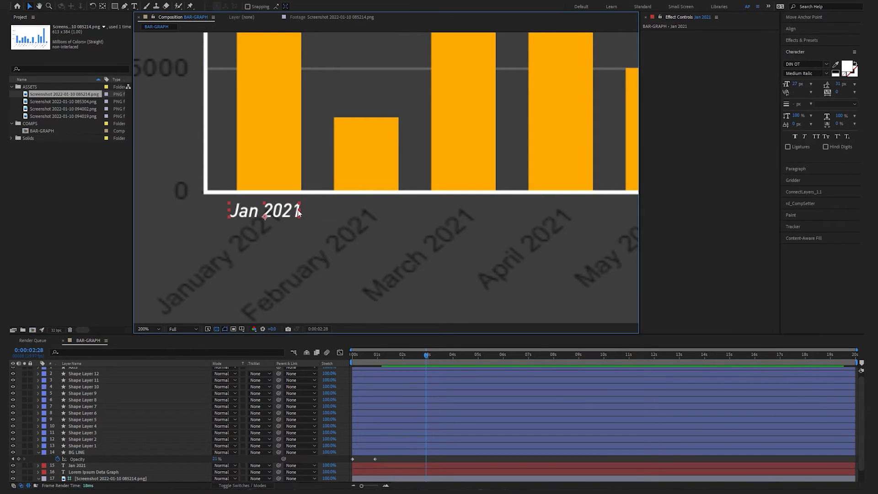
drag(300, 210, 286, 211)
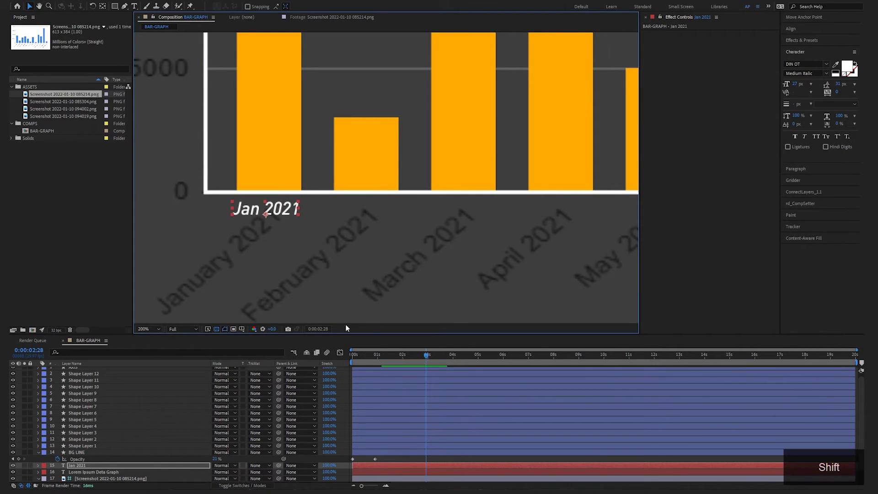
Create 100% Opacity keyframes at 0:00:00:27 on the Jan 2021 and Lorem Ipsum Deta Graph text layers
click(377, 359)
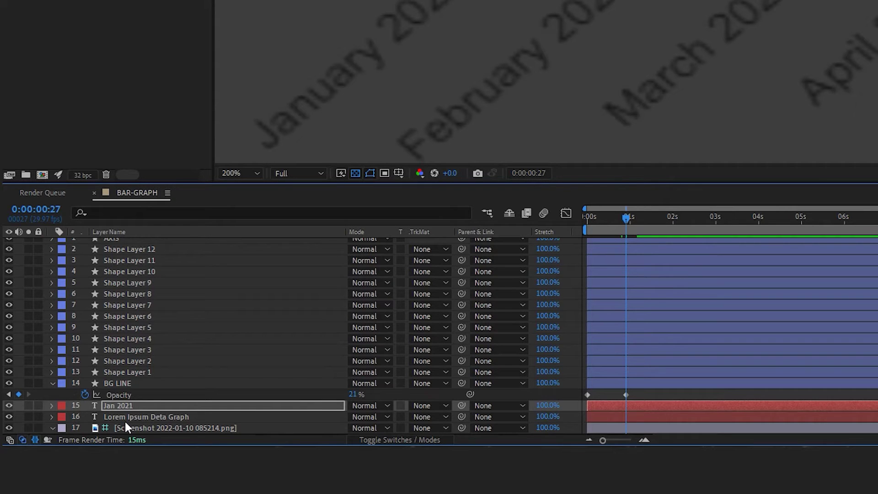
shift+click(81, 472)
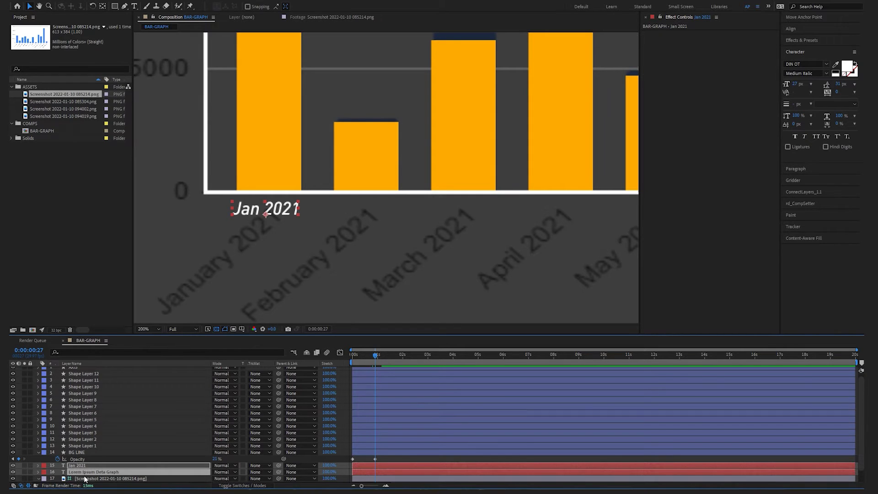
key(alt+shift+t)
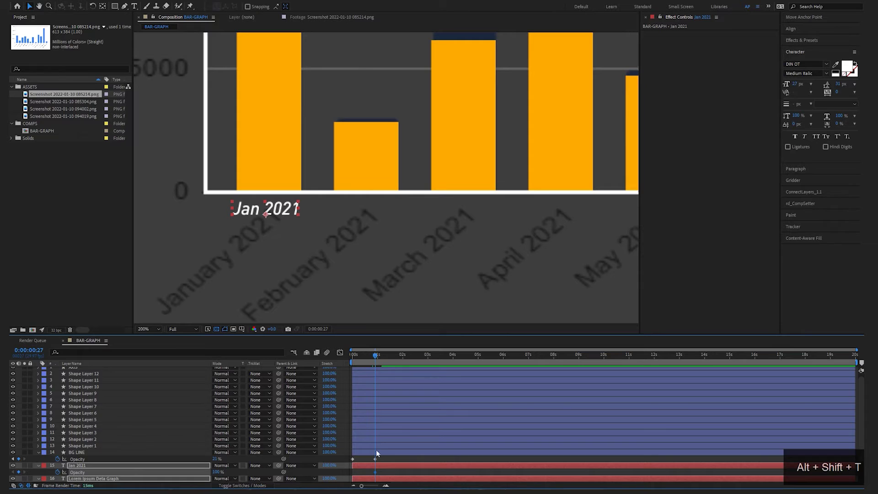
scroll(377, 451, down, 2)
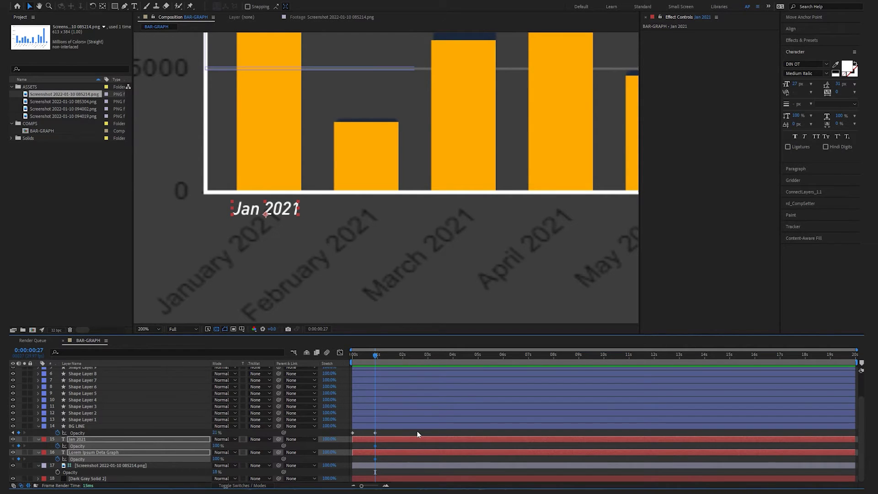
Set the Opacity of the Jan 2021 and Lorem Ipsum Deta Graph layers to 0% at 0:00:00:00
key(Home)
click(205, 444)
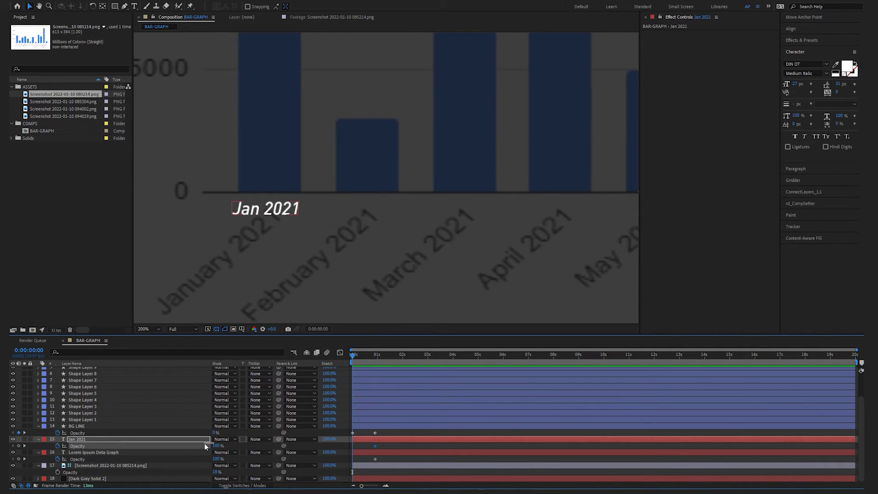
click(217, 446)
text(0)
key(Return)
drag(203, 458, 171, 457)
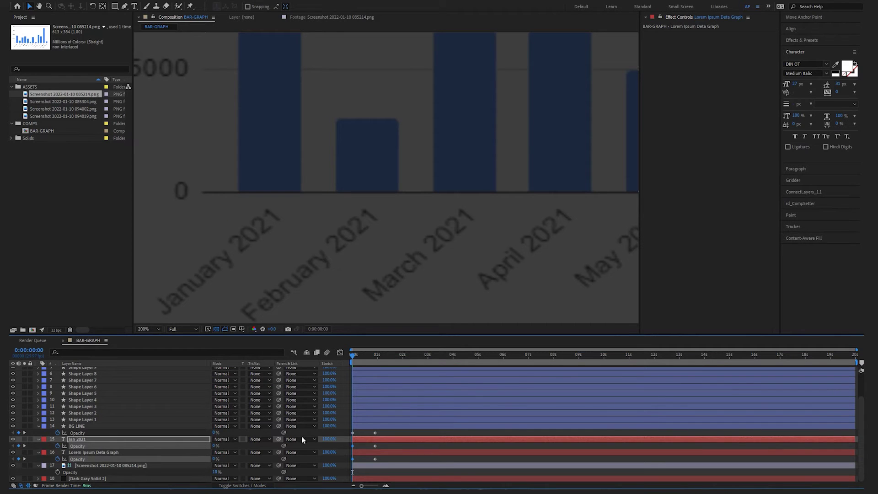
Preview the text fade-in and place a duplicate of the Jan 2021 label directly under the February bar
click(397, 443)
key(space)
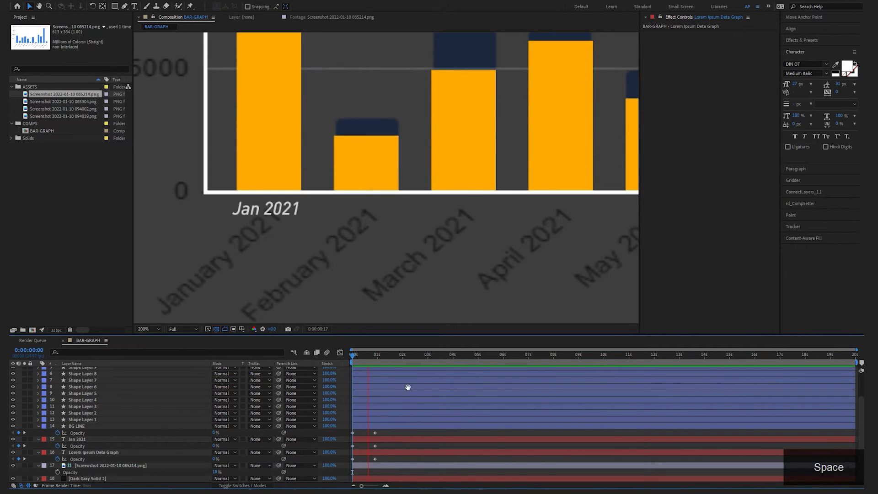
click(376, 437)
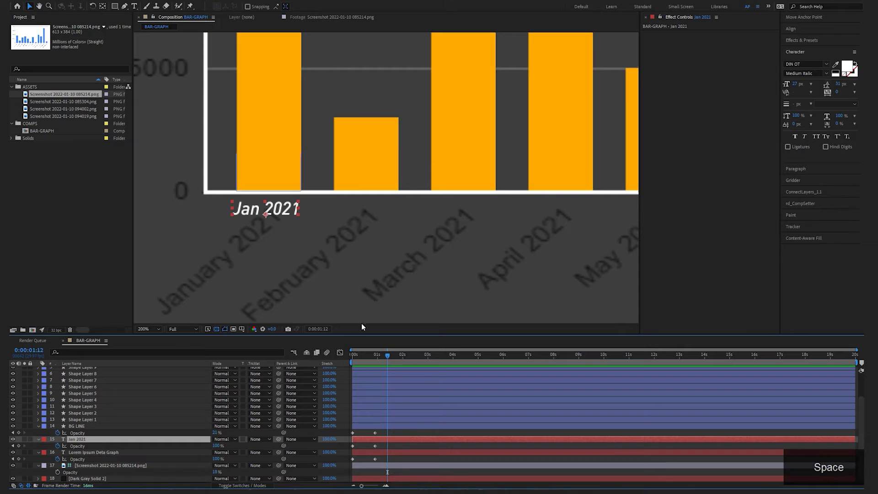
key(ctrl+d)
key(v)
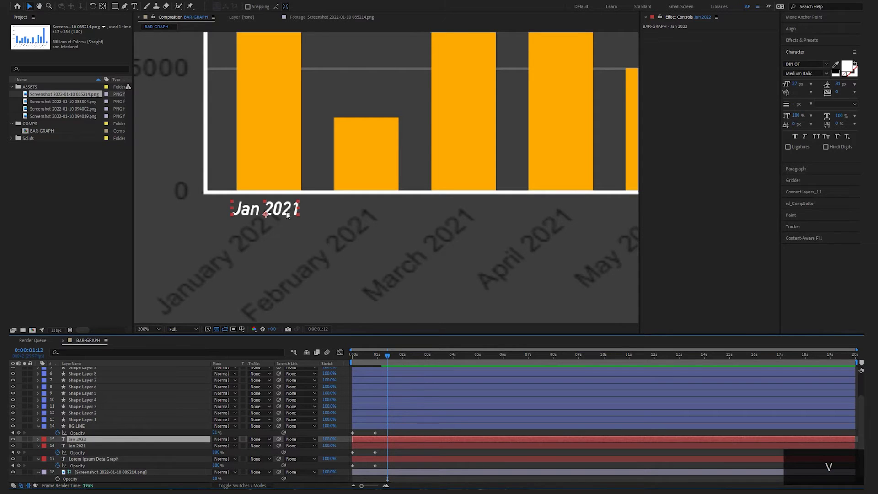
drag(288, 214, 383, 216)
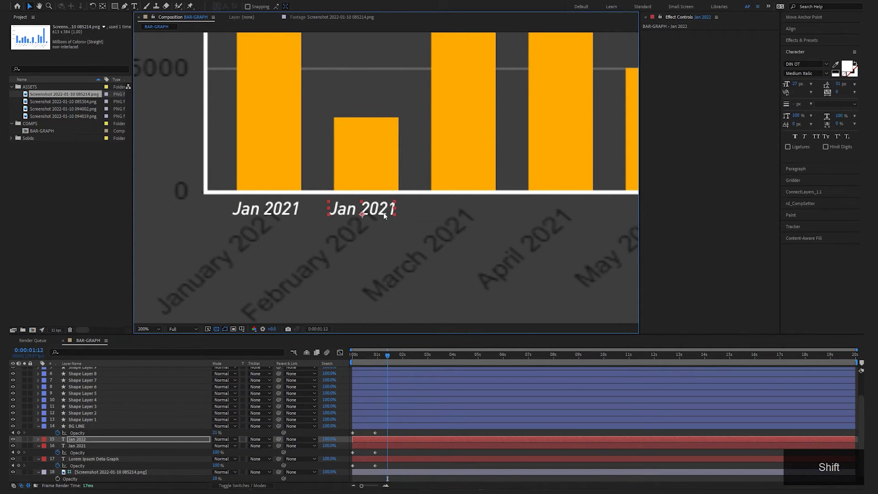
Duplicate the month label repeatedly and place one copy under each remaining bar, from March to December
scroll(487, 206, down, 2)
key(space)
drag(486, 206, 358, 202)
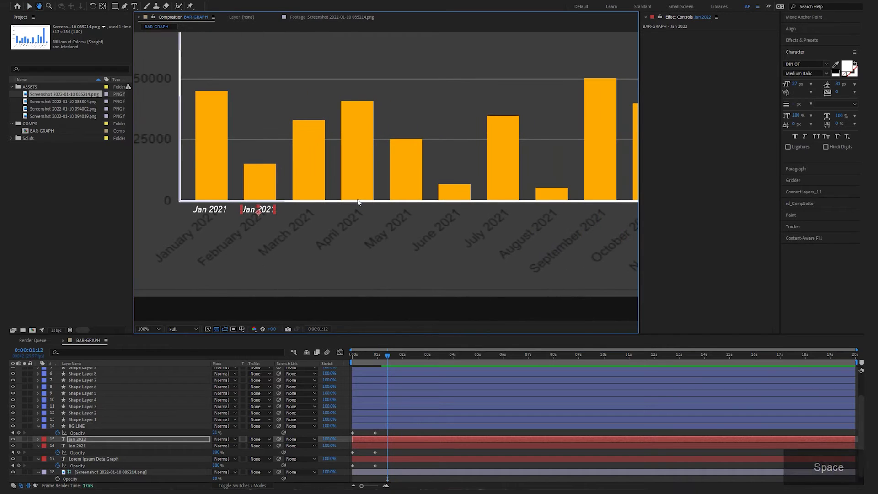
key(ctrl+d)
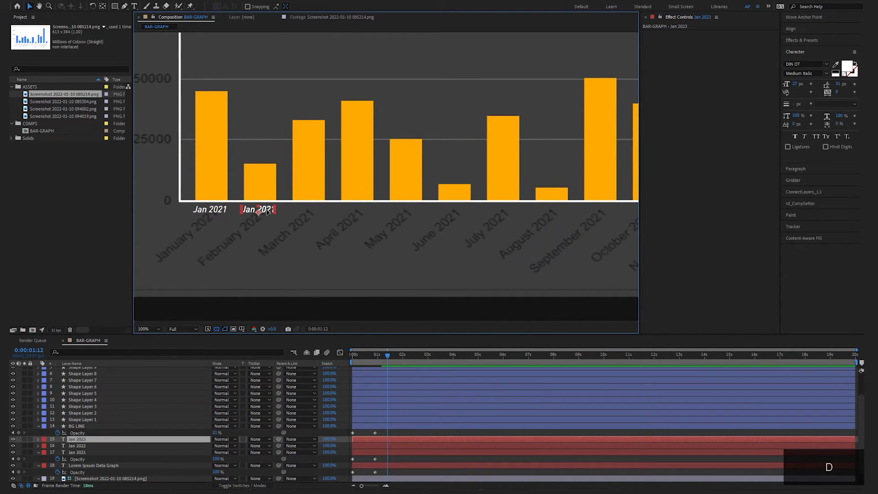
drag(264, 210, 312, 209)
key(ctrl+d)
drag(313, 209, 362, 210)
key(ctrl+d)
drag(361, 209, 462, 211)
key(ctrl+d)
key(ctrl+d)
key(ctrl+d)
key(ctrl+d)
key(ctrl+d)
key(ctrl+d)
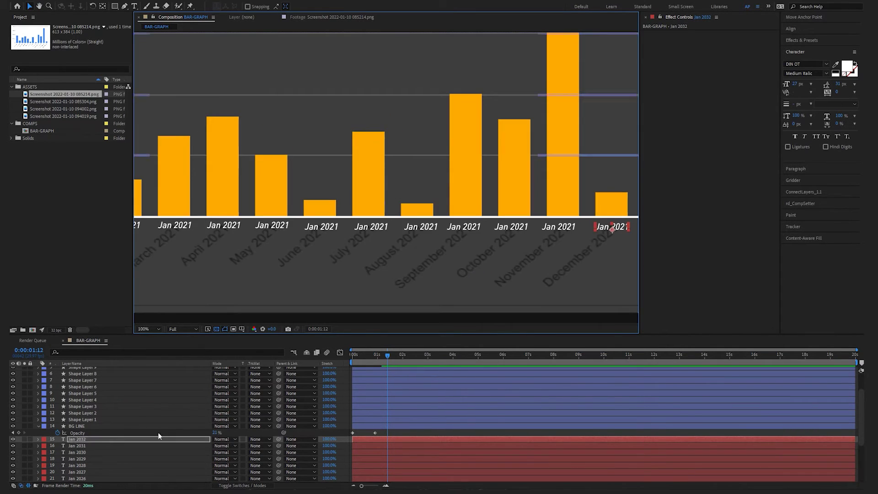
Distribute all twelve month labels evenly along the horizontal axis and deselect them
click(81, 438)
scroll(80, 438, down, 3)
shift+click(86, 465)
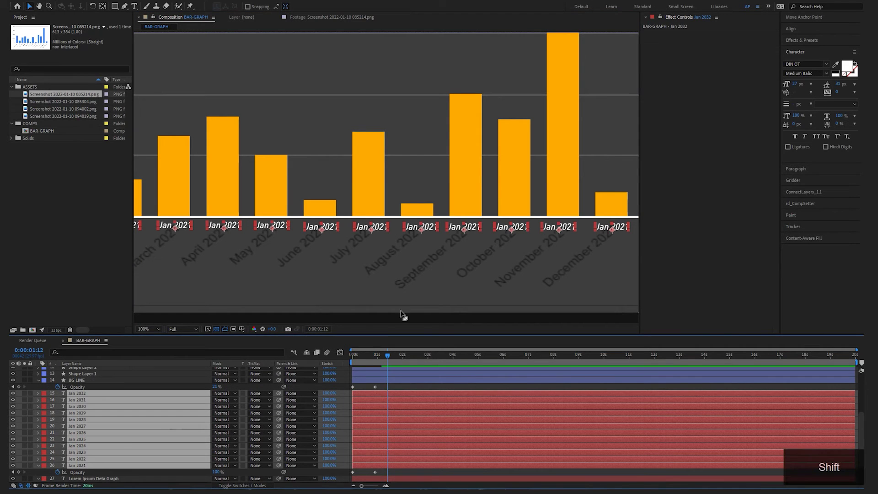
click(804, 29)
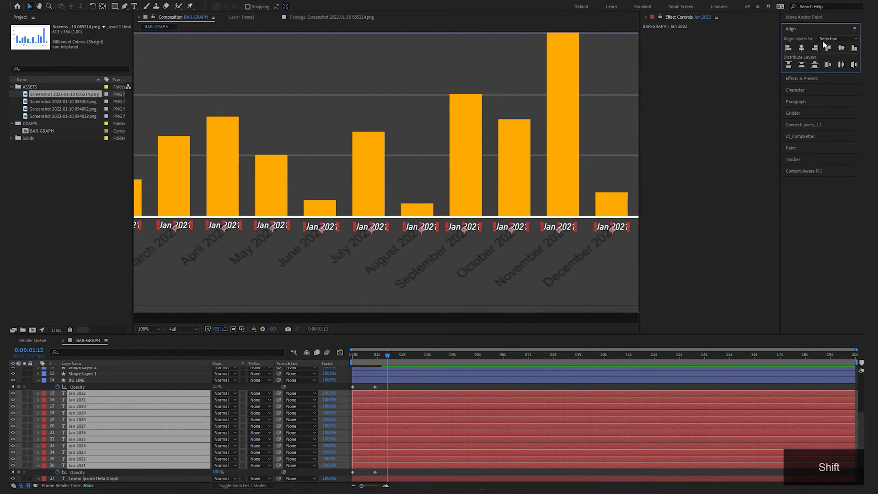
click(841, 64)
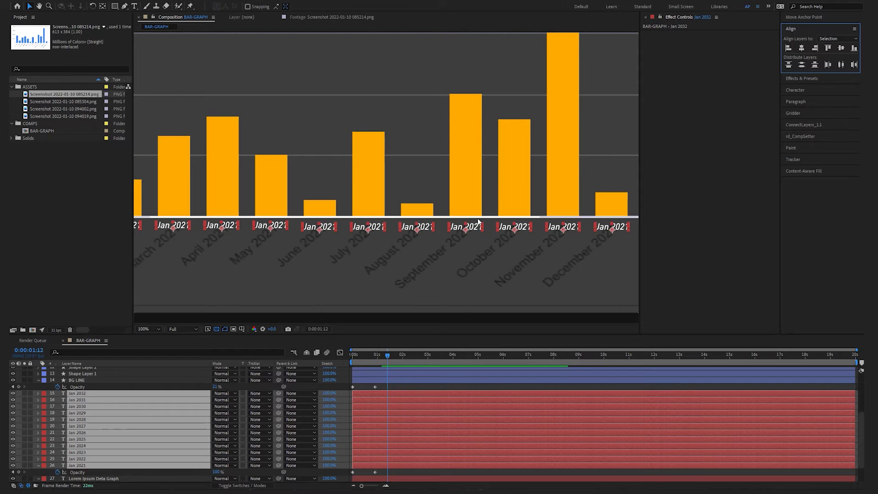
key(F2)
Change the text of the eleven copied labels to Feb 2021 through Dec 2021 in bar order and save the project
scroll(237, 218, down, 1)
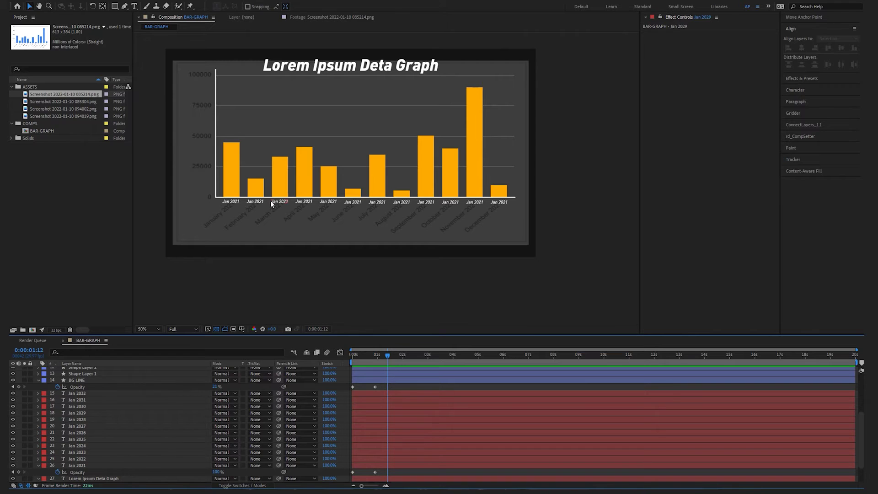
scroll(271, 202, up, 1)
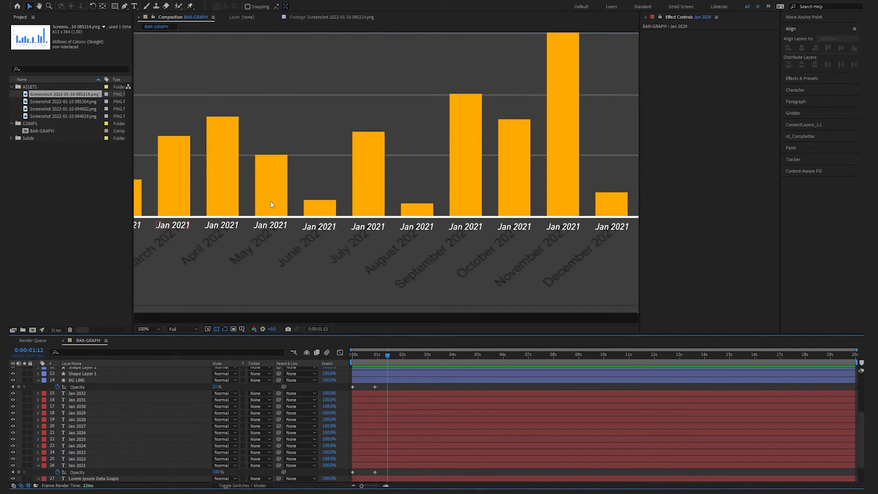
drag(207, 206, 451, 193)
scroll(277, 213, up, 1)
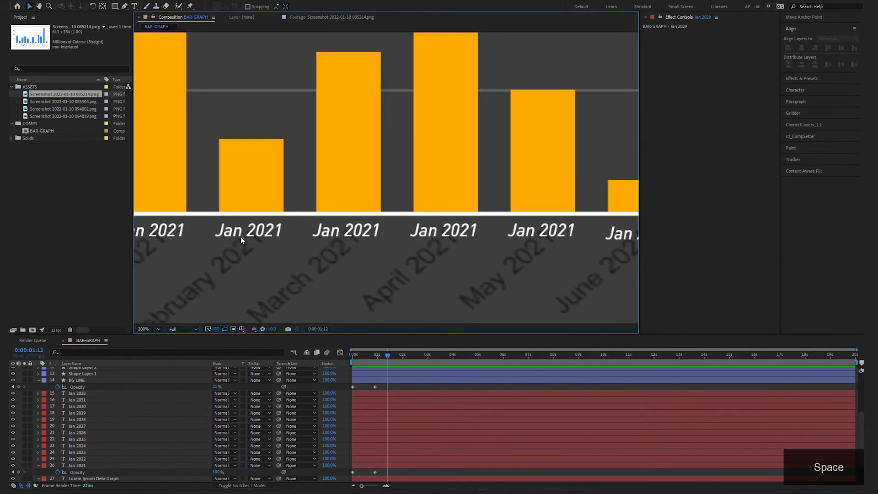
drag(241, 237, 413, 220)
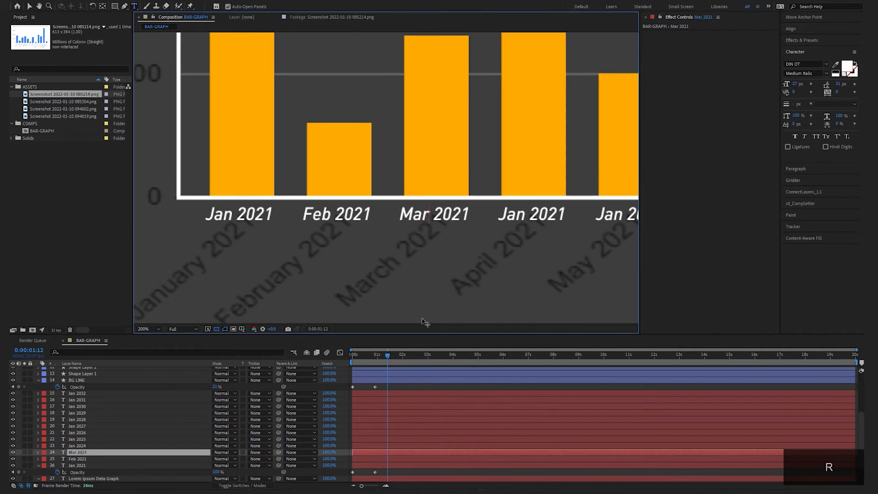
text(AprMayJunJulAug)
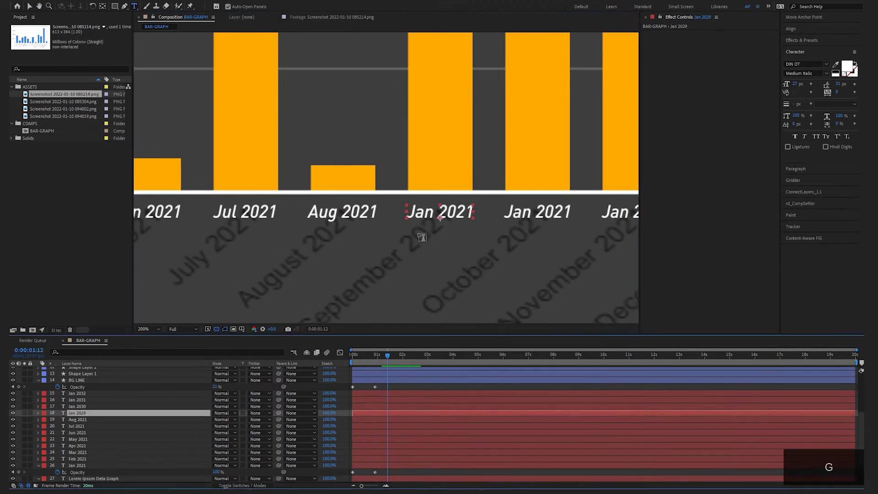
text(SepOctNov)
scroll(415, 210, down, 2)
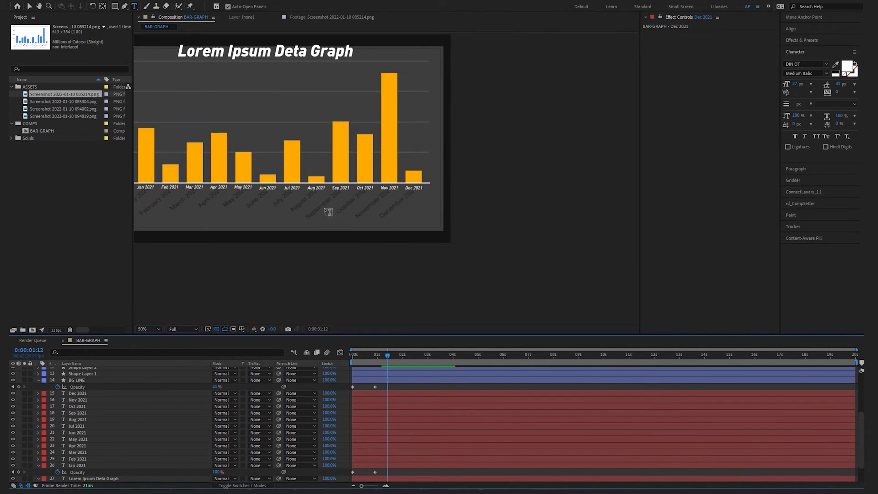
drag(270, 200, 355, 237)
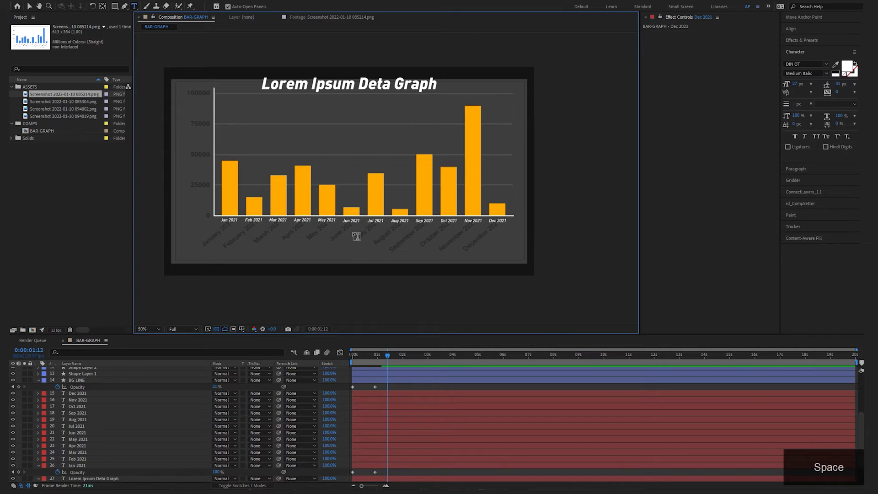
key(v)
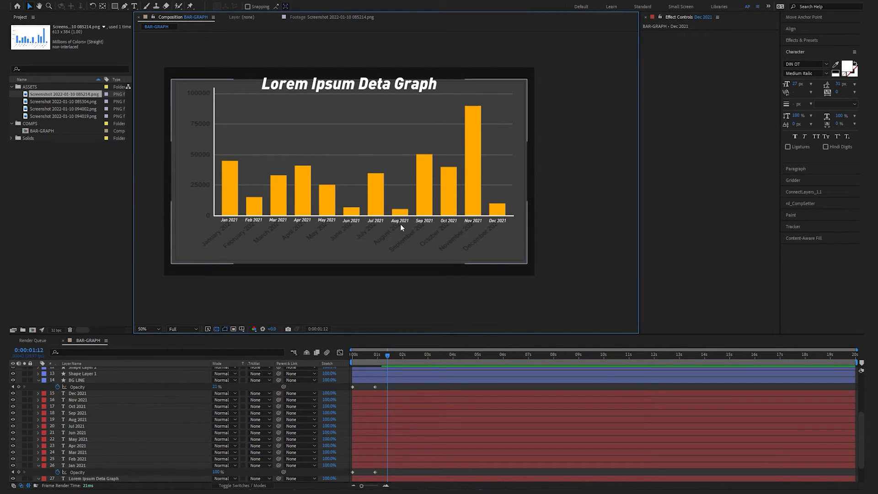
key(ctrl+s)
Duplicate the Dec 2021 label and place the copy over the traced 100000 value beside the vertical axis
click(201, 71)
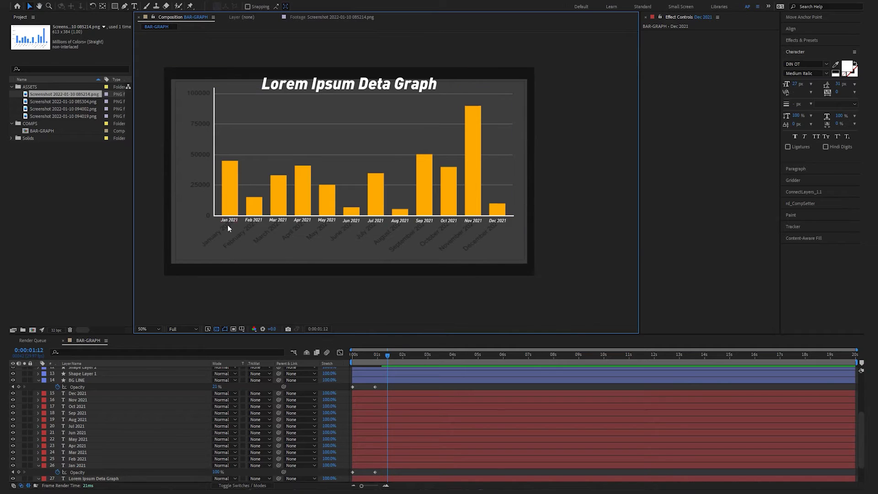
click(227, 219)
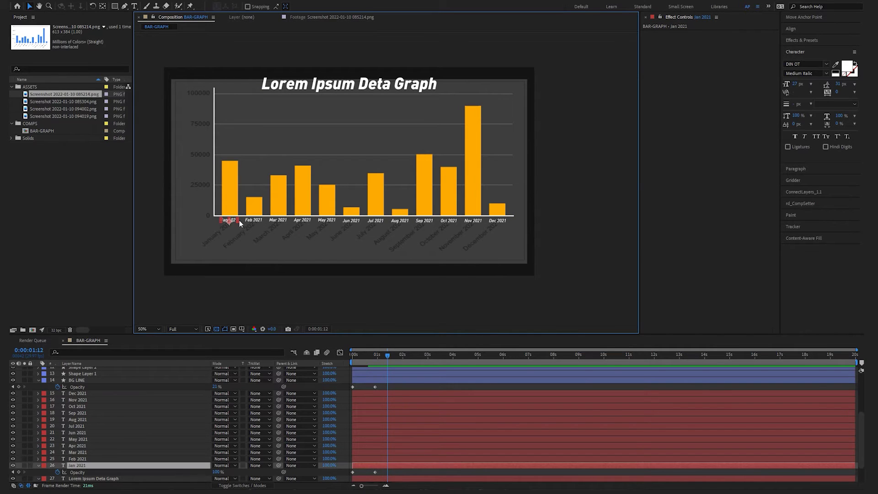
click(76, 393)
key(ctrl+d)
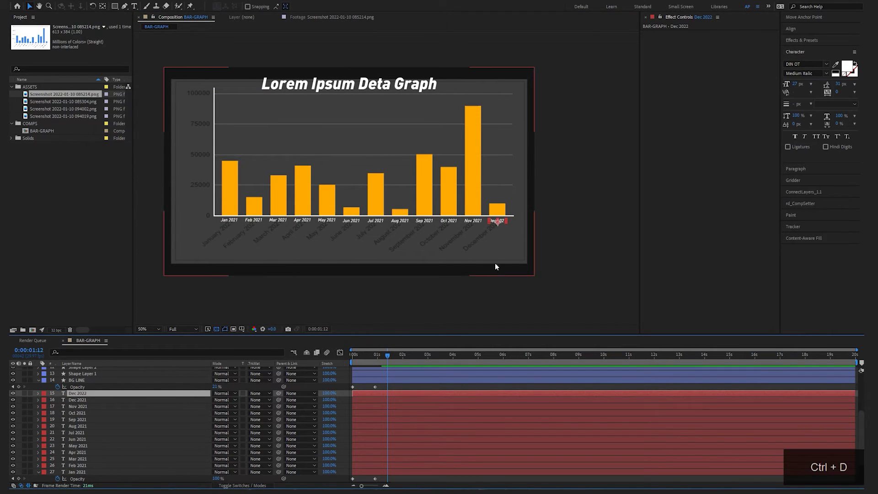
drag(488, 215, 262, 196)
scroll(262, 197, up, 2)
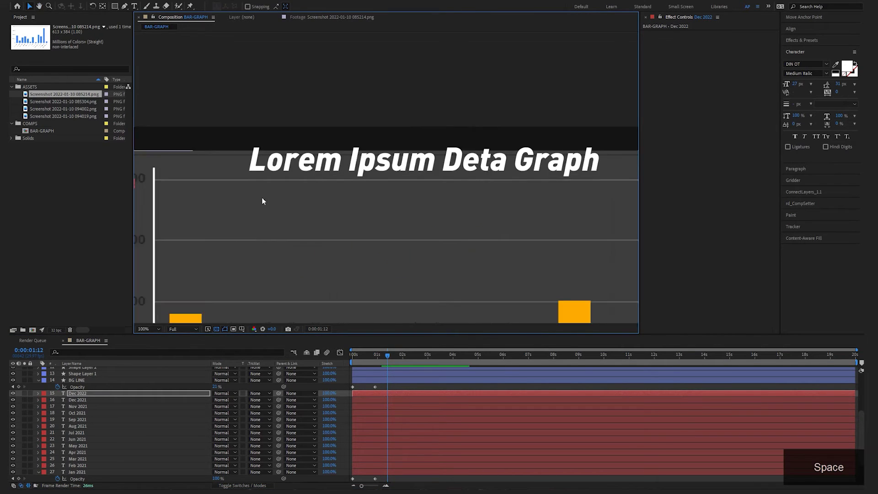
drag(212, 180, 596, 177)
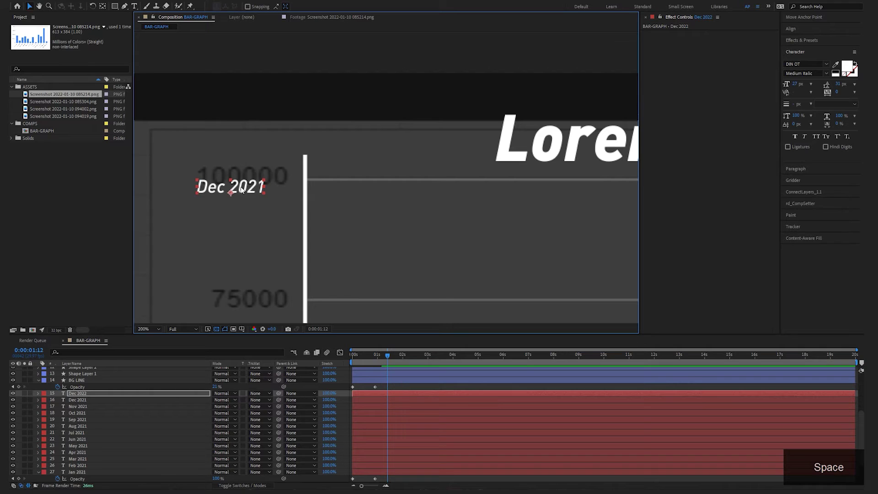
mouse_move(241, 188)
mouse_down()
mouse_move(252, 193)
mouse_move(251, 180)
mouse_up()
key(comma)
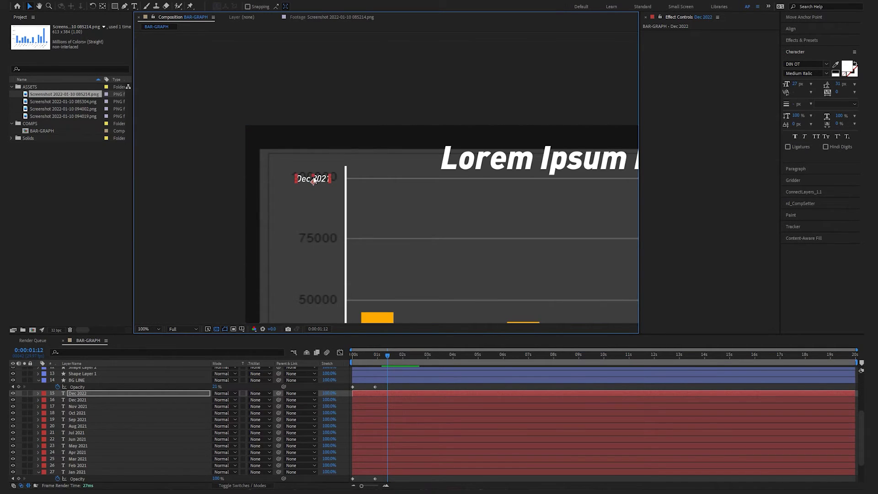
Replace the copy's text with five lines reading $100,000, $75,000, $50,000, $25,000 and $0
double_click(314, 178)
text(100)
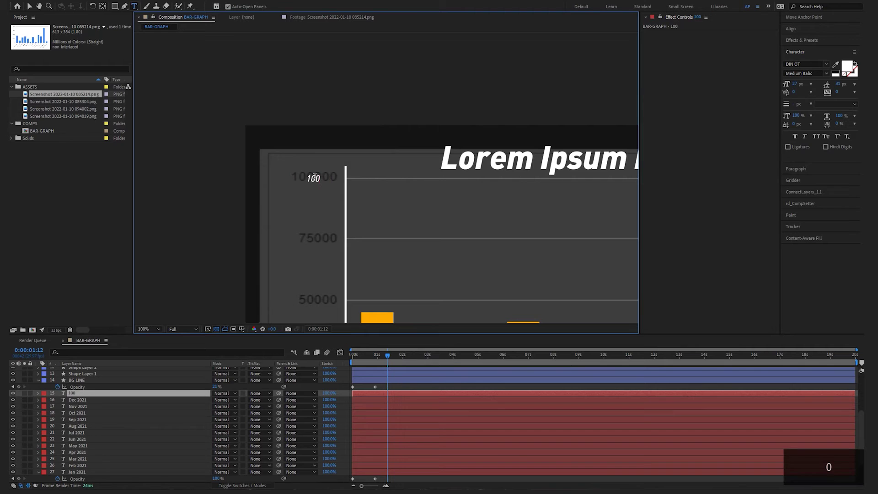
text(,000)
text($)
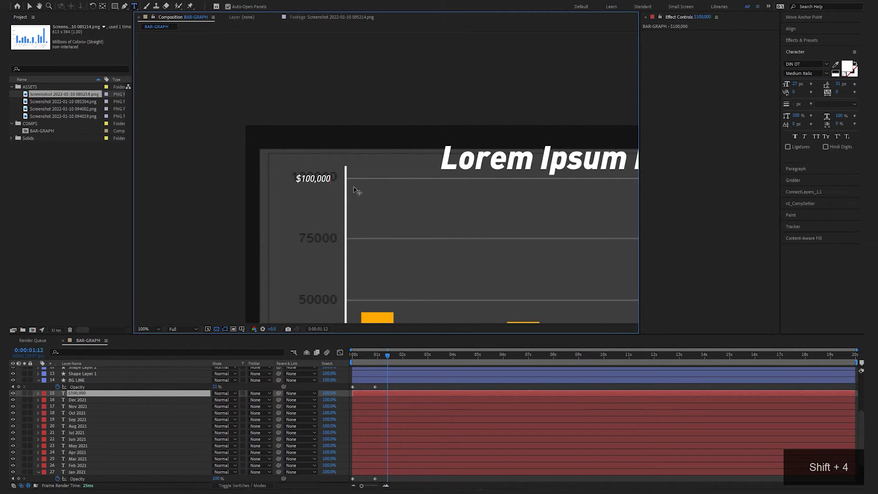
key(Return)
text(75,00)
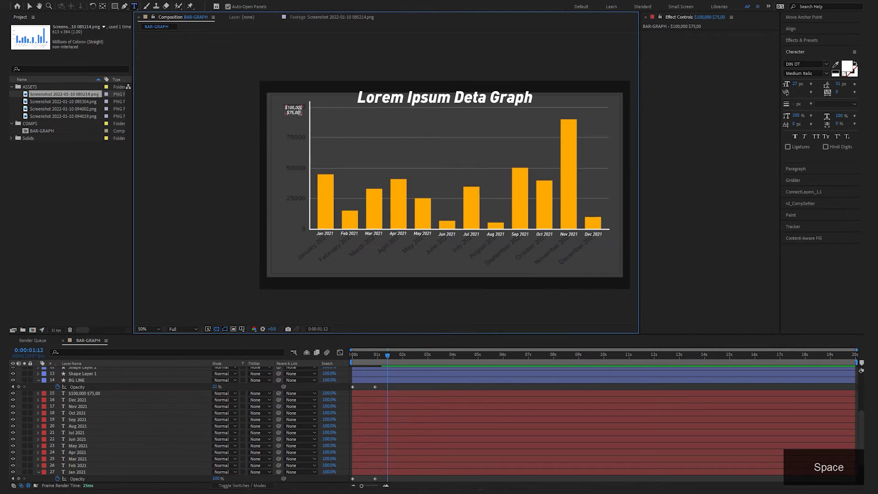
click(301, 113)
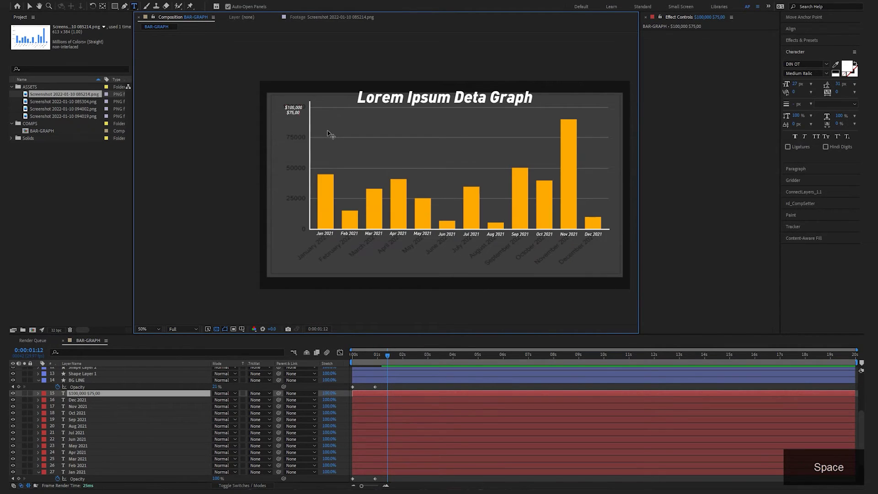
text(0 $50,000 $25,)
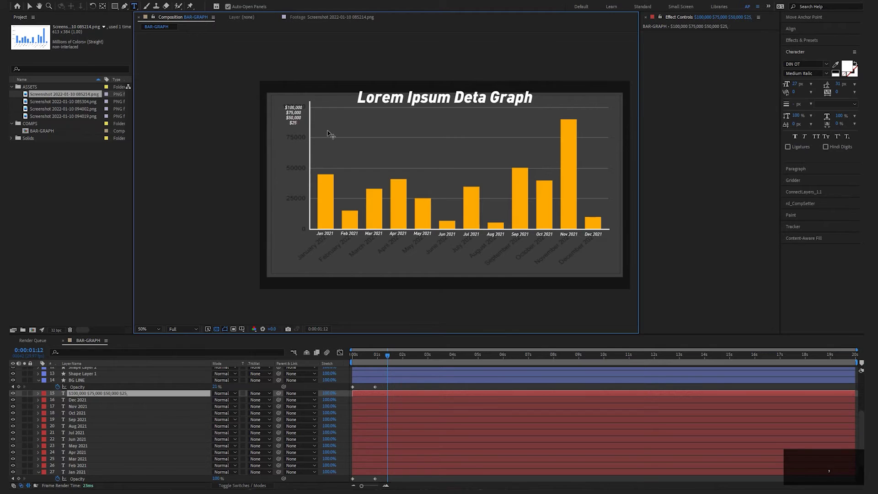
text(000 $0)
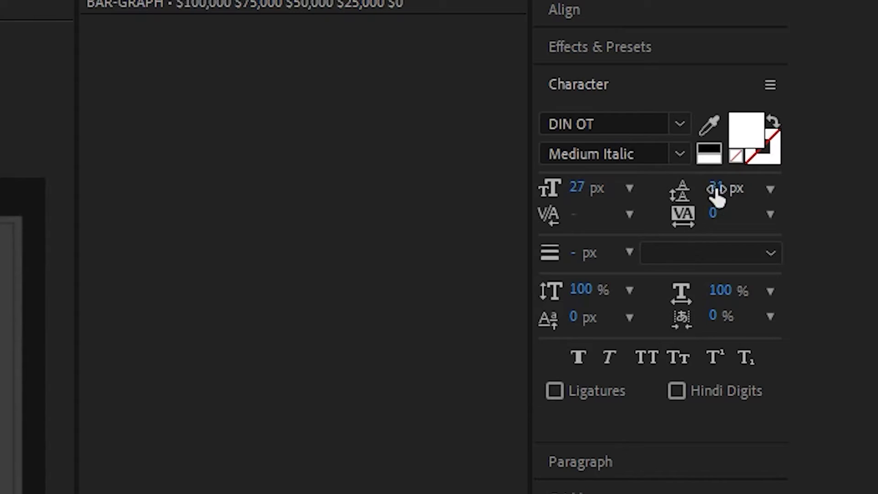
Increase the leading of the dollar values until each line meets its gridline, and right-align the text
drag(712, 191, 787, 196)
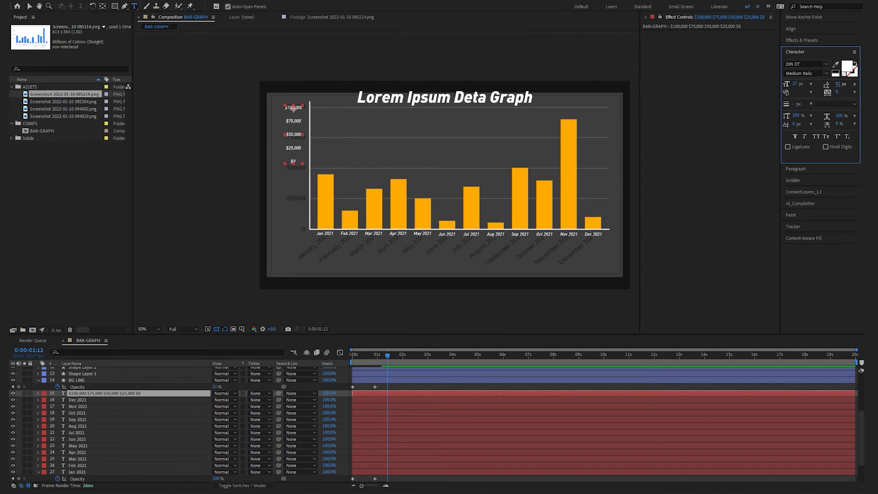
drag(845, 84, 861, 83)
click(804, 168)
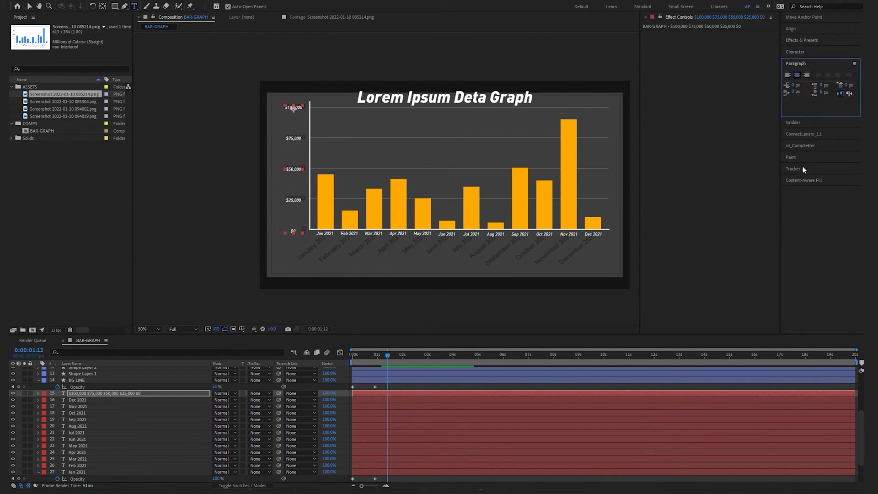
click(807, 74)
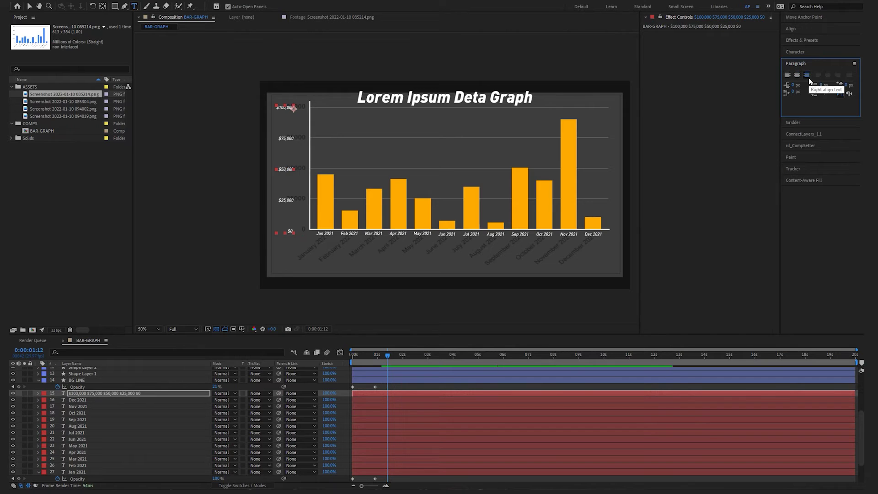
click(393, 392)
Nudge the dollar value text layer rightward, closer to the vertical axis
key(v)
click(291, 112)
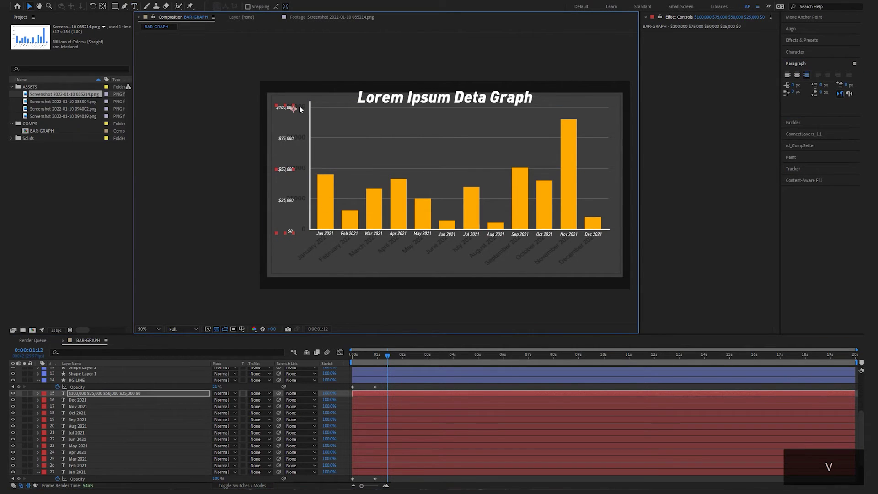
key(shift+Right)
key(shift+Right)
key(shift+Right)
key(shift+Right)
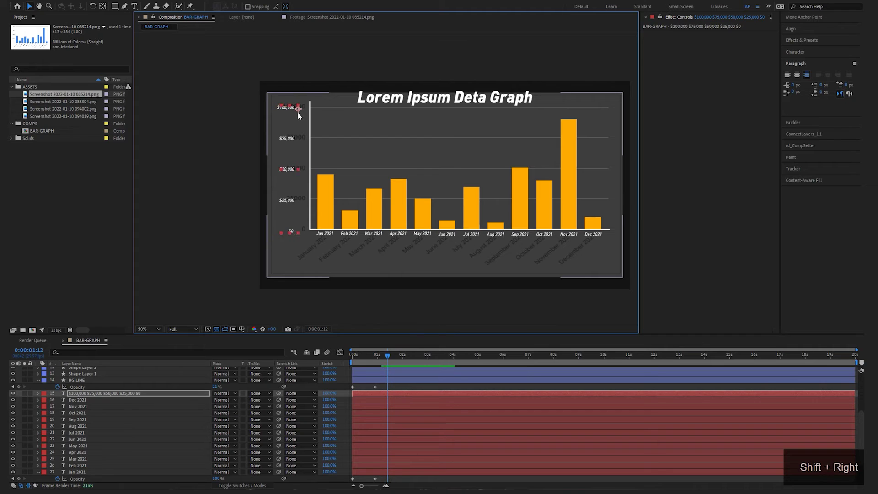
Nudge the dollar values right up against the vertical axis and fine-tune their leading to 183 px so they meet the gridlines
key(shift+Right)
key(shift+Right)
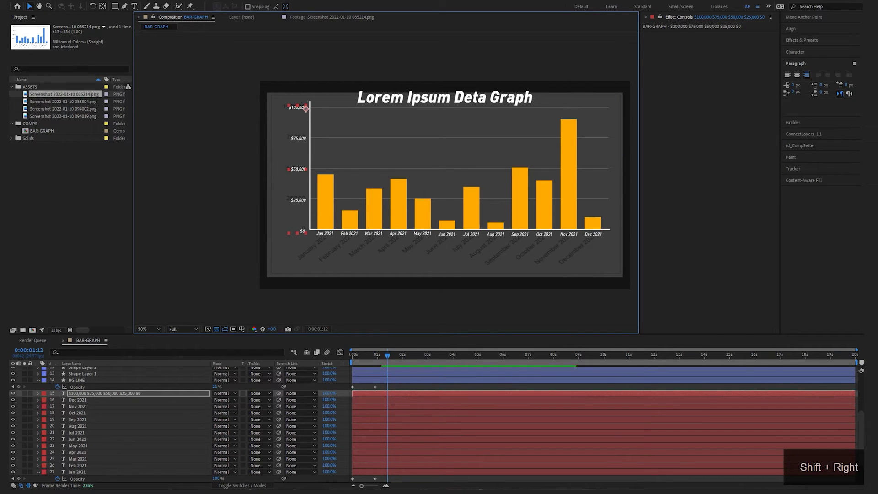
click(808, 54)
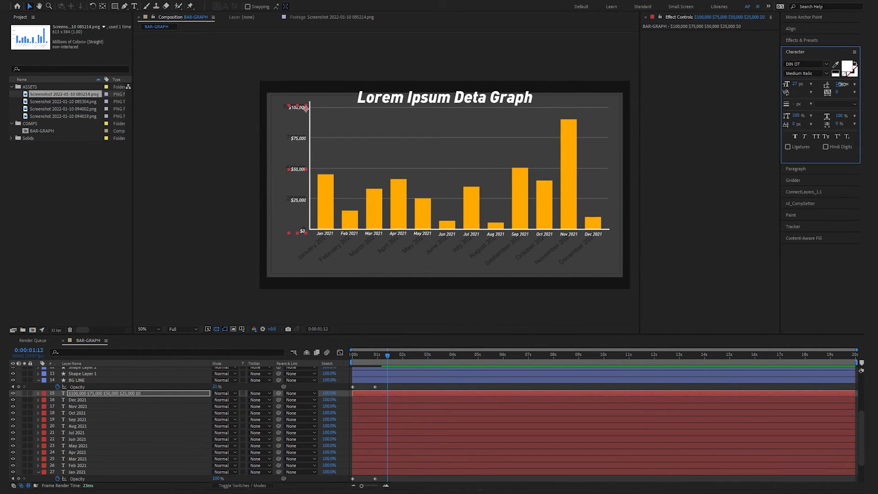
drag(843, 84, 838, 83)
scroll(300, 146, up, 1)
key(space)
mouse_move(257, 102)
mouse_down()
mouse_move(274, 142)
mouse_move(265, 114)
mouse_up()
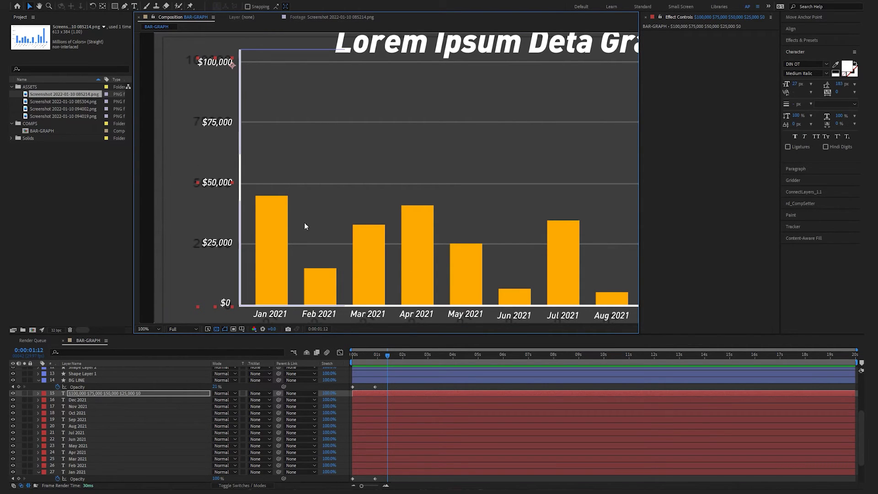
Insert the lines $87,500 and $62,500 into the dollar value text and reduce its leading to 92 px
key(comma)
key(comma)
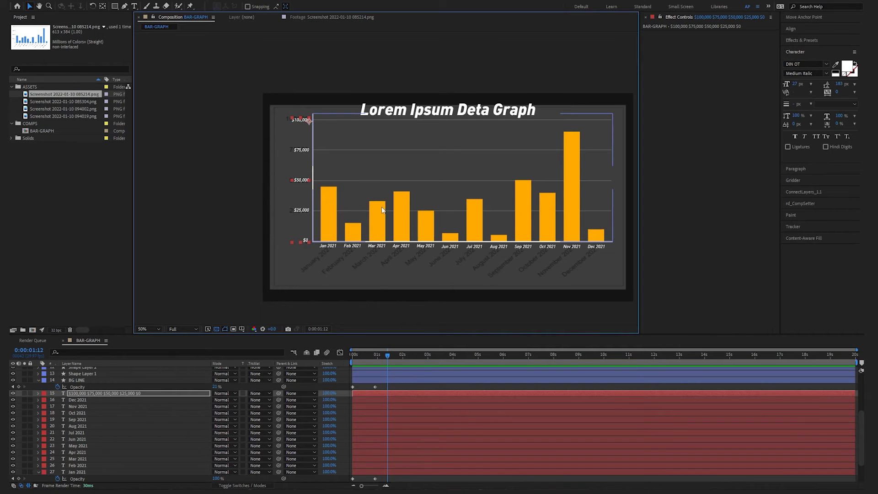
key(period)
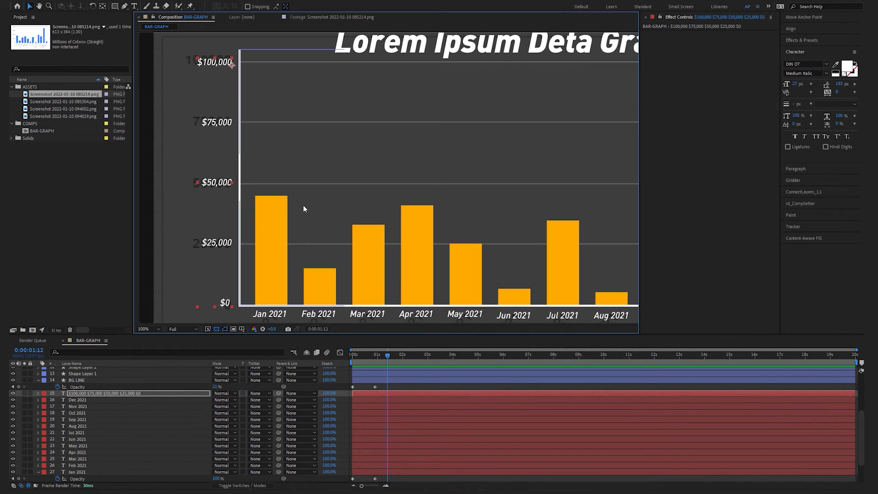
drag(218, 204, 241, 214)
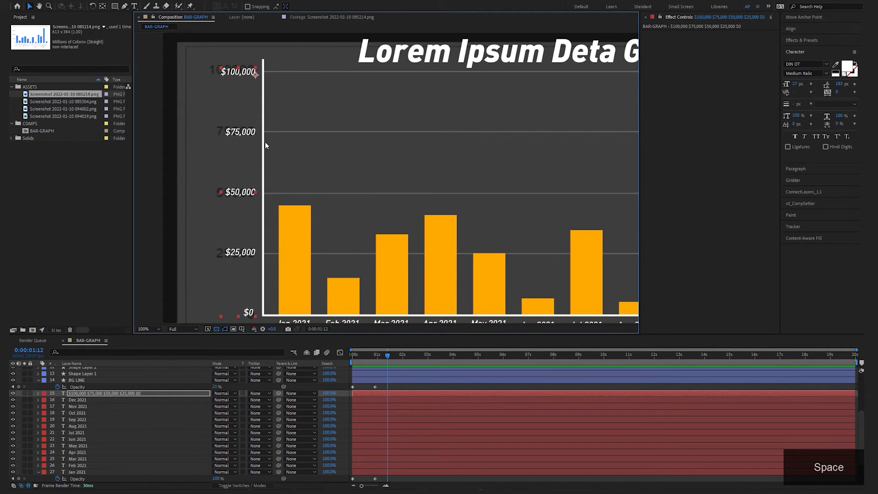
double_click(232, 132)
click(255, 72)
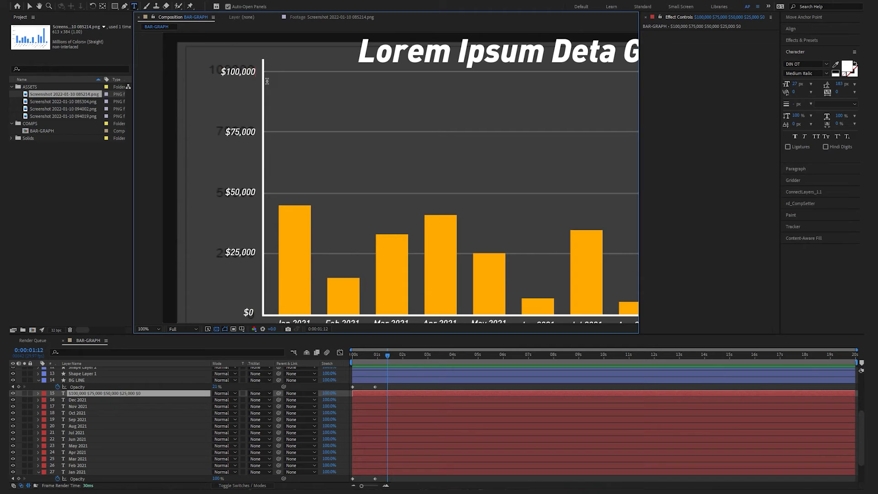
key(Return)
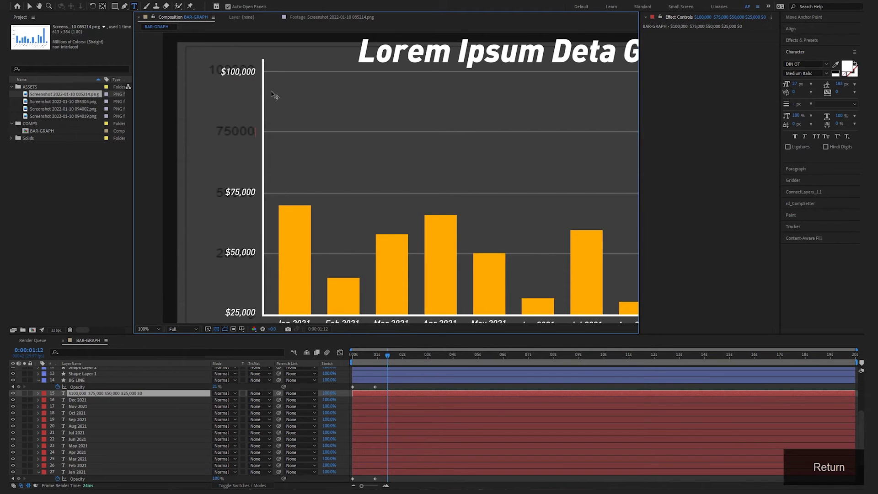
text($87)
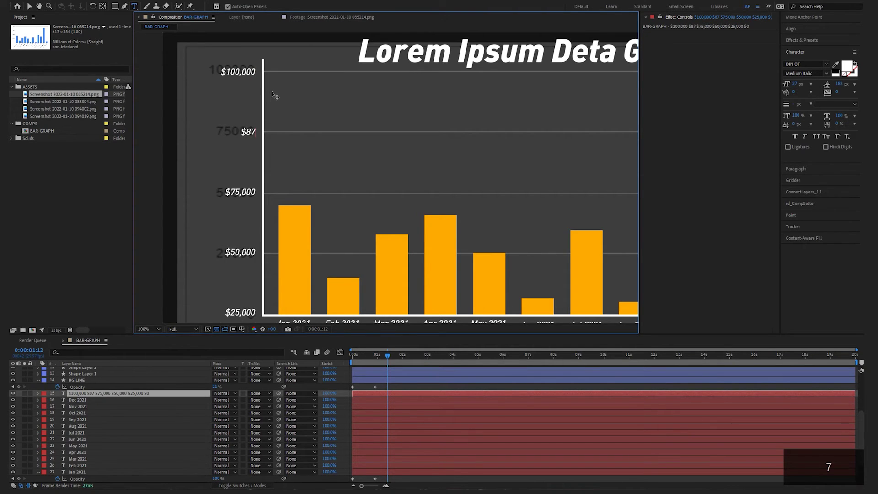
text(,500)
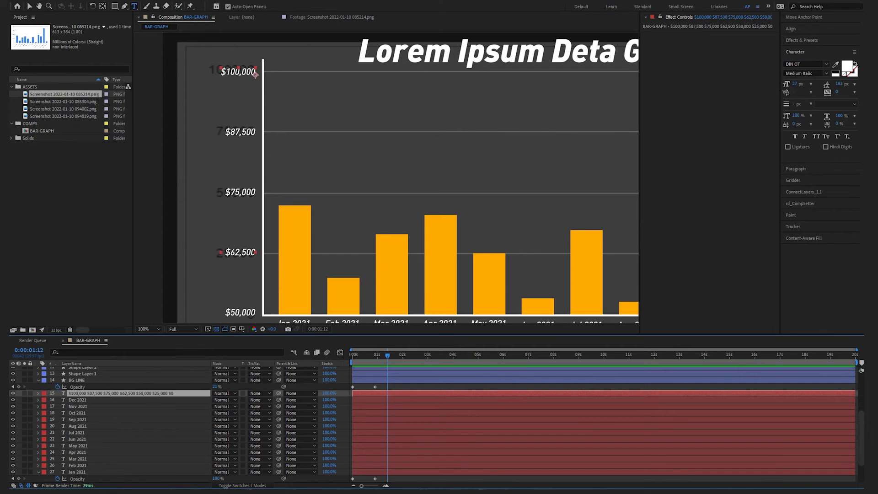
drag(839, 84, 802, 81)
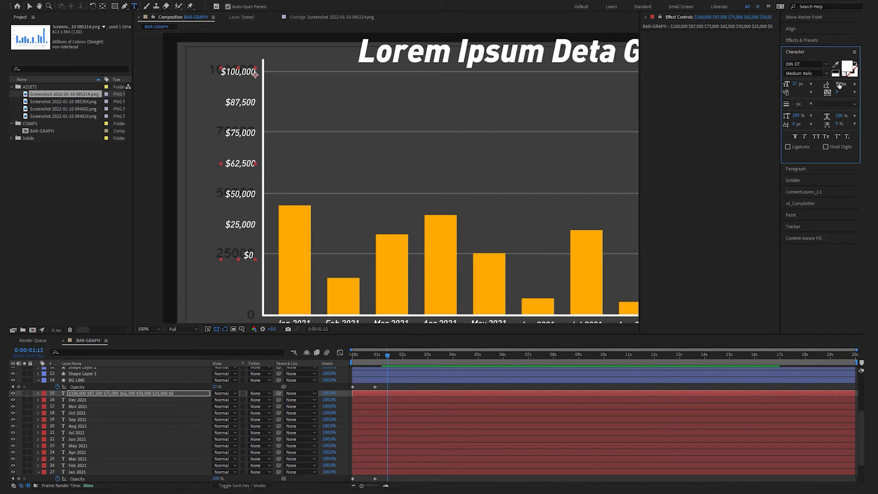
drag(839, 86, 835, 81)
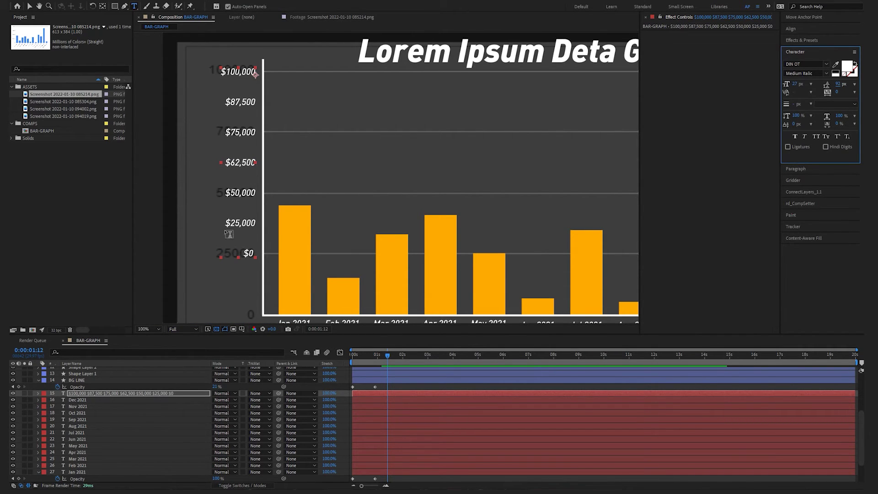
Insert a $37,500 line above $25,000 and a $12,500 line above $0 in the dollar value text
click(252, 233)
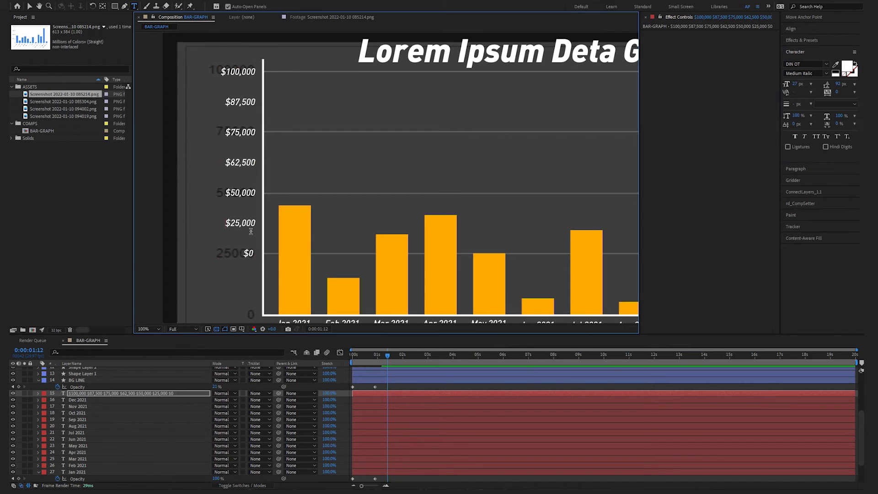
key(Return)
key(Up)
text($37,500)
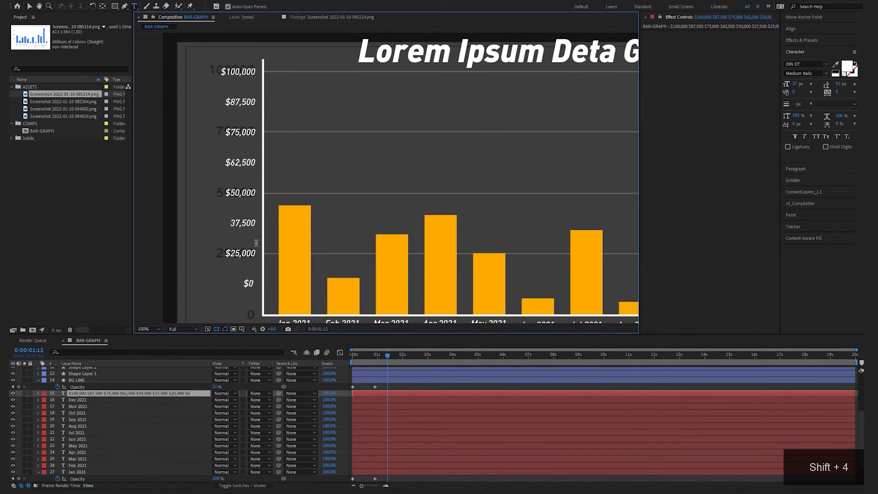
click(250, 288)
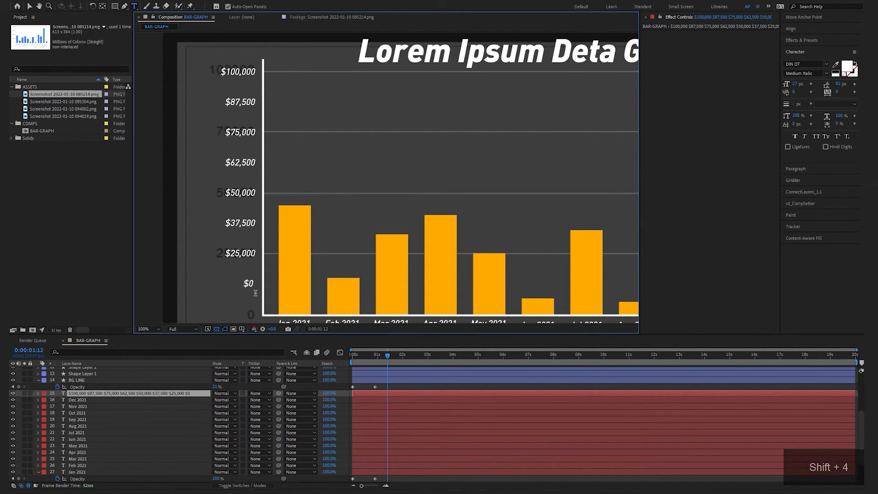
key(Return)
key(Up)
text($12,500)
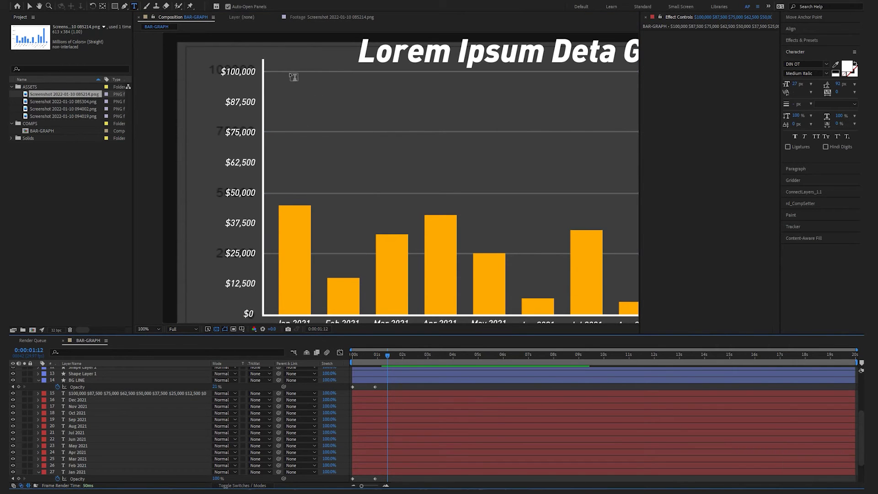
In the BG LINE layer's shape contents, duplicate the $100,000 gridline path and move the copy level with $87,500
scroll(103, 427, up, 3)
scroll(96, 397, down, 2)
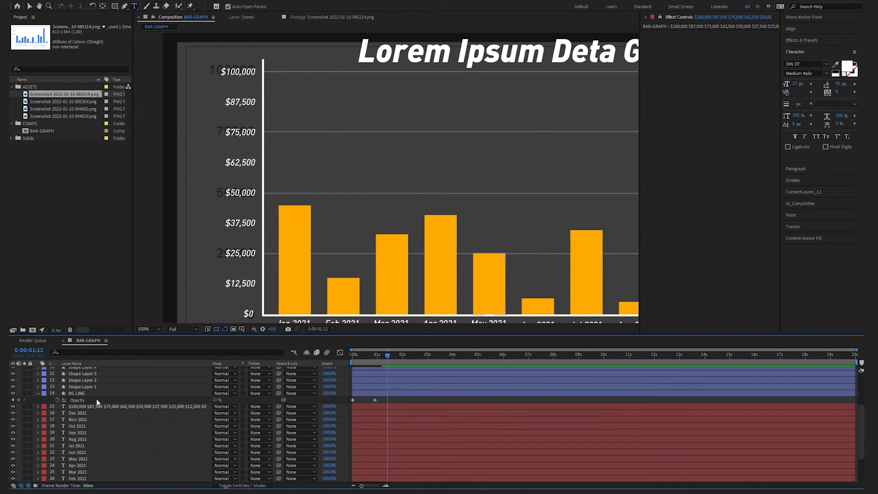
click(91, 394)
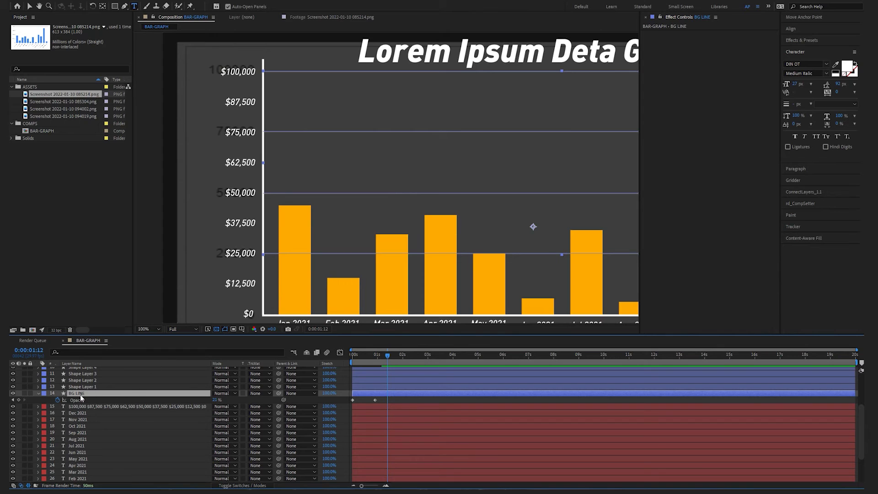
click(39, 394)
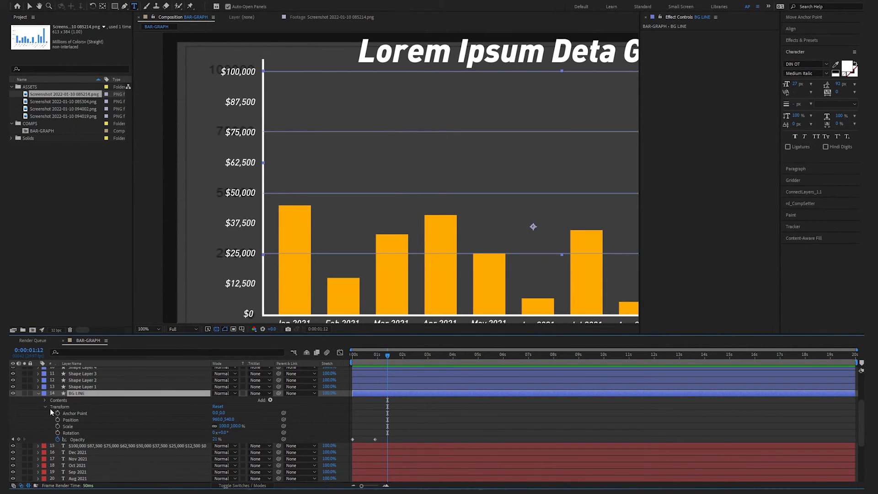
click(45, 400)
click(52, 406)
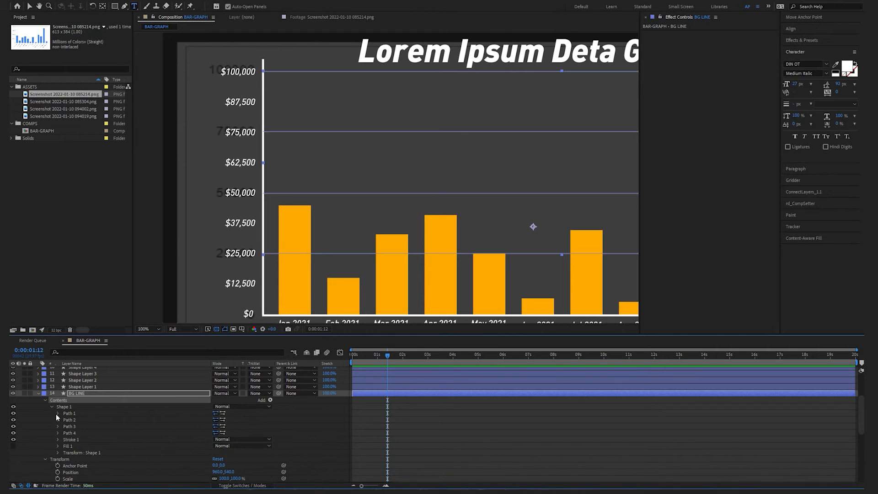
click(58, 413)
click(80, 420)
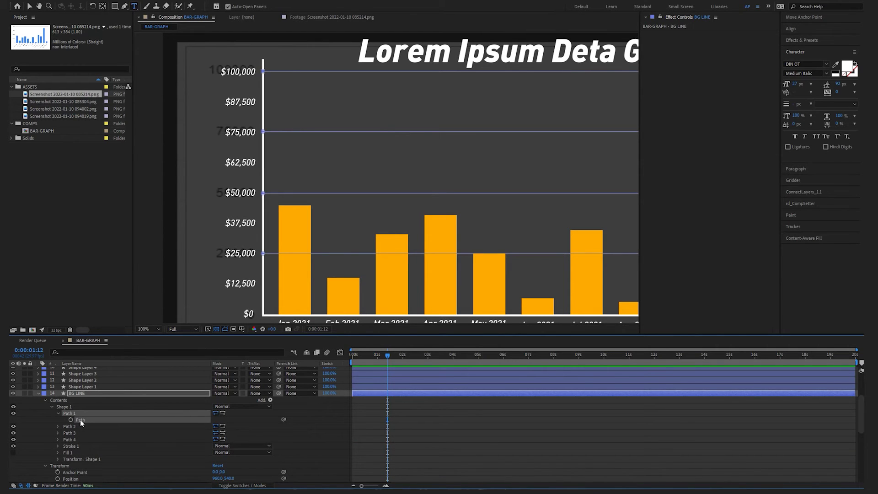
key(ctrl+d)
click(81, 432)
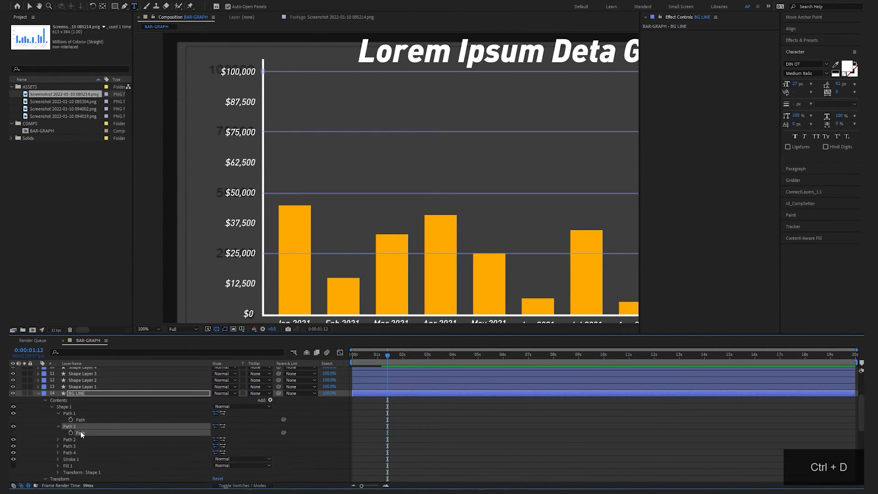
Duplicate the $75,000 gridline path and move the copy level with $62,500
click(57, 440)
key(ctrl+d)
click(69, 459)
Duplicate the $50,000 gridline path and move the copy down level with $37,500
scroll(68, 459, down, 2)
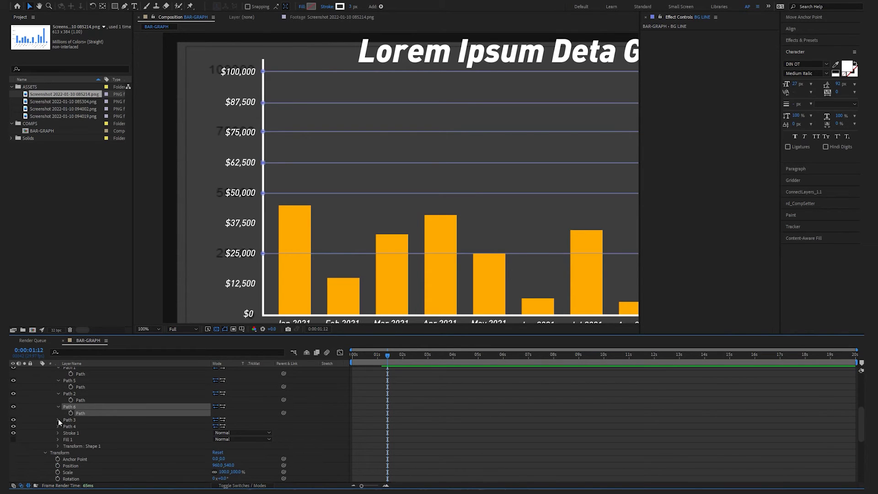
click(59, 420)
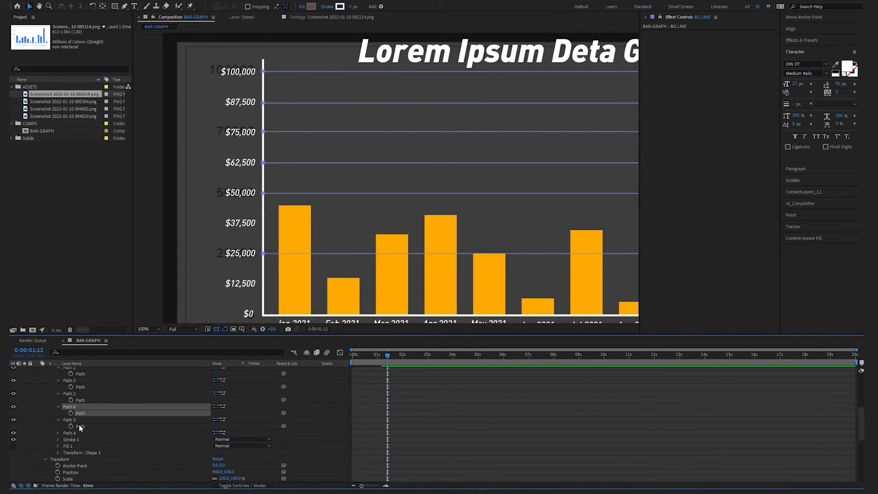
click(81, 426)
key(ctrl+d)
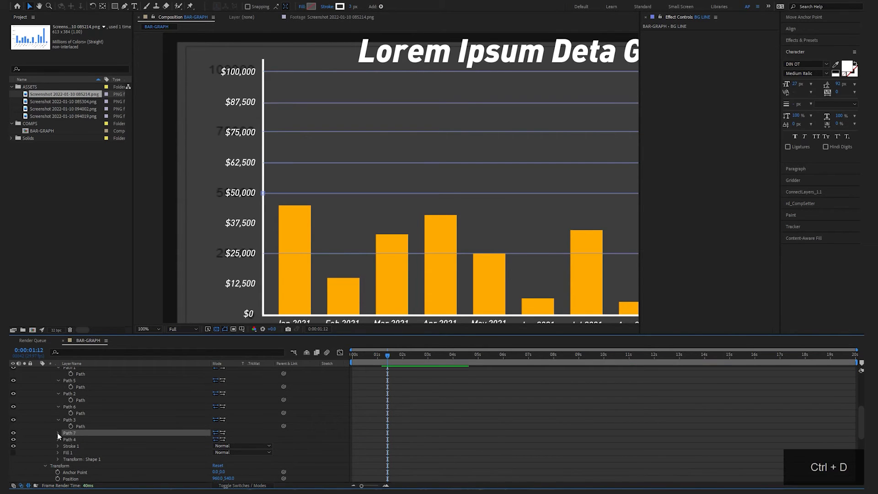
click(58, 433)
click(81, 440)
key(shift+Down)
key(shift+Down)
key(shift+Down)
key(shift+Down)
key(shift+Down)
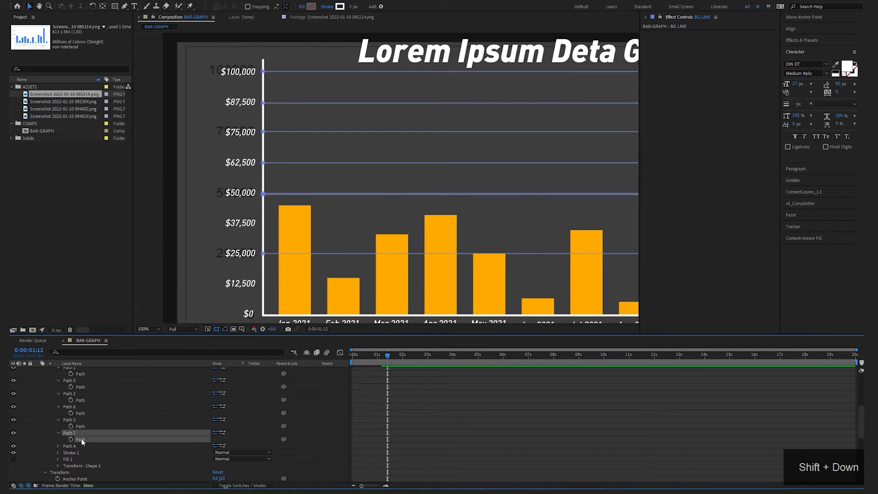
key(shift+Down)
key(Down)
key(Down)
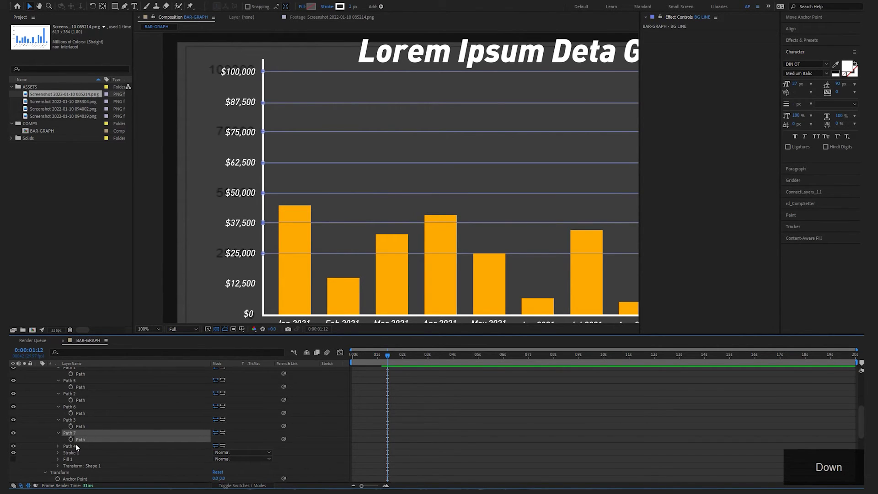
Duplicate the $25,000 gridline path, move the copy down level with $12,500, then collapse and deselect the BG LINE layer
click(57, 446)
click(81, 451)
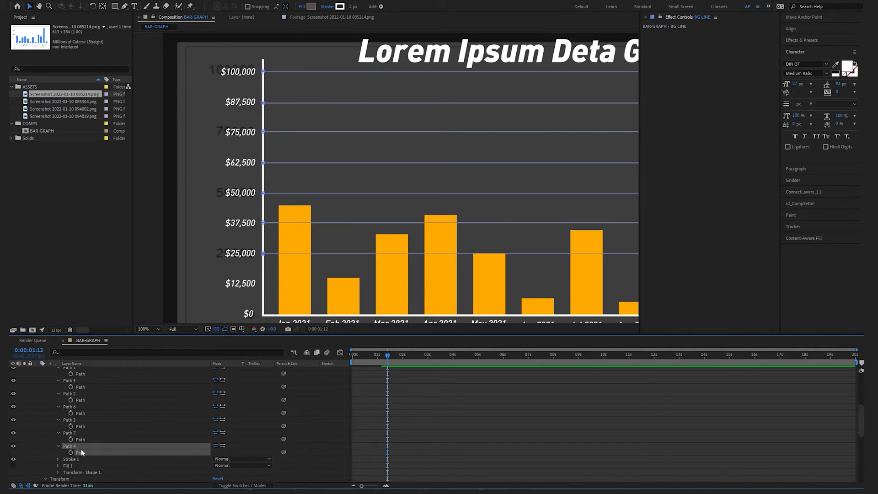
key(ctrl+d)
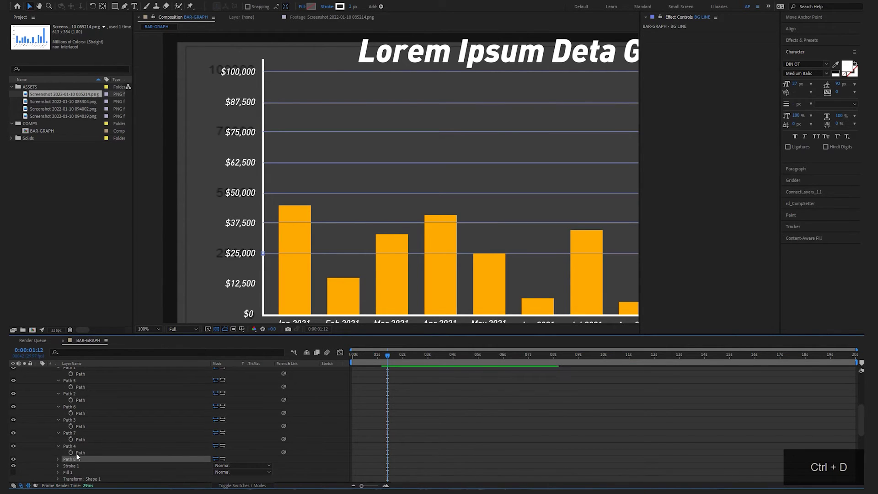
click(58, 459)
click(80, 466)
key(v)
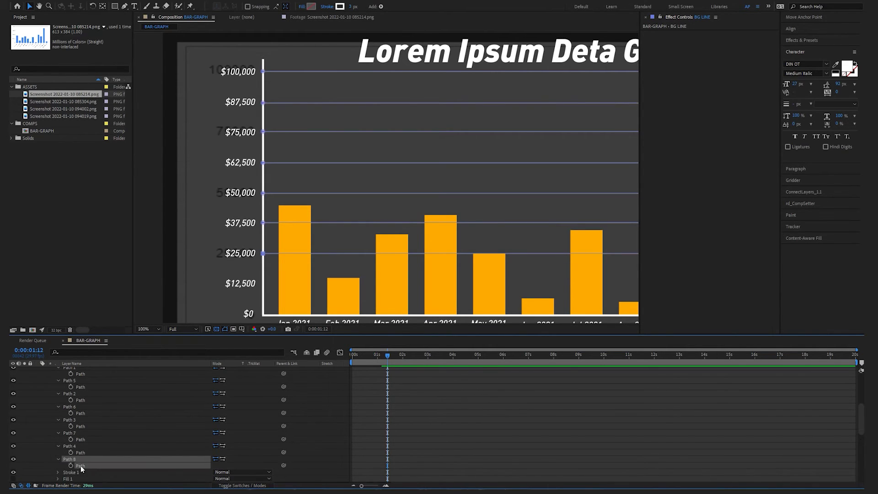
key(Down)
key(shift+Down)
key(shift+Down)
key(shift+Down)
key(shift+Down)
key(shift+Down)
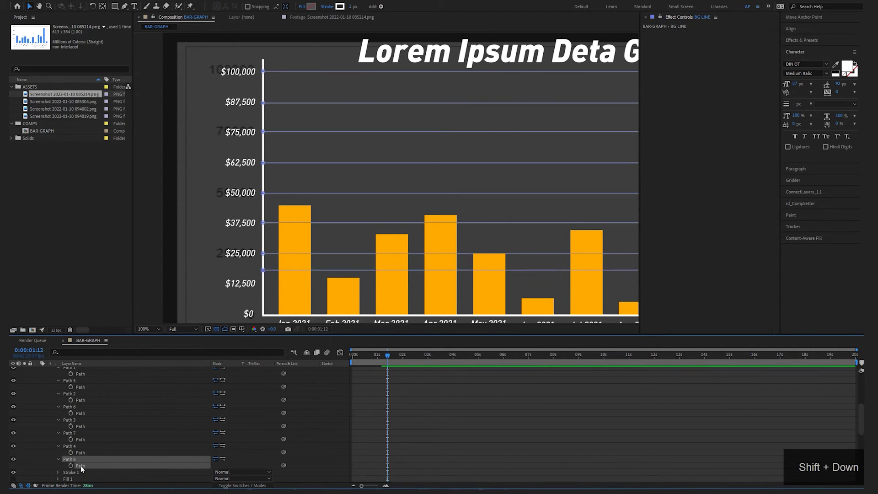
key(shift+Down)
key(shift+Down)
key(shift+Up)
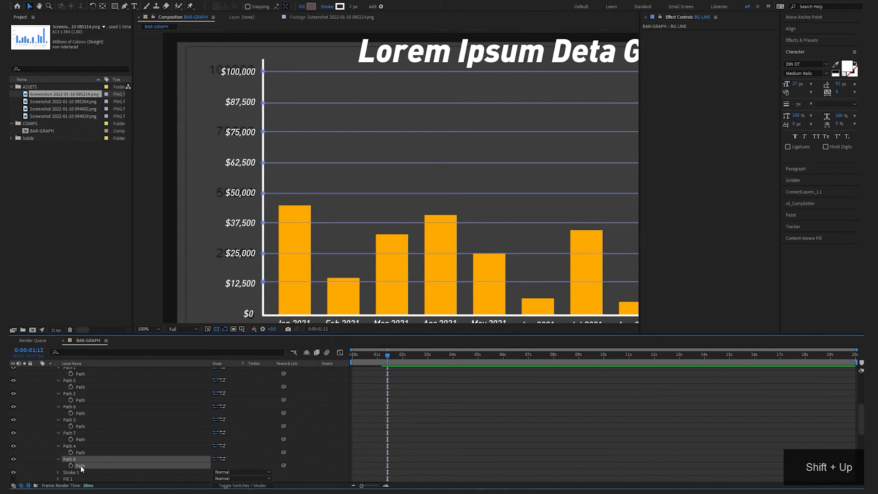
key(Down)
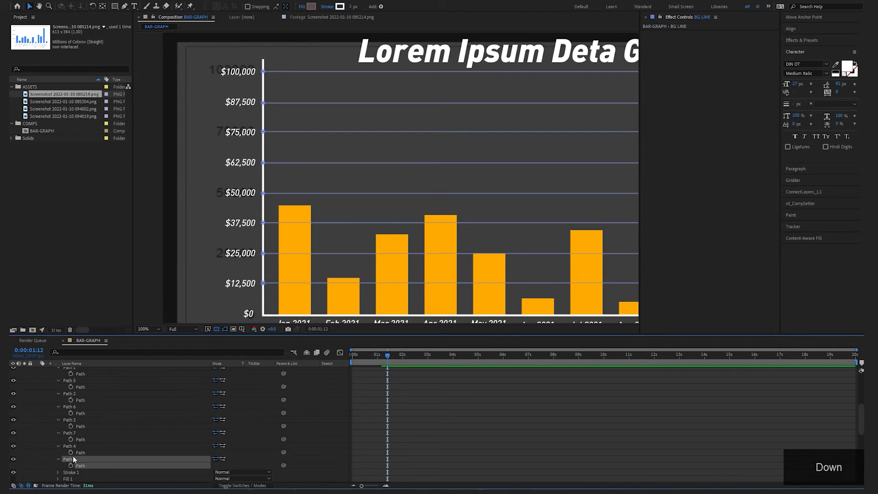
scroll(76, 453, up, 2)
click(39, 393)
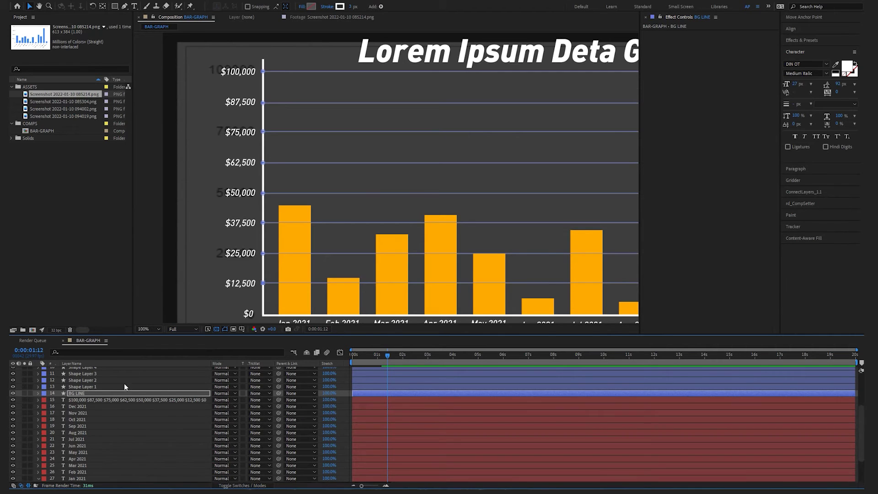
click(465, 213)
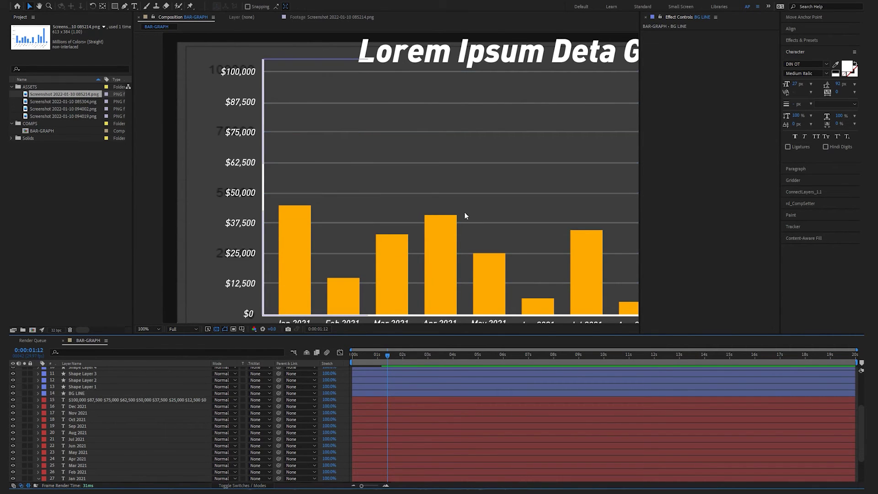
Collapse the Opacity properties of the title layer and the reference screenshot layer
scroll(465, 212, down, 1)
drag(516, 192, 412, 189)
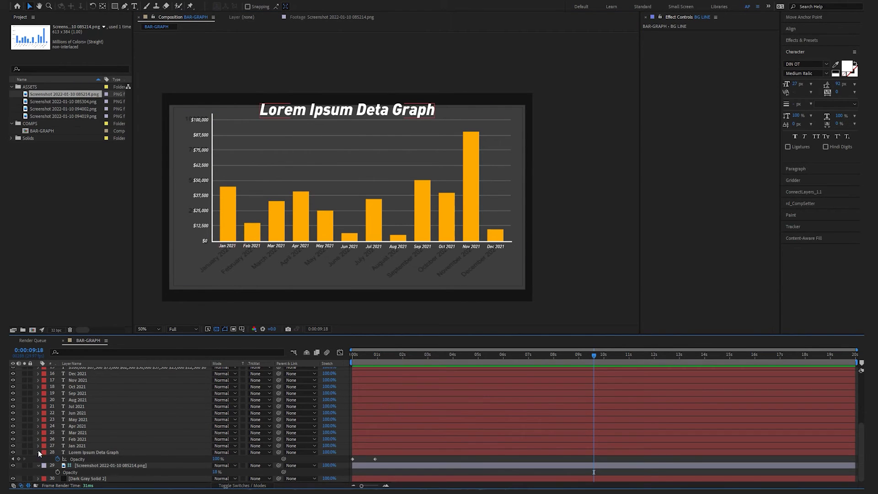
click(39, 452)
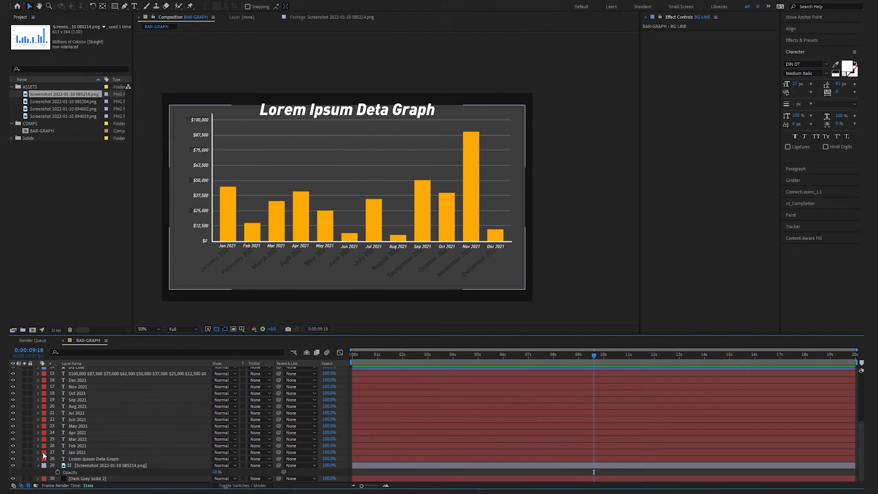
click(38, 465)
Add a null object above the AXIS layer and set its label colour to Orange
scroll(97, 391, up, 5)
click(64, 370)
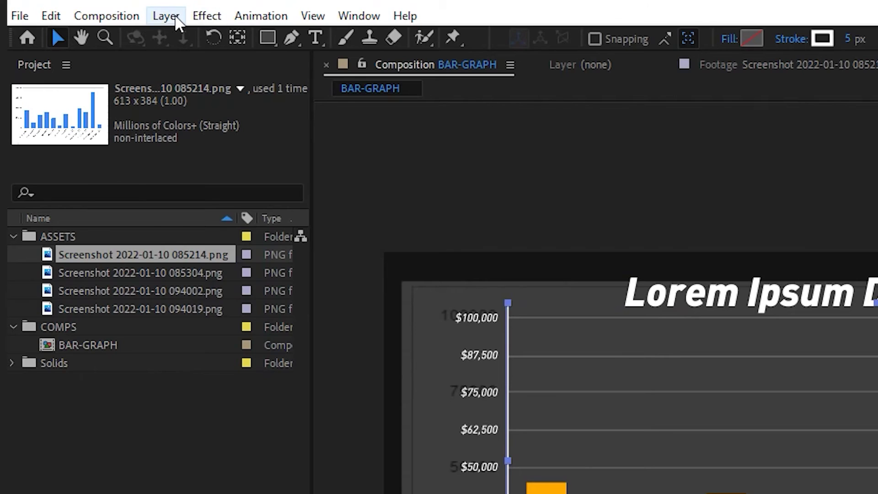
click(169, 14)
mouse_move(210, 37)
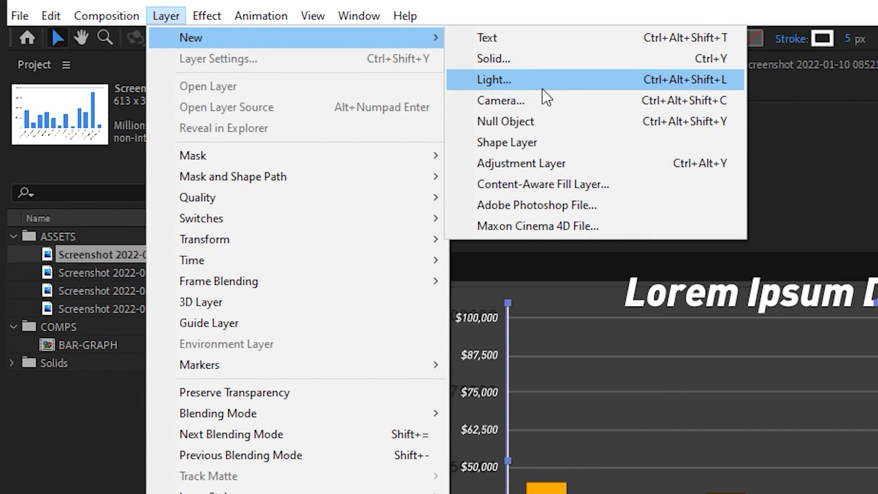
click(530, 120)
click(107, 448)
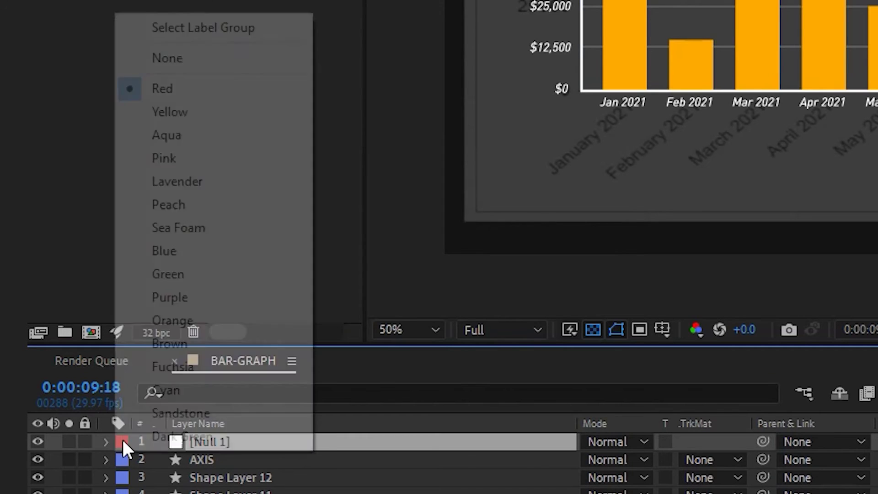
click(193, 321)
Parent every layer from AXIS down to the reference screenshot to Null 1, leaving out the dark gray solid
click(222, 458)
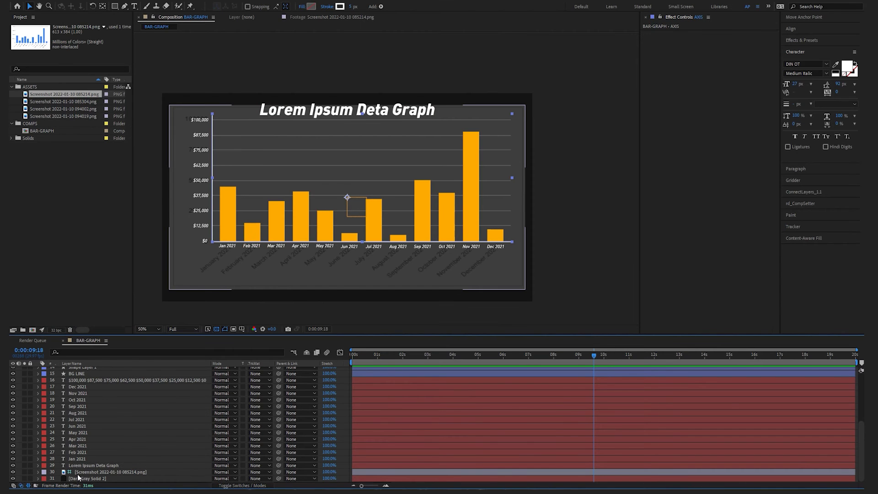
key(ctrl+a)
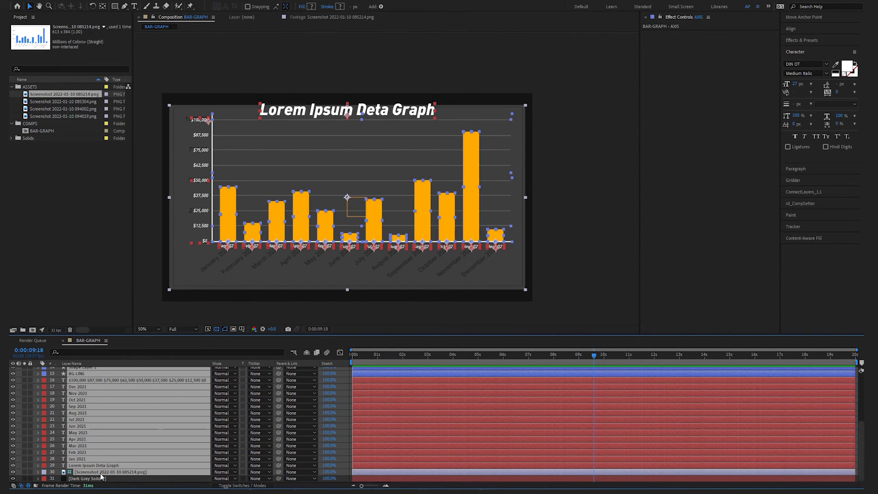
scroll(101, 478, up, 5)
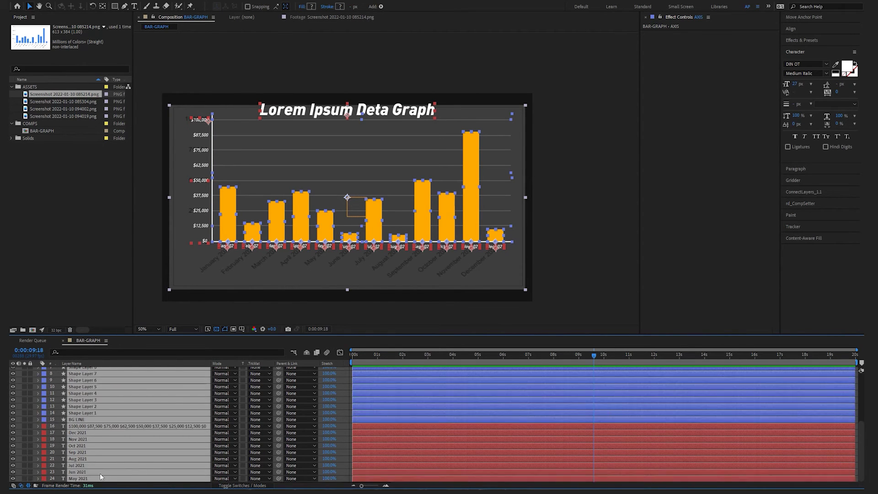
drag(278, 376, 84, 369)
Select only Null 1 and hide the reference screenshot layer
click(83, 368)
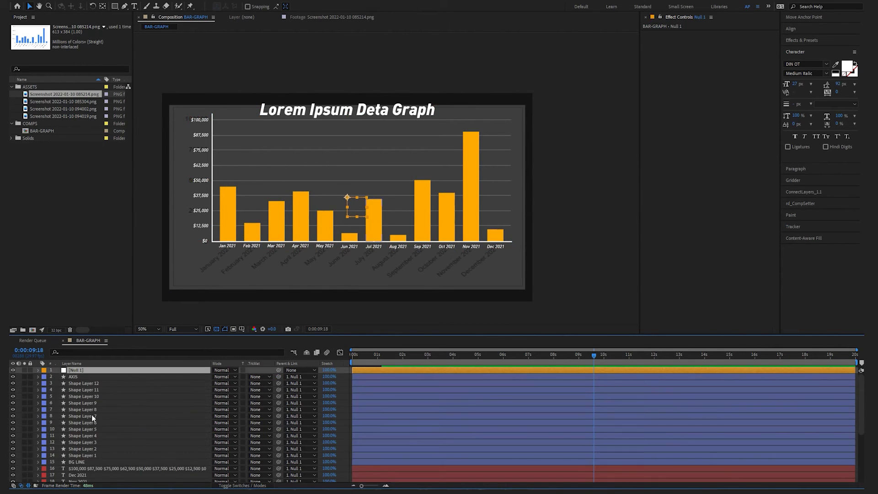
scroll(91, 415, down, 5)
click(12, 472)
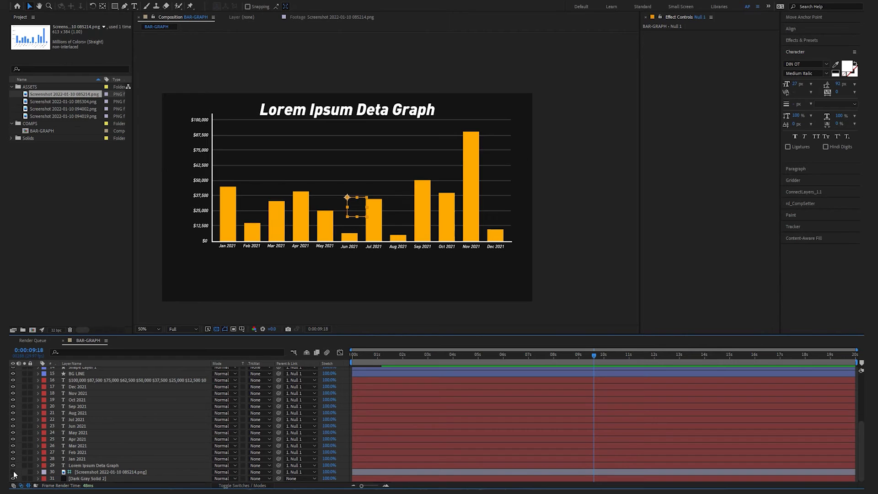
Move the null to shift the graph down and slightly left in the frame, and raise the title, centred above the chart
drag(355, 206, 353, 225)
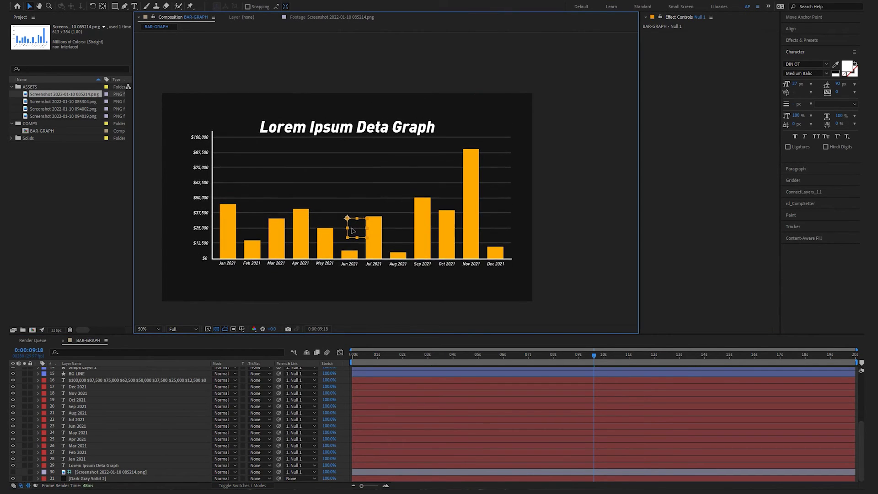
key(Down)
key(Down)
key(Down)
key(Down)
drag(351, 231, 356, 226)
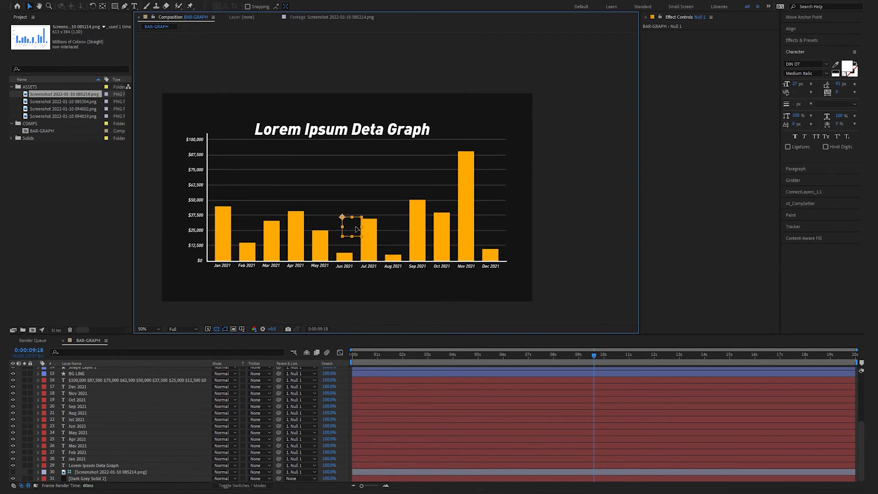
key(shift+Down)
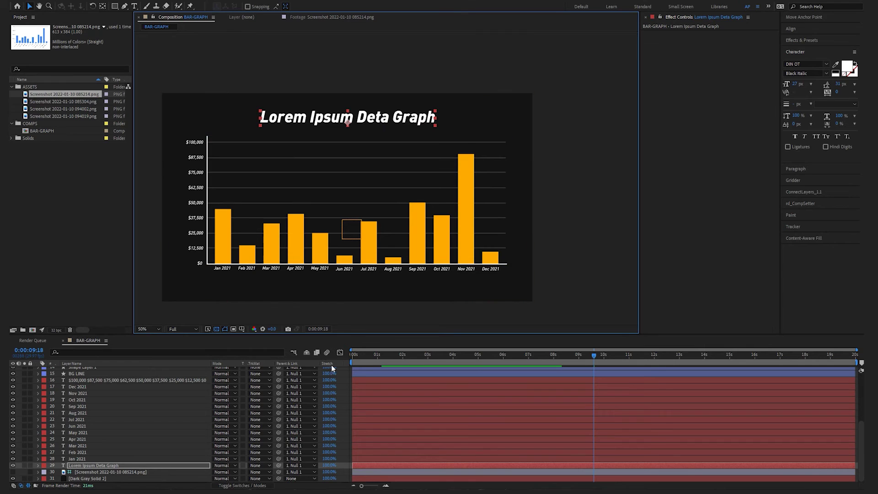
Play the graph animation and bring the playhead back to the start of the composition
drag(368, 356, 333, 356)
key(space)
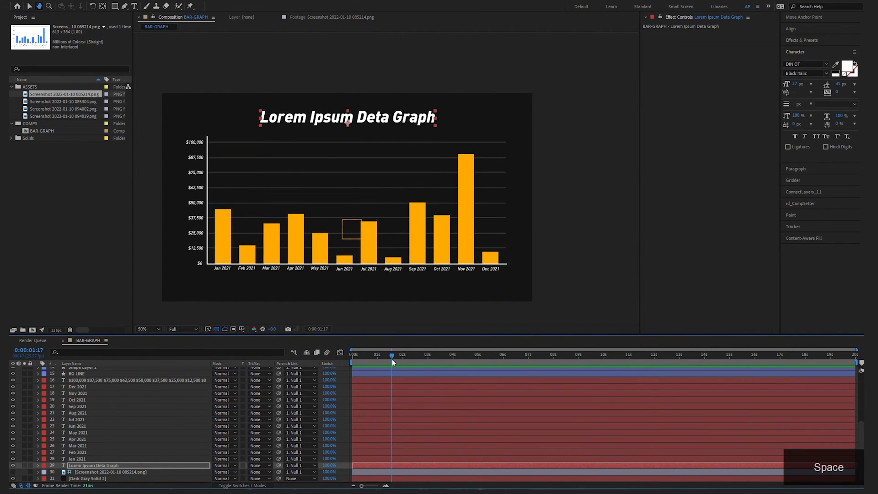
drag(392, 358, 348, 360)
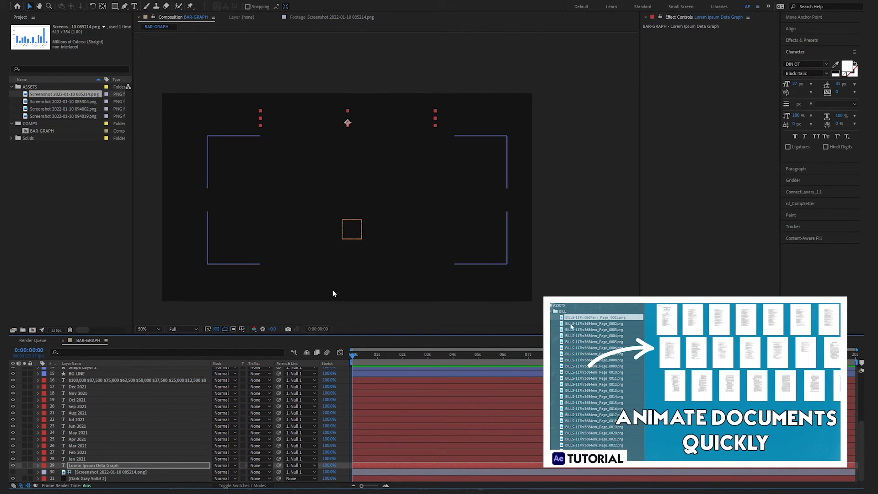
Select the January bar layer and go to the composition's last frame to check its end time
scroll(69, 400, up, 3)
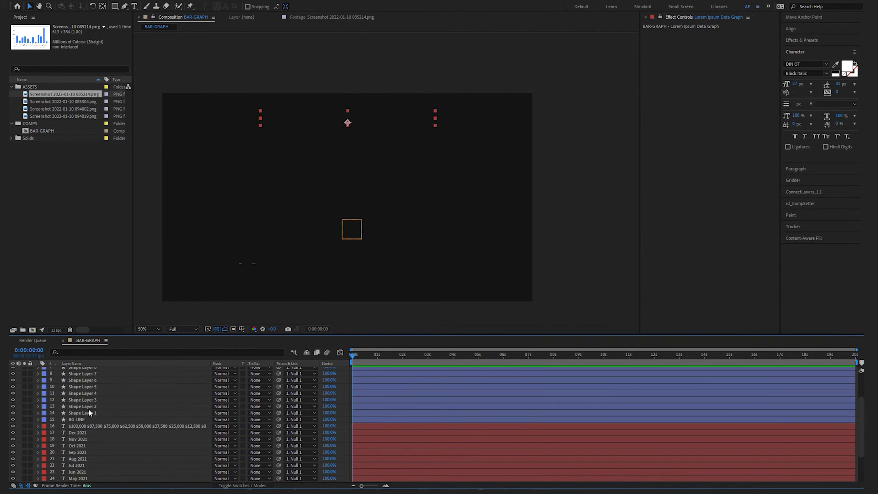
click(102, 413)
drag(396, 358, 438, 359)
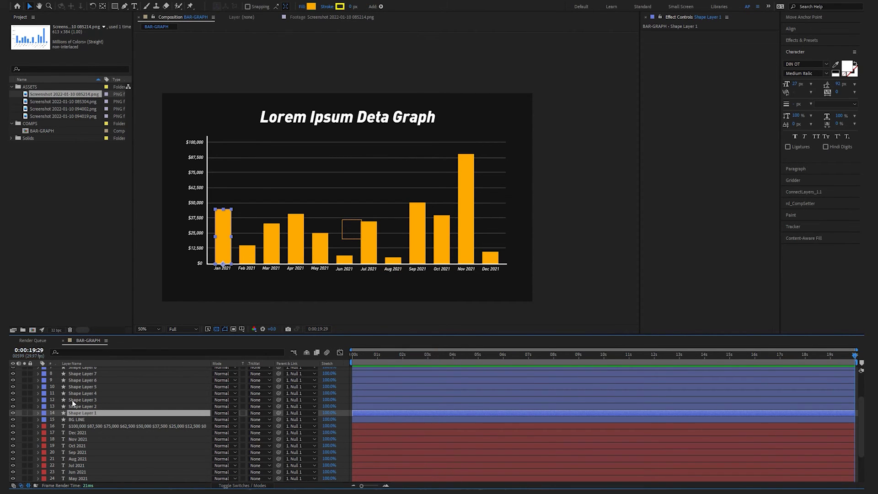
Stagger Shape Layer 1 through Shape Layer 12, starting with Shape Layer 1, using Sequence Layers with an overlap duration of 0:00:19:28
scroll(86, 426, up, 3)
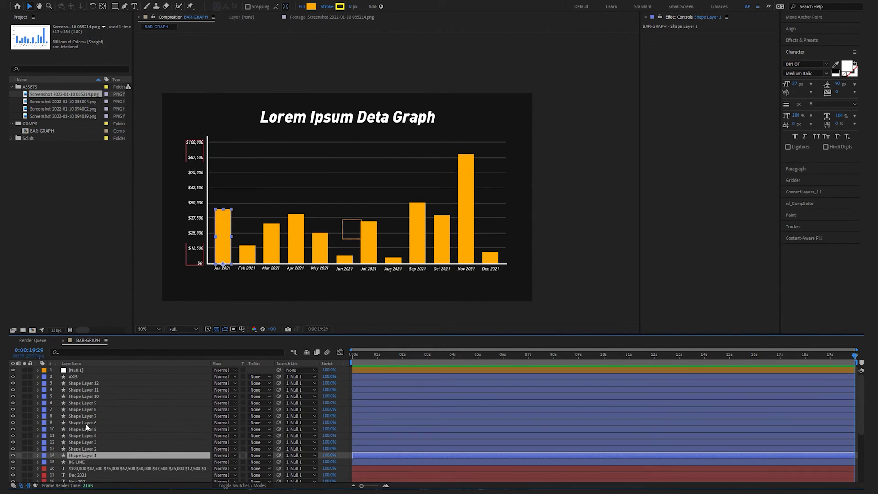
click(88, 460)
click(95, 455)
shift+click(96, 383)
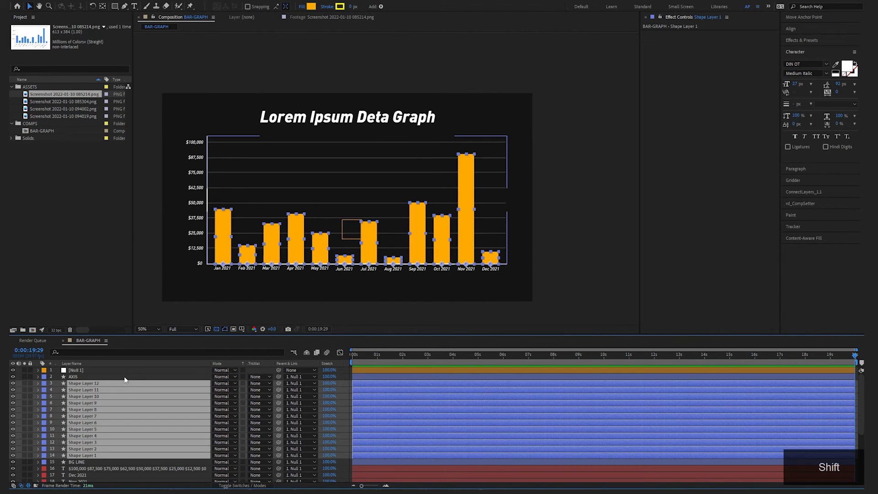
click(108, 1)
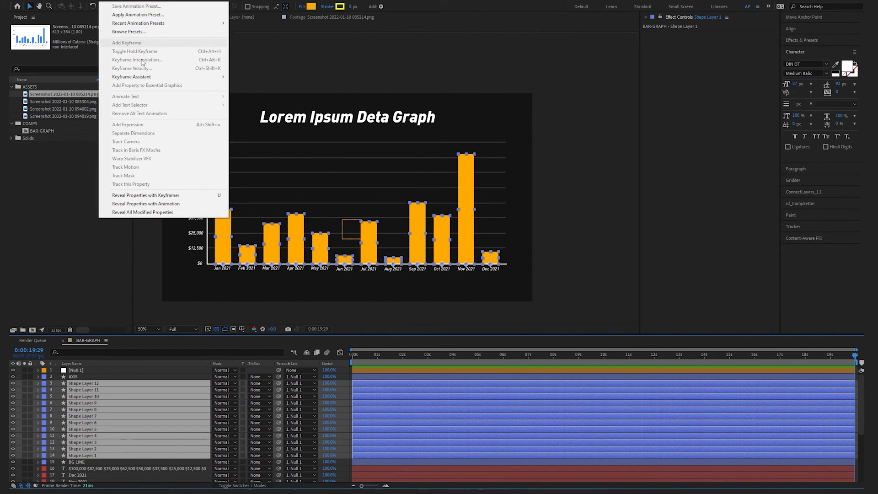
mouse_move(144, 77)
click(259, 145)
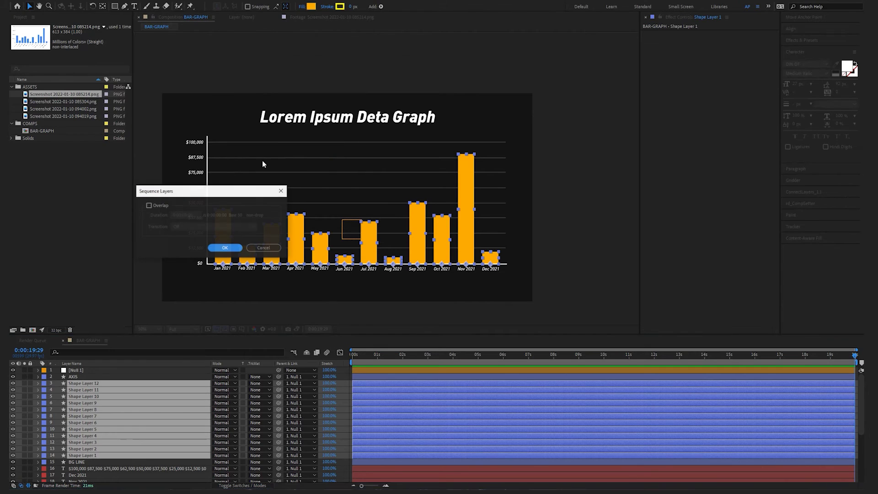
click(155, 206)
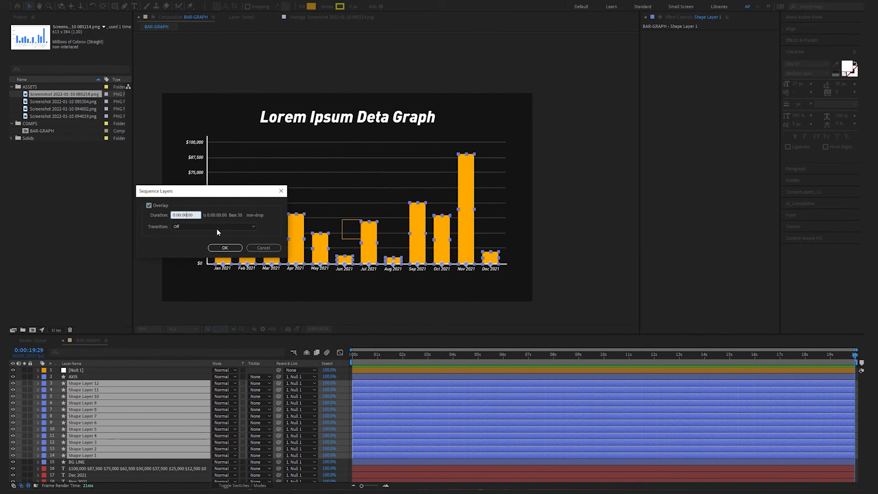
key(BackSpace)
text(19)
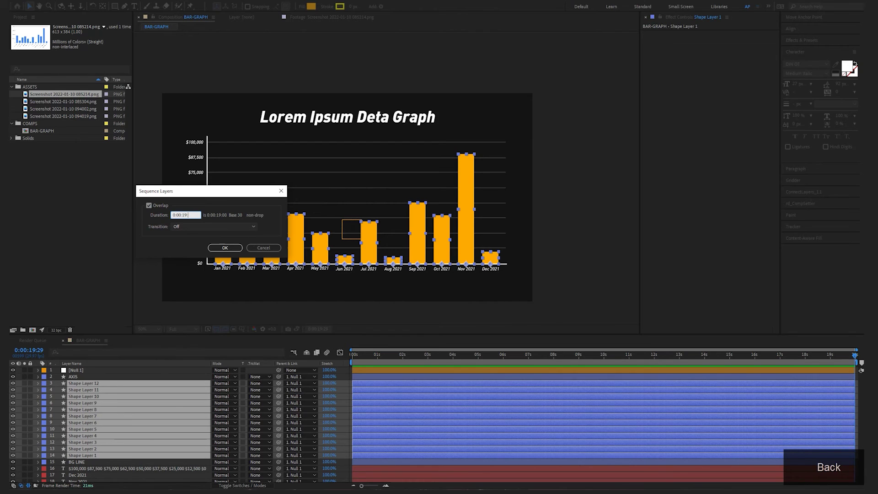
click(228, 248)
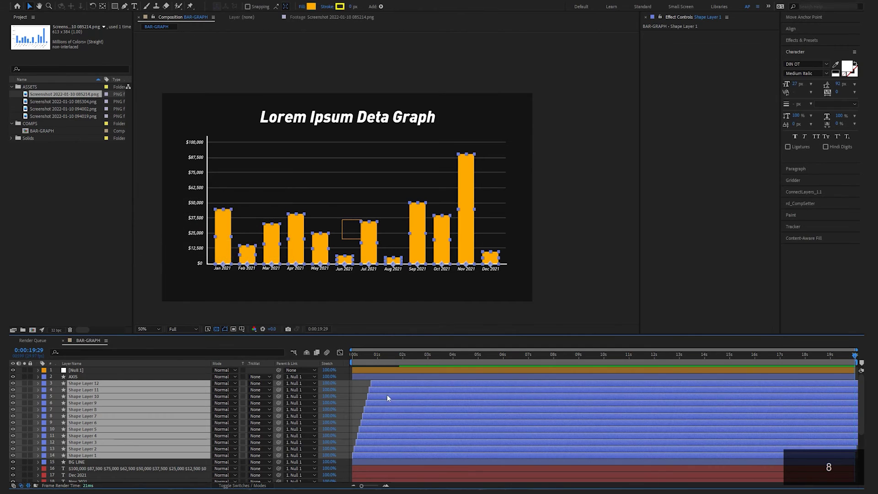
Play the composition from the start to check how the bars grow one after another
key(Home)
key(space)
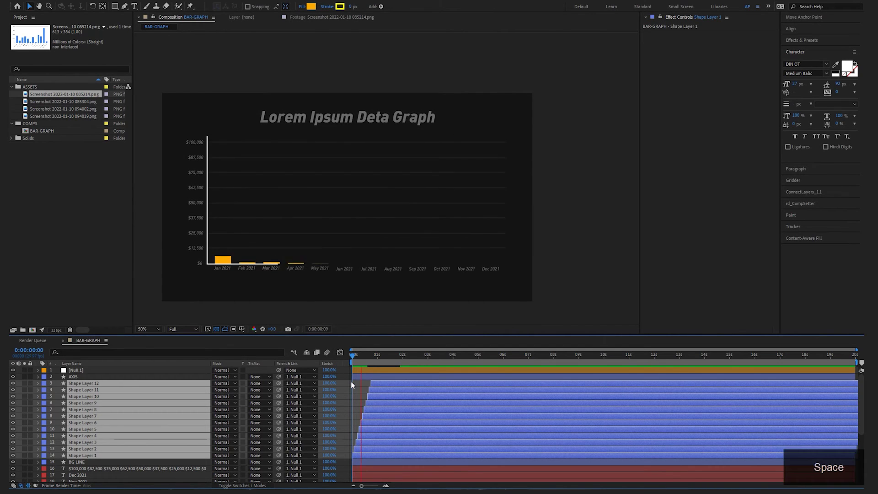
key(space)
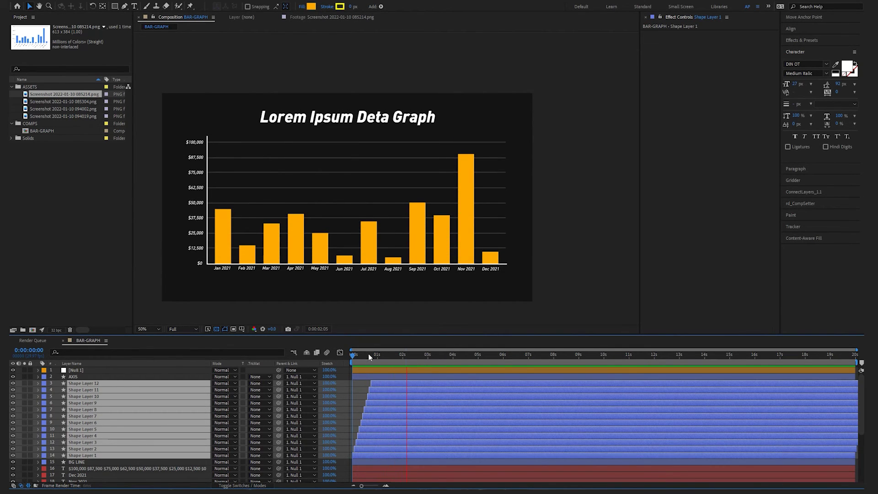
key(space)
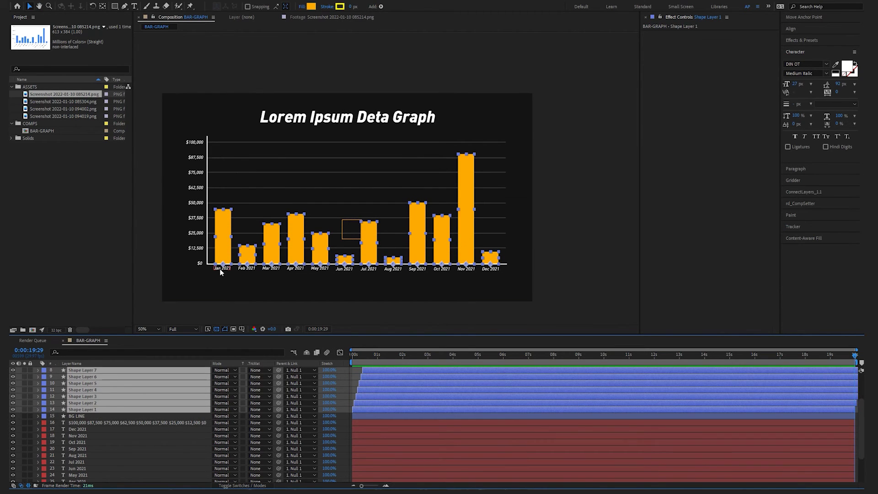
Stagger the month labels from Jan 2021 to Dec 2021 using Sequence Layers with the same 0:00:19:28 overlap
scroll(119, 462, down, 3)
click(79, 458)
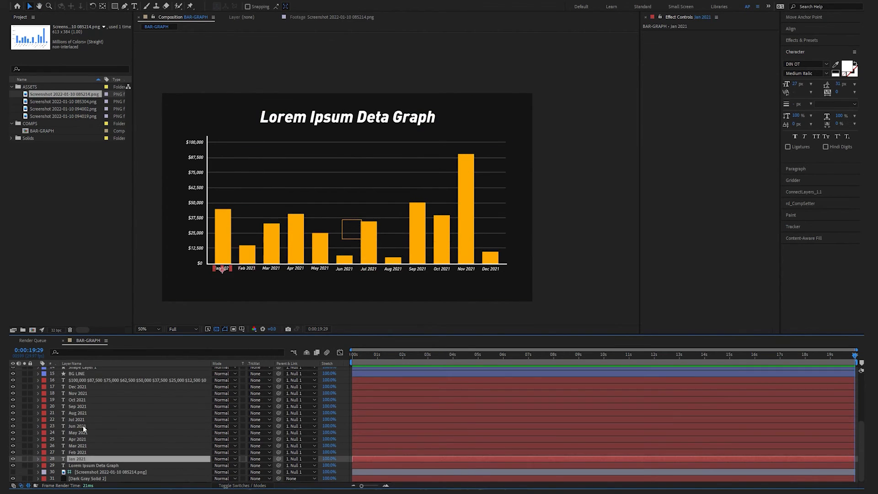
shift+click(78, 387)
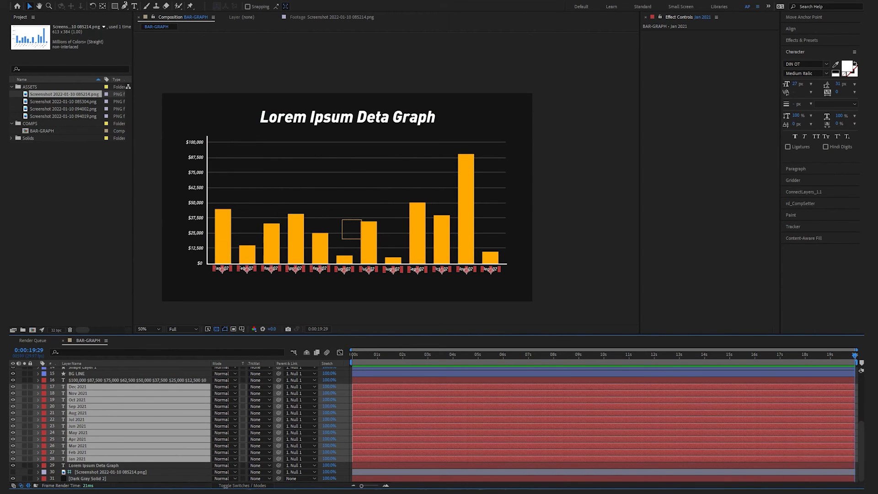
click(122, 1)
mouse_move(183, 77)
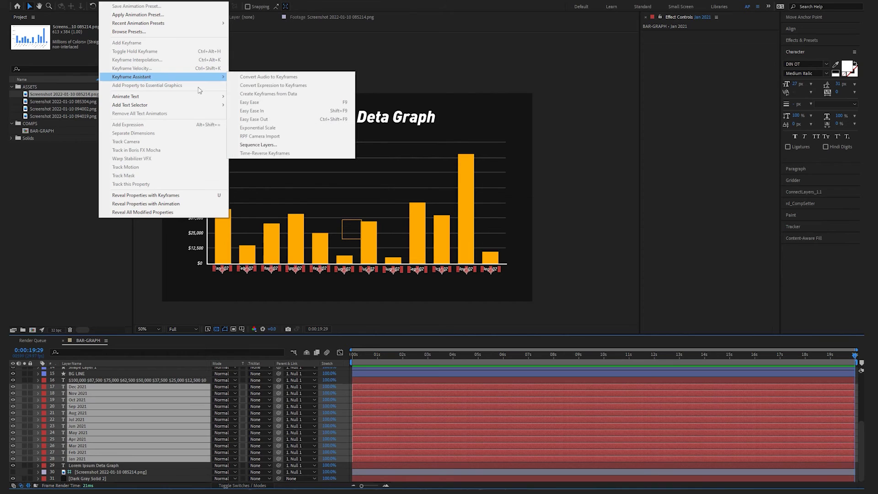
click(271, 145)
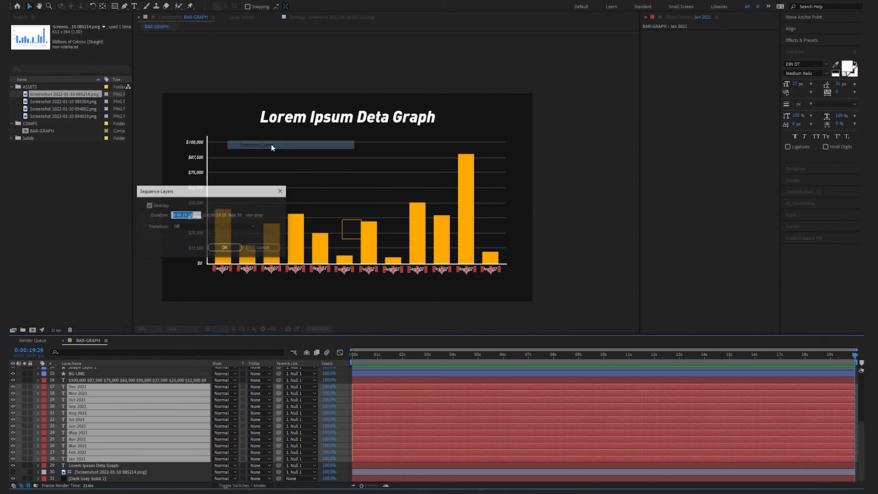
click(221, 249)
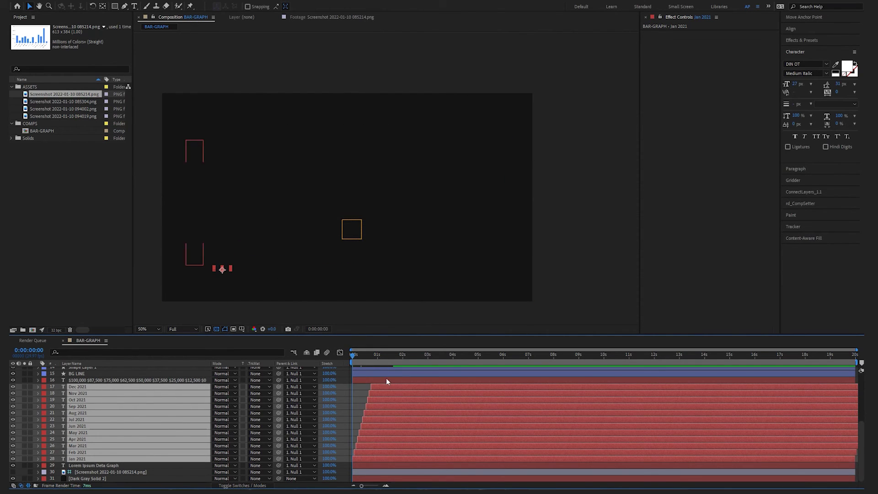
Play the animation with the staggered month labels and examine their start times on an enlarged timeline
key(space)
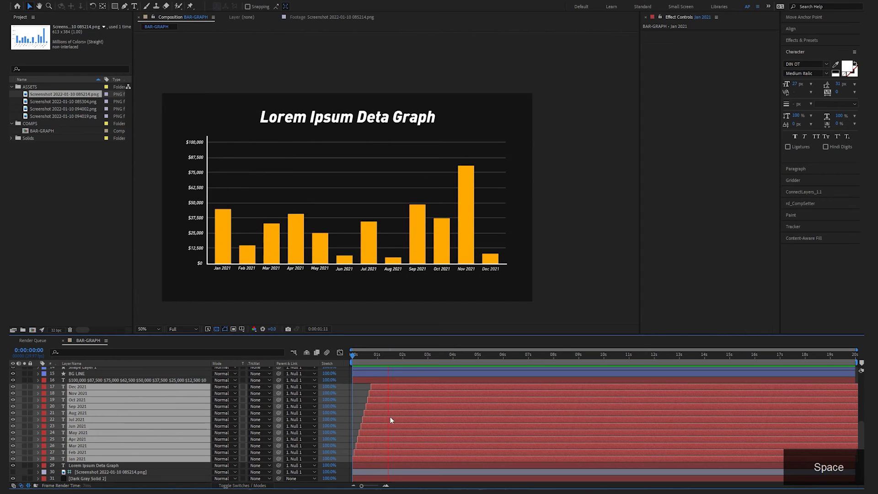
key(equal)
key(equal)
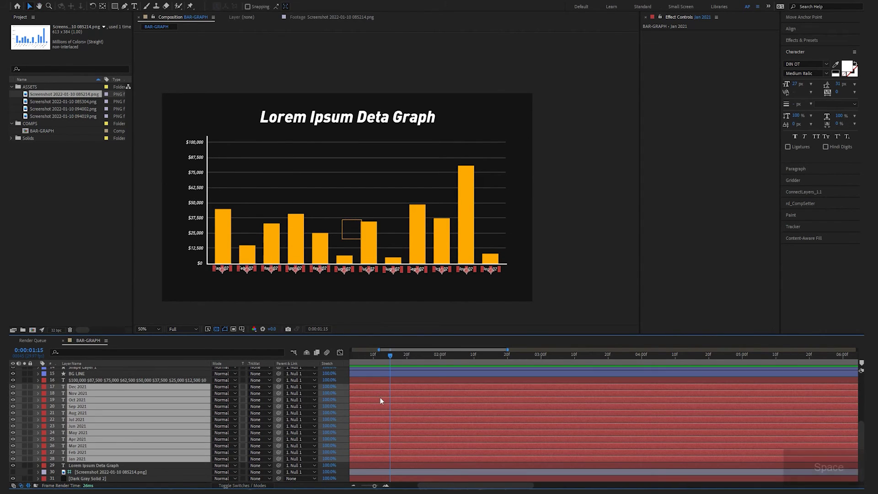
drag(447, 486, 422, 486)
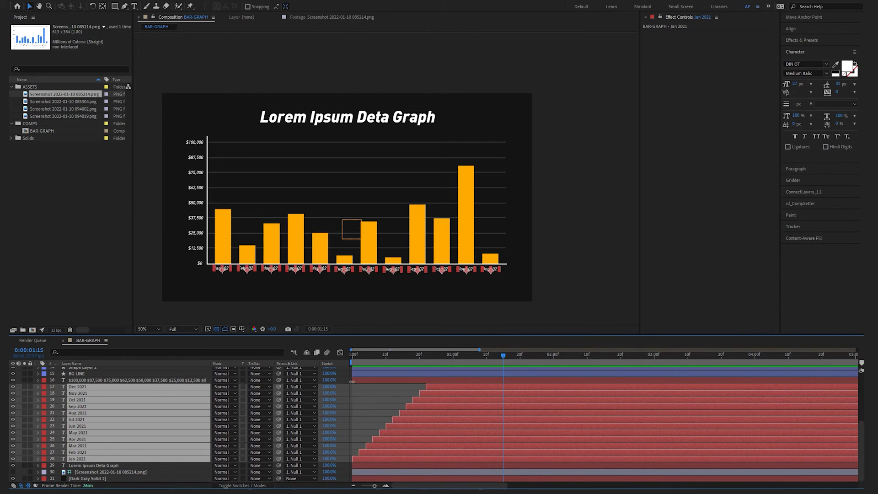
Shift the staggered month label layers about 4 frames later on the timeline and play the animation from the start
drag(350, 360, 374, 364)
drag(397, 440, 410, 439)
drag(373, 359, 316, 356)
key(space)
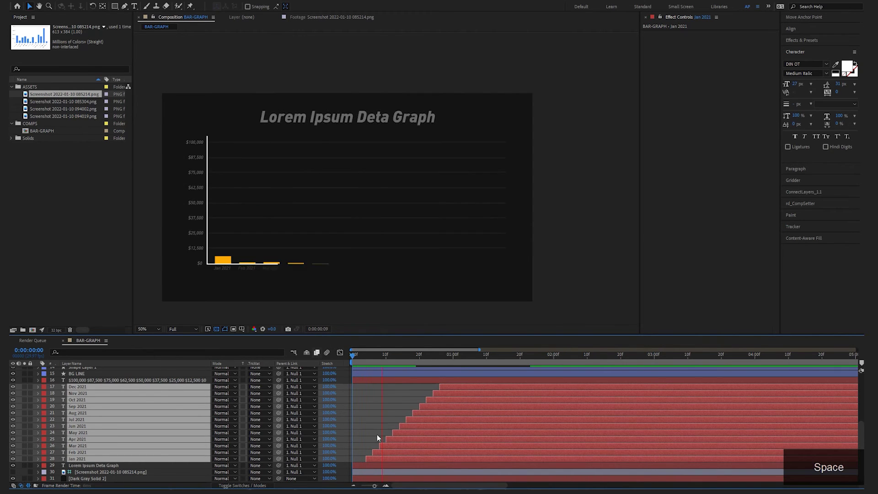
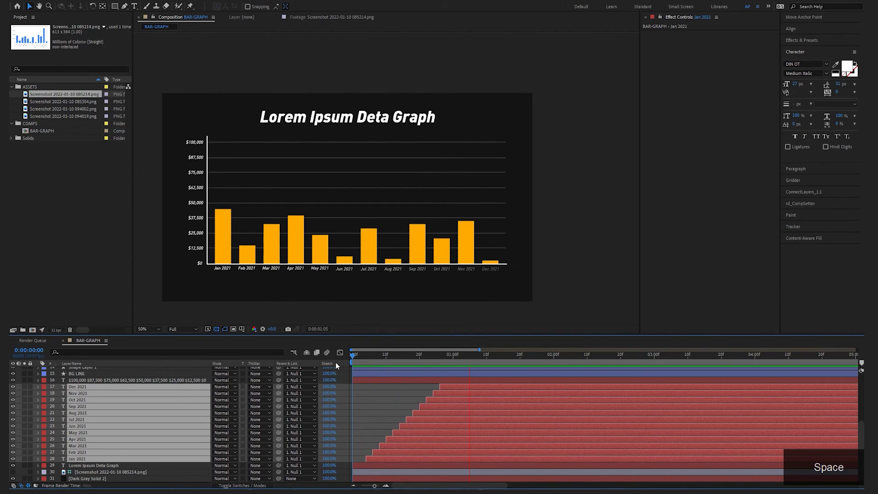
Raise the incoming influence of the AXIS layer's last End keyframe to about 63.73% in the speed graph, and play the result
click(87, 375)
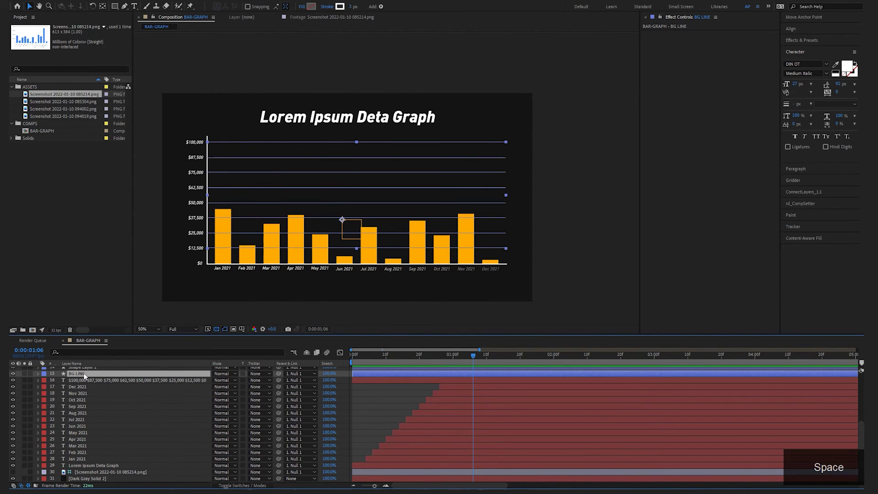
scroll(201, 414, up, 5)
click(98, 378)
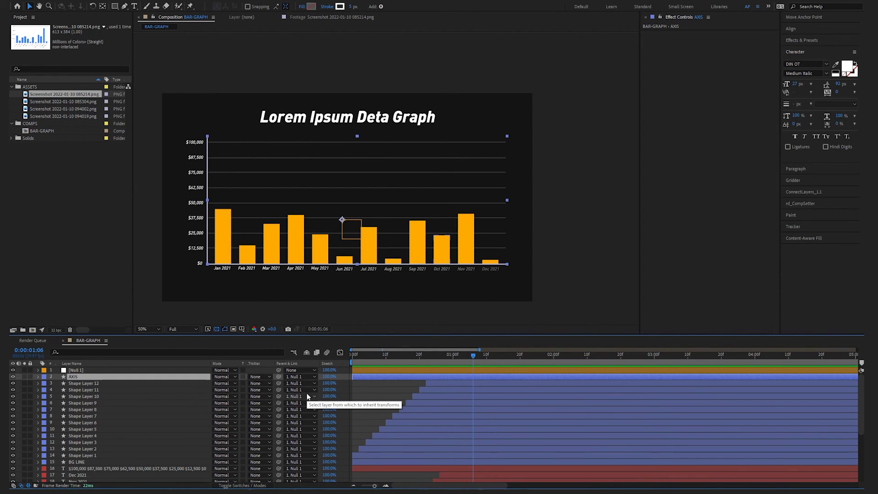
key(u)
drag(424, 384, 440, 385)
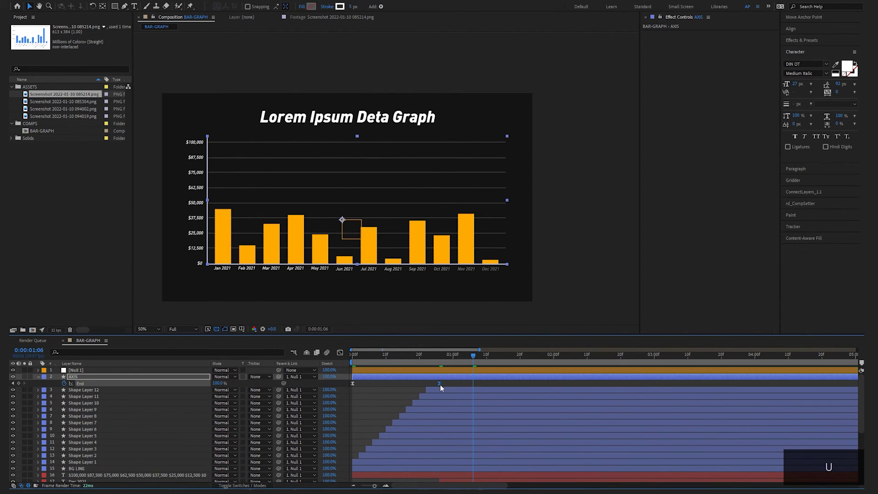
click(340, 353)
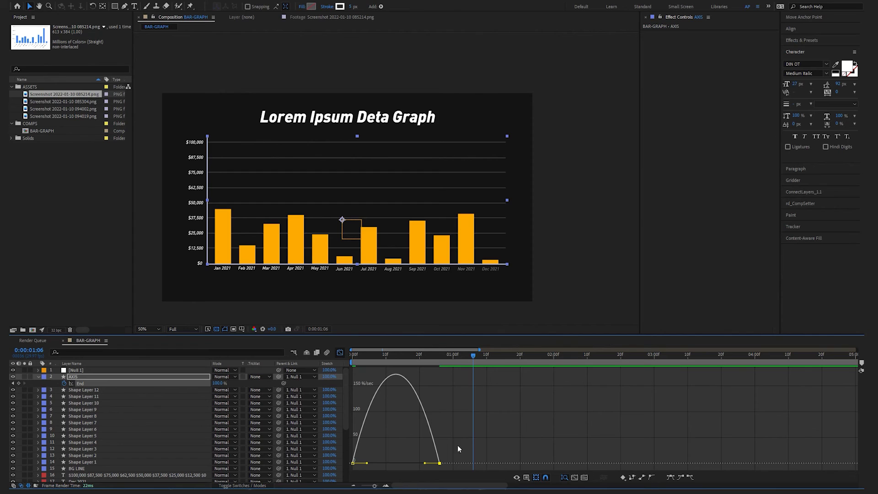
drag(464, 441, 412, 464)
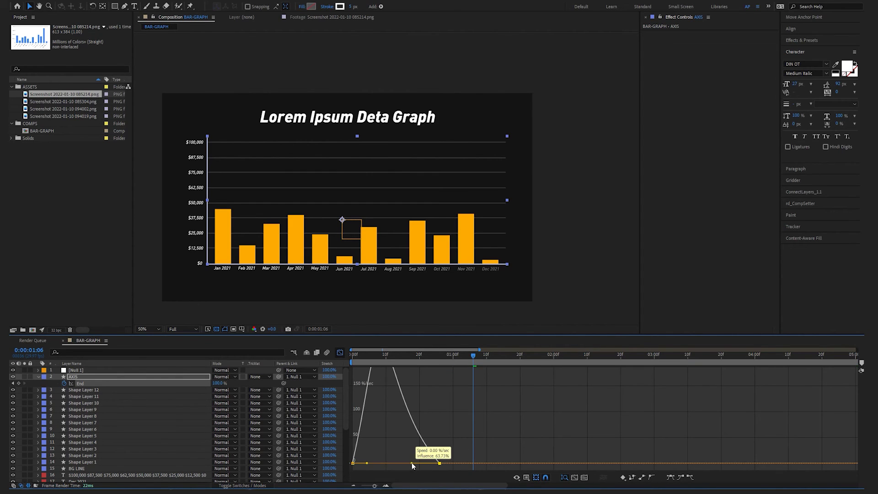
click(340, 352)
drag(411, 357, 313, 376)
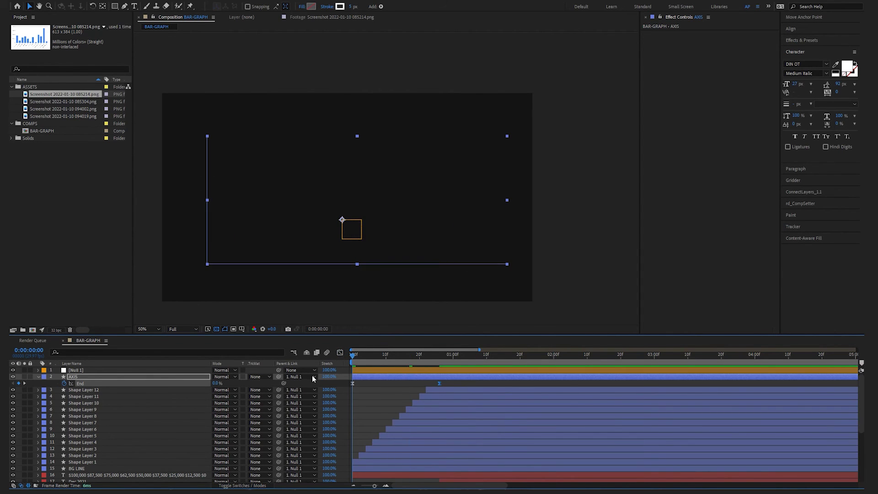
key(space)
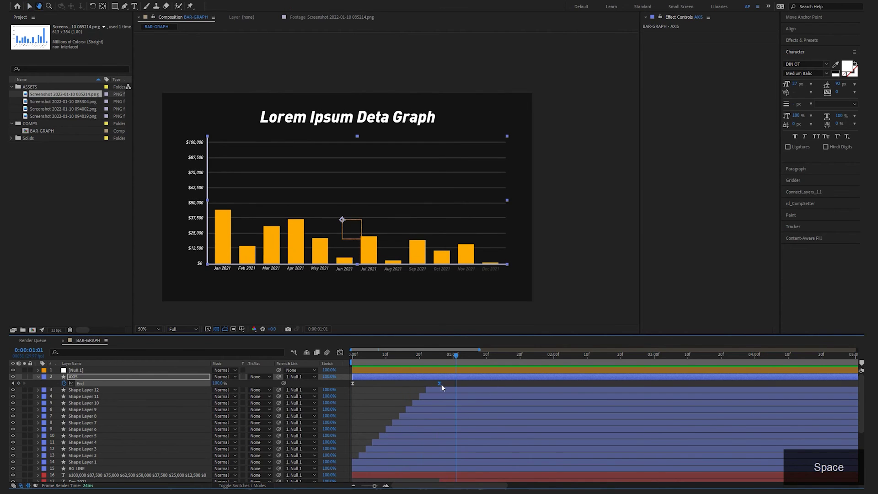
Move the AXIS layer's last End keyframe to about 0:00:01:17 and replay the animation from the start
drag(440, 384, 473, 360)
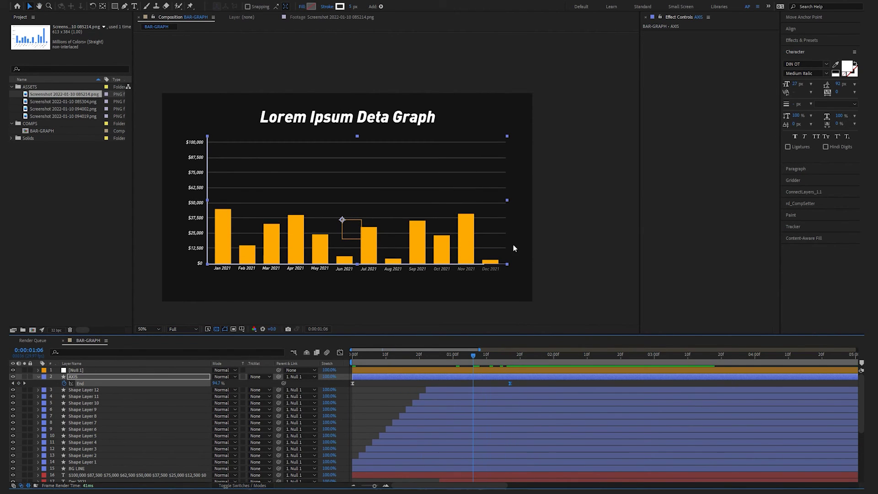
key(Home)
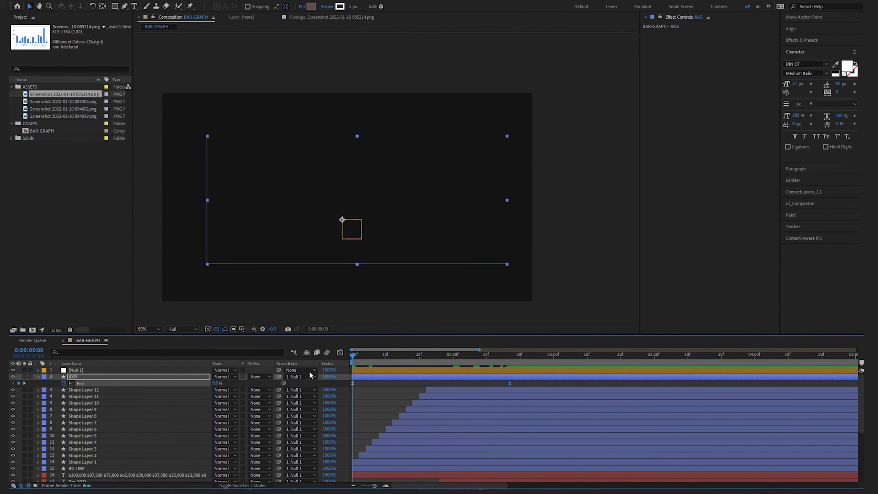
key(space)
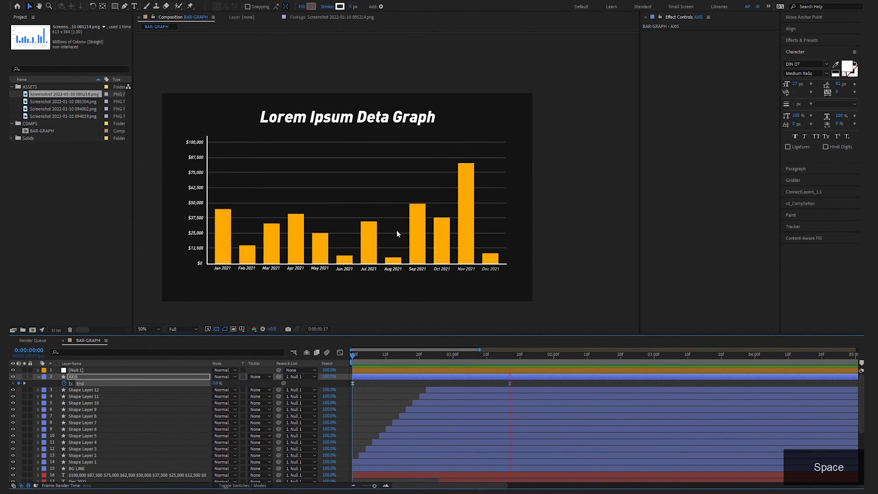
key(space)
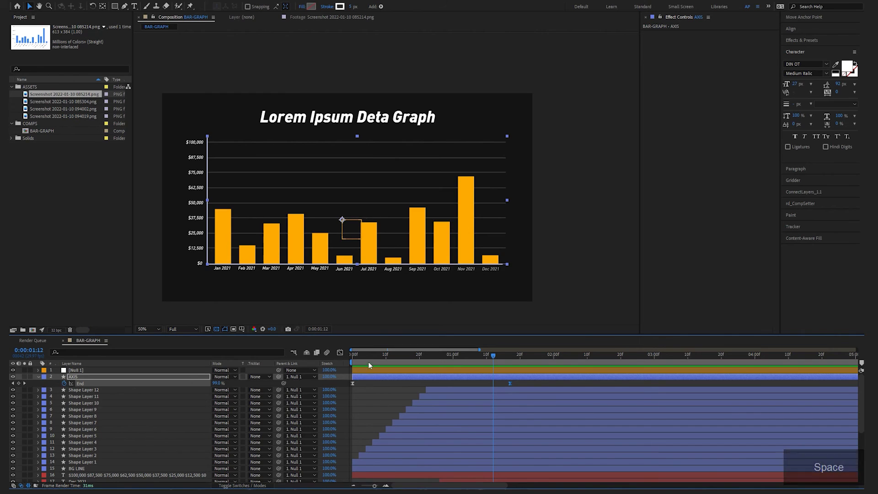
key(Home)
key(space)
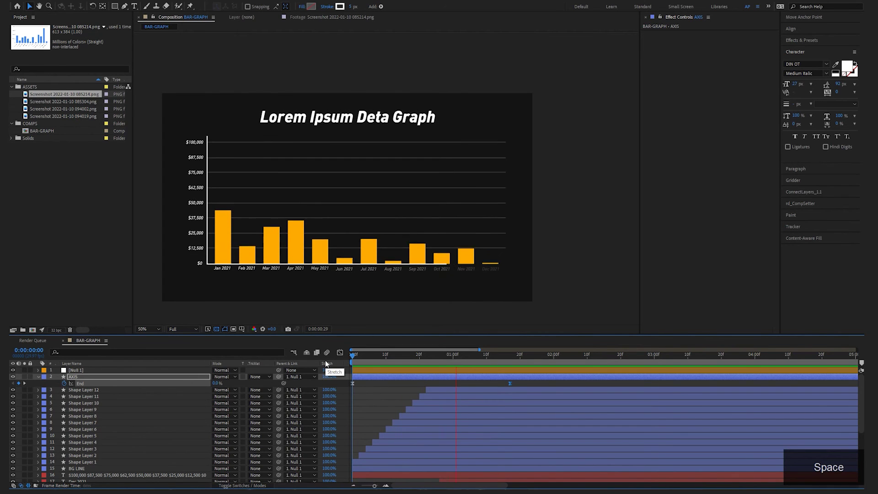
key(space)
key(space)
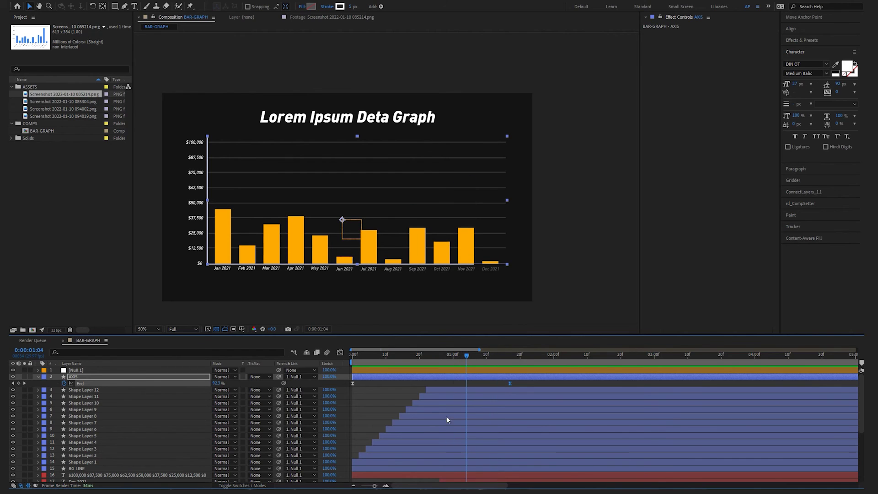
Delay the dollar value labels layer to start at about 0:00:00:29, check the playback and save the project
scroll(411, 448, down, 5)
click(84, 379)
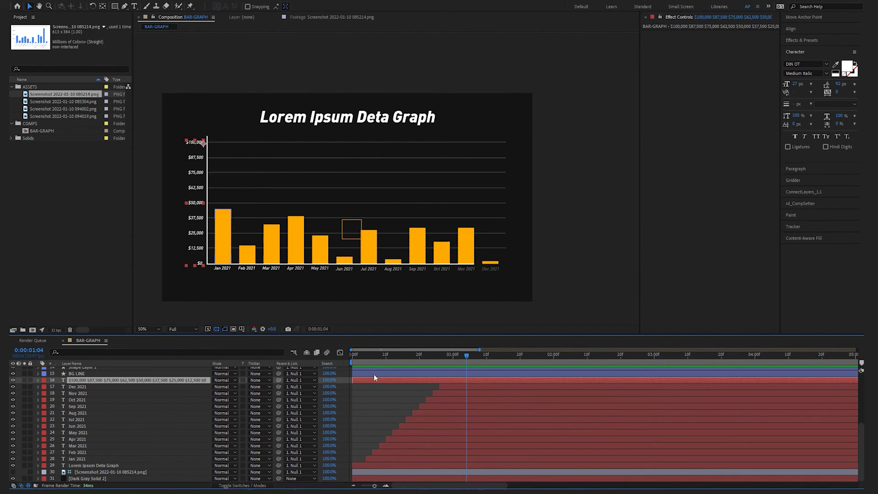
drag(380, 380, 469, 379)
key(space)
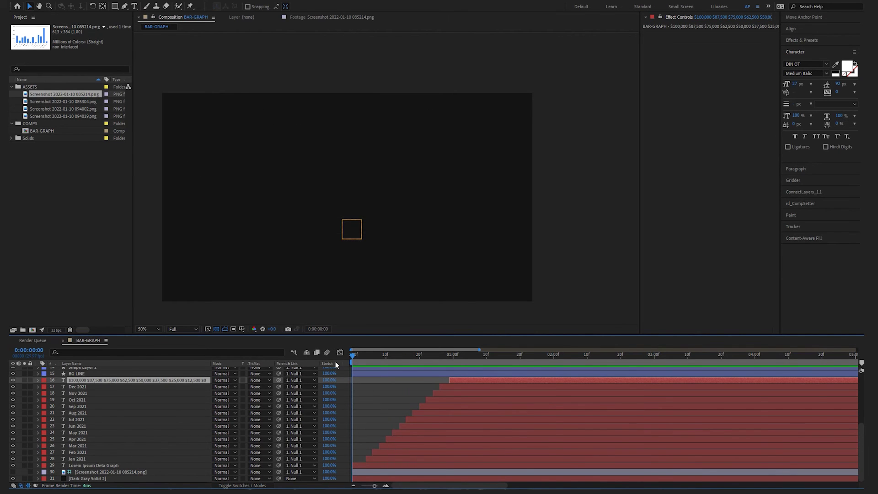
key(space)
key(ctrl+s)
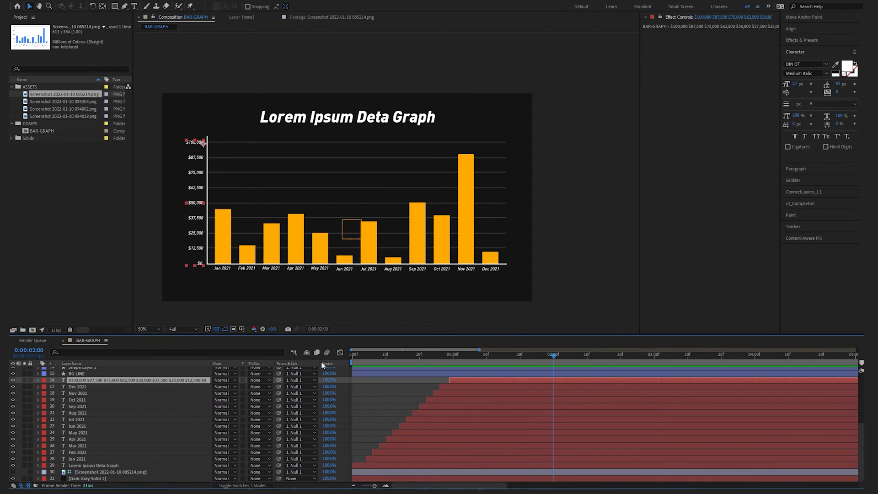
Preview Screenshot 2022-01-10 085304.png and place it in the BAR-GRAPH composition above all other layers
click(60, 103)
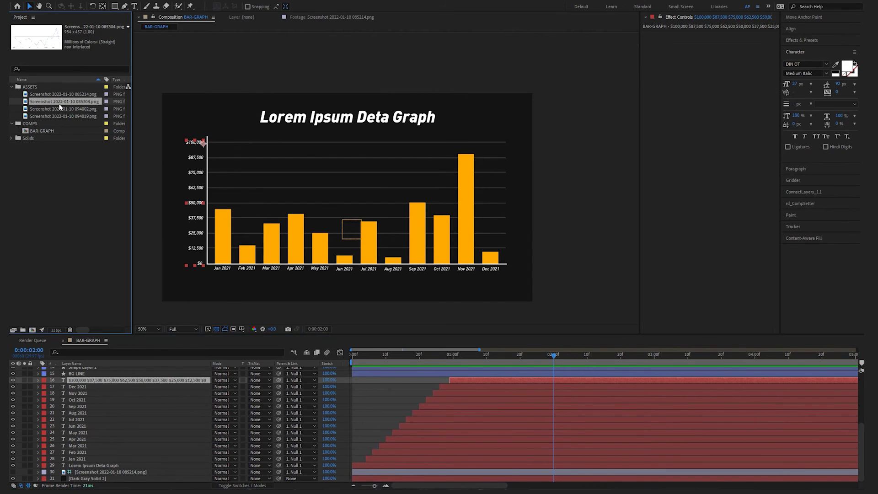
double_click(25, 103)
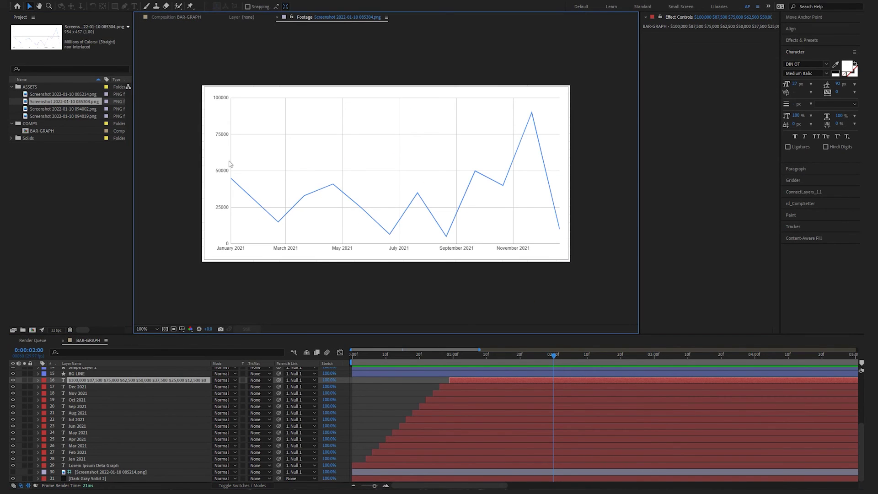
click(506, 356)
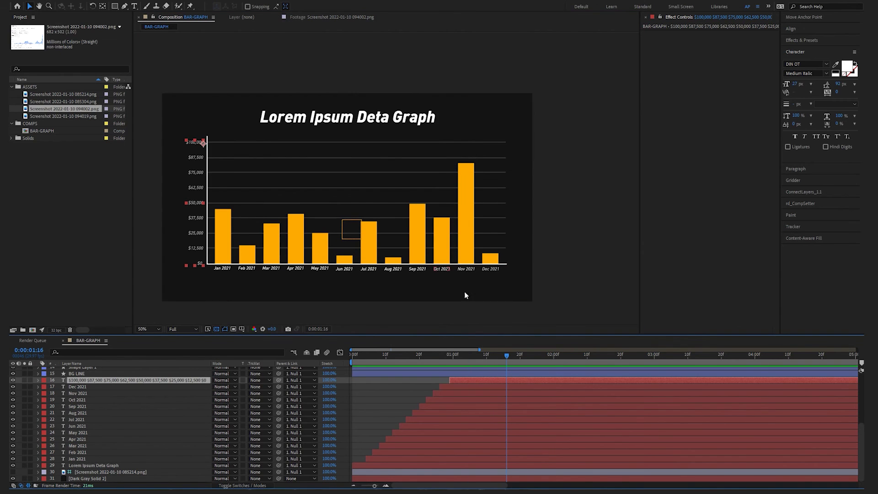
click(49, 109)
click(51, 102)
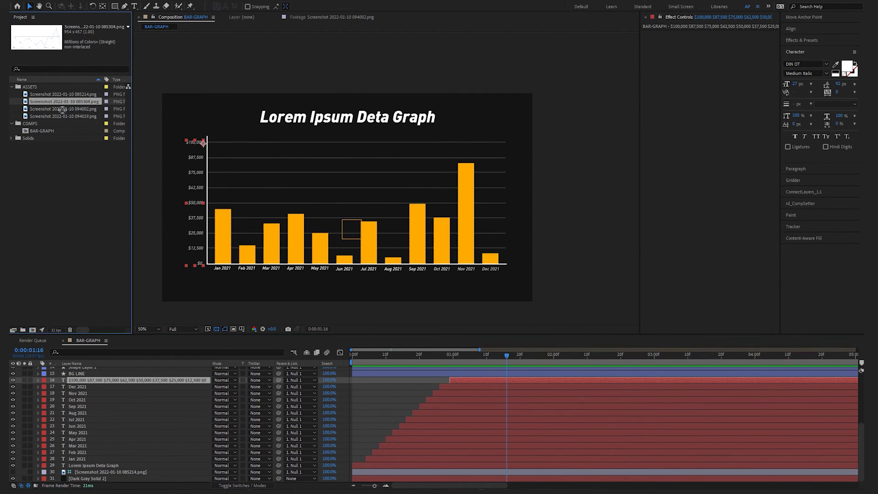
drag(62, 109, 343, 203)
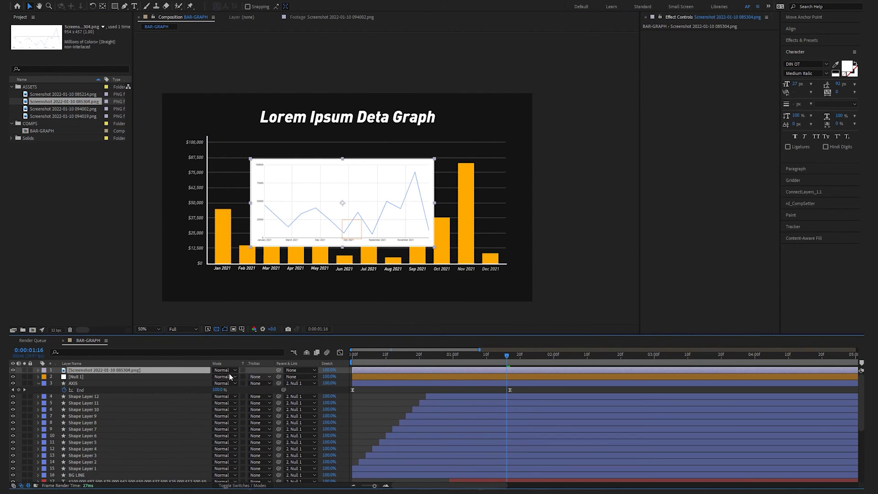
Lower the line chart screenshot's opacity to 65%, and scale and position it to match the bar graph's axes
key(t)
drag(219, 378, 203, 378)
key(v)
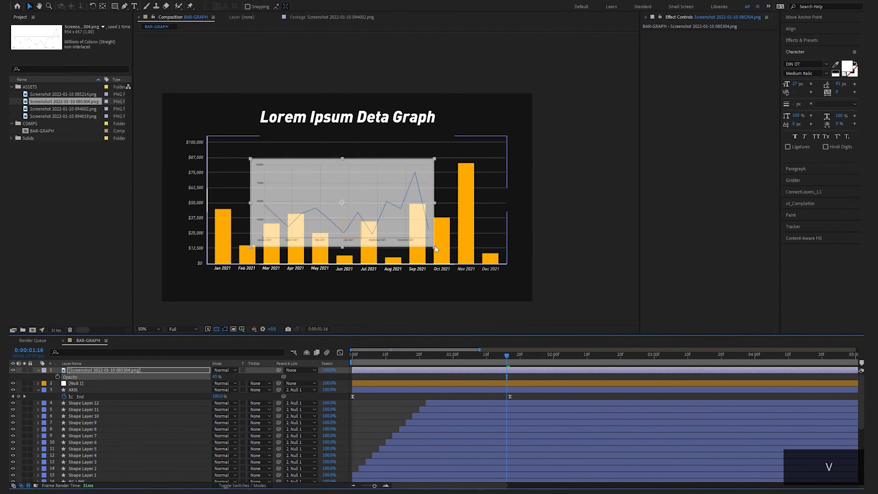
drag(435, 248, 481, 258)
drag(349, 211, 339, 211)
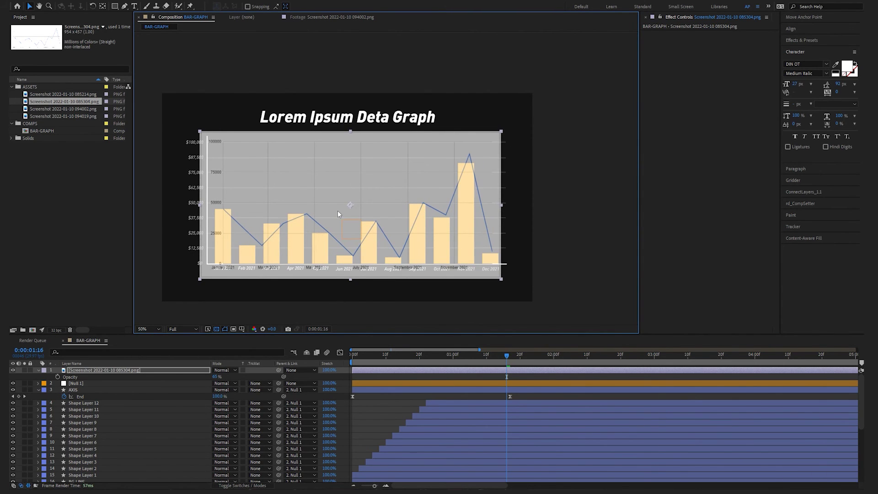
key(shift)
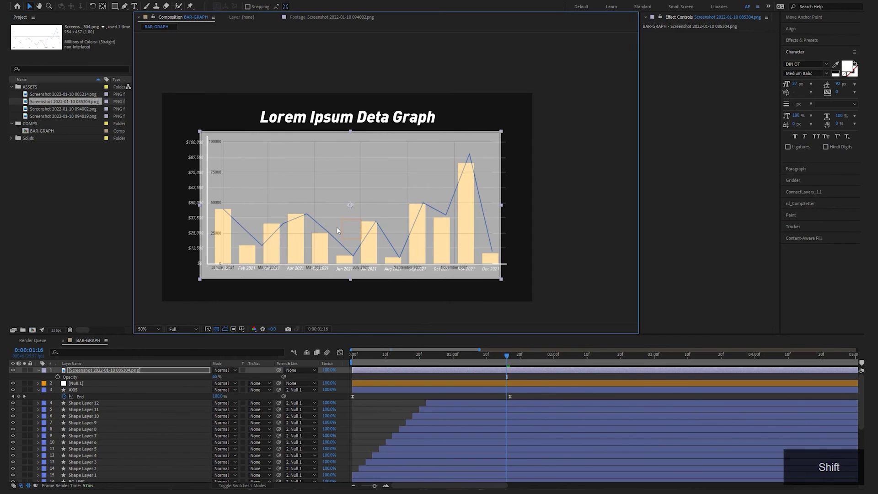
Raise the line chart screenshot's opacity to about 88% and deselect the layer
click(379, 400)
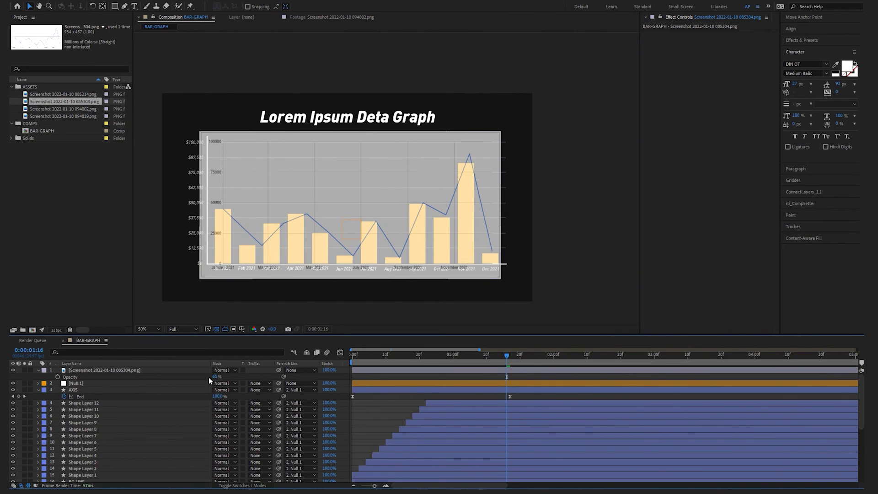
drag(216, 377, 383, 379)
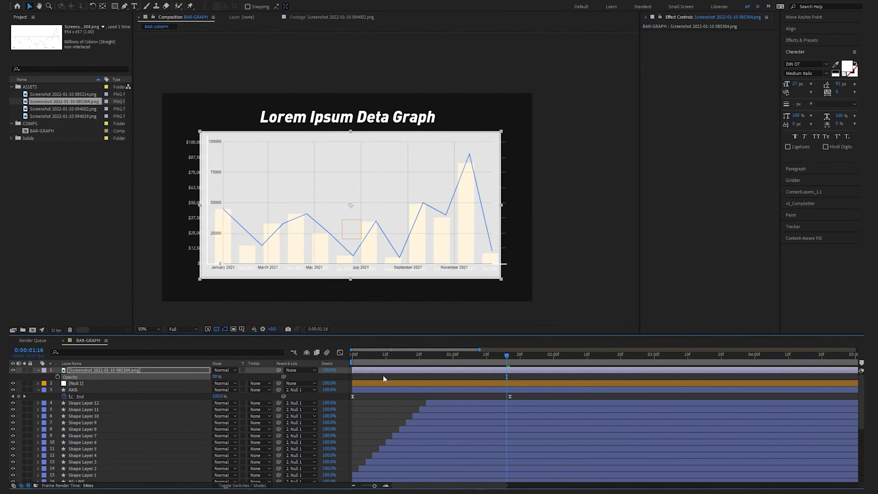
click(383, 377)
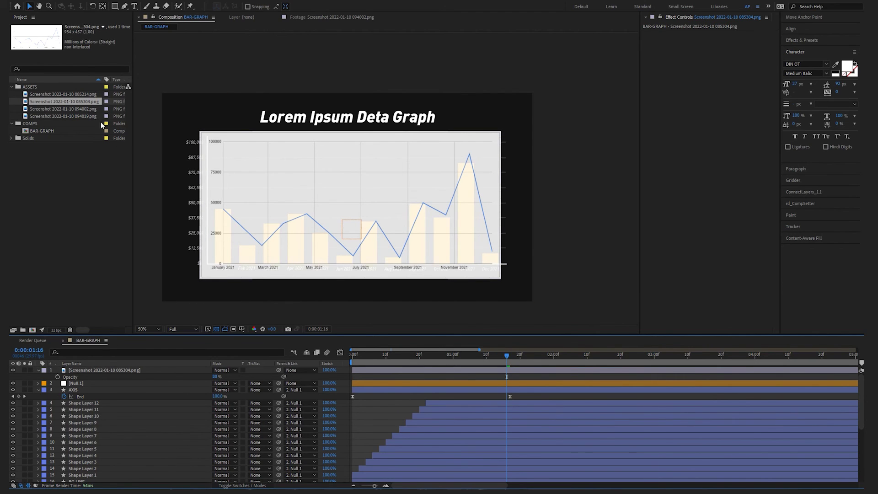
Set up the Pen tool with a 5 px stroke in colour 00AAFF for tracing the line from its January 2021 point
click(124, 6)
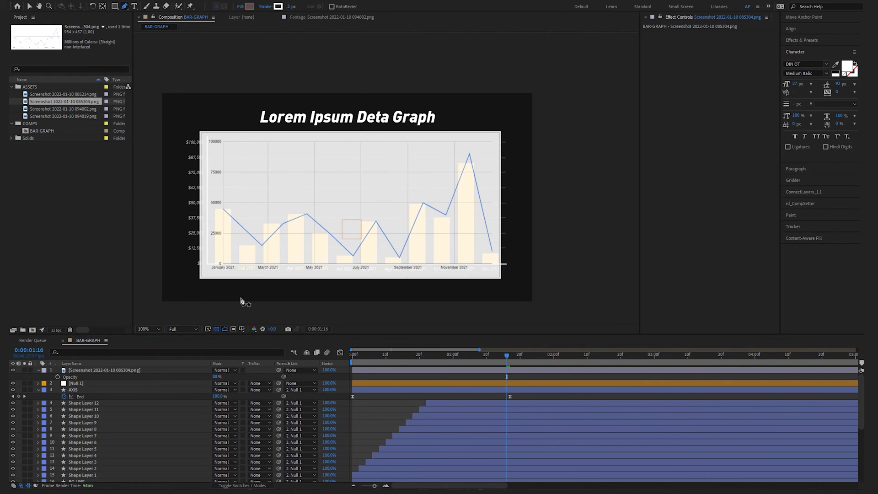
scroll(242, 301, up, 1)
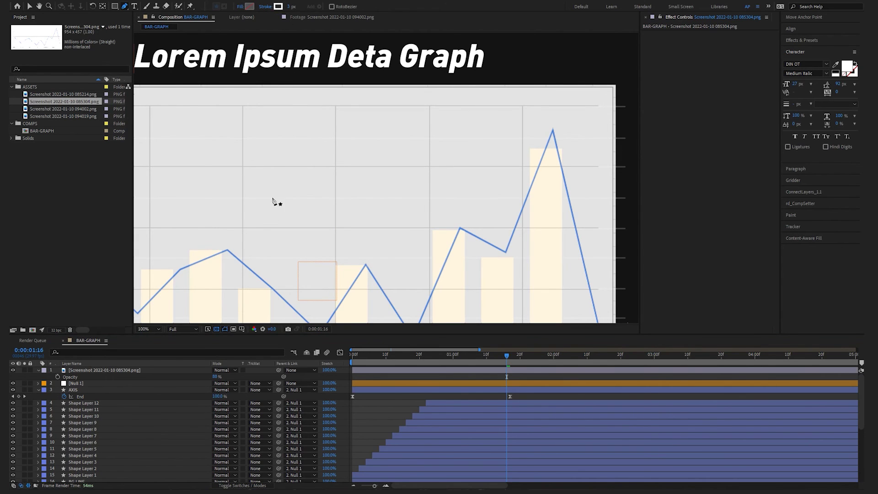
key(Return)
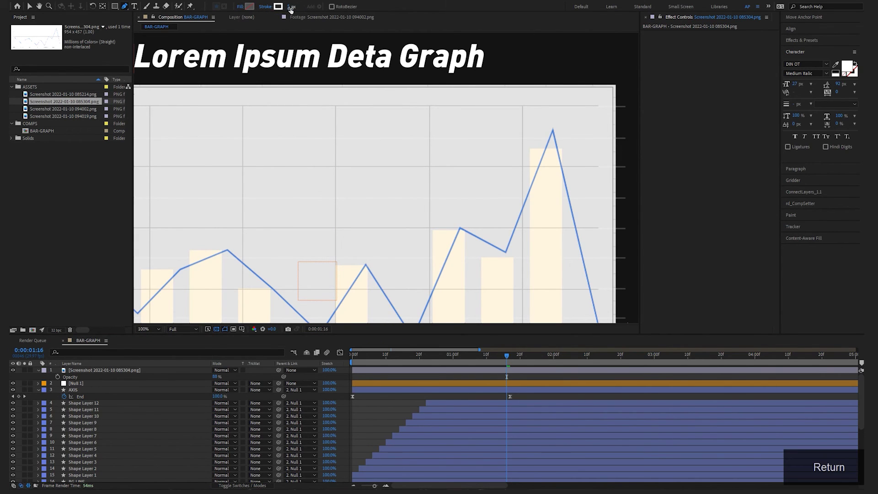
click(279, 6)
text(00AAF)
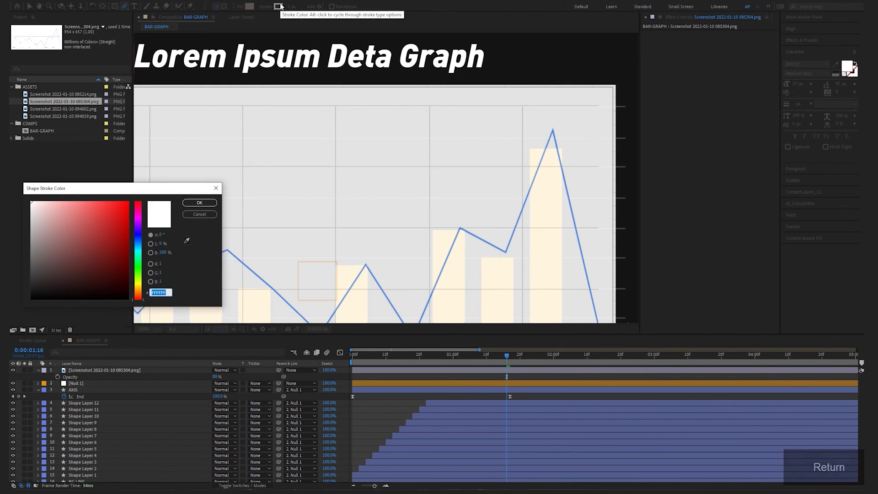
text(F)
key(Return)
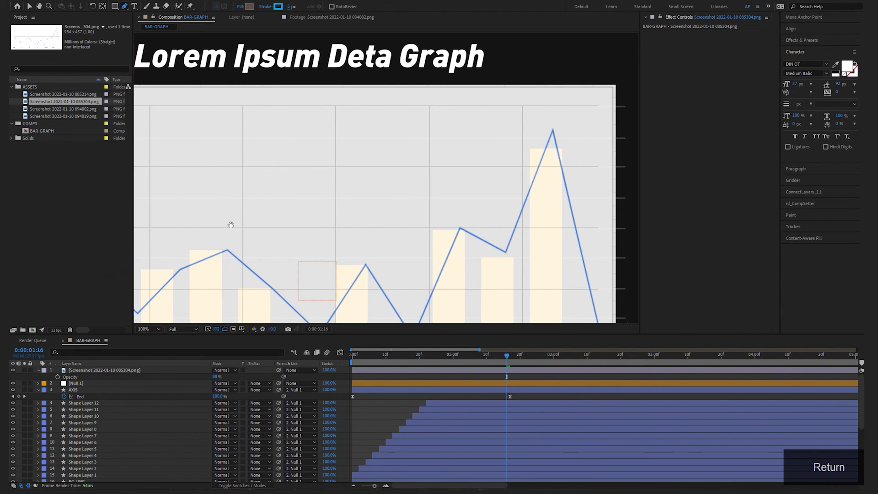
drag(231, 224, 416, 118)
key(space)
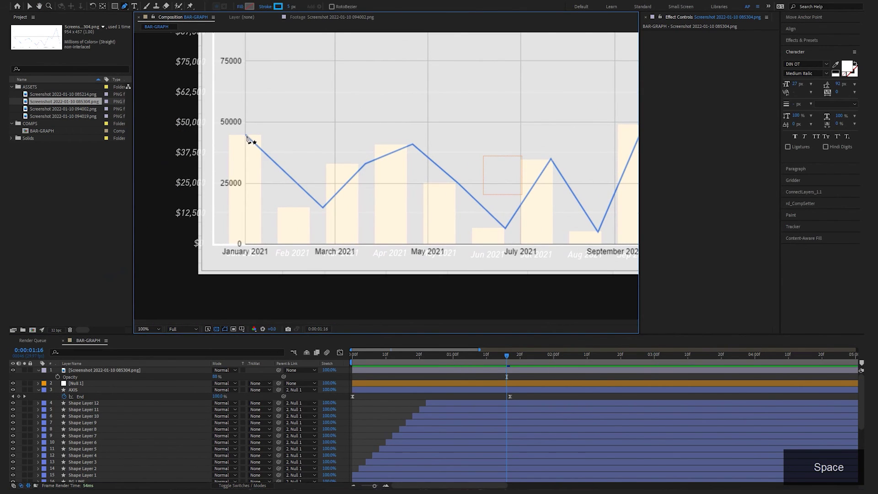
From the first frame, trace the screenshot's whole blue line point by point as an open path on a new shape layer
click(364, 371)
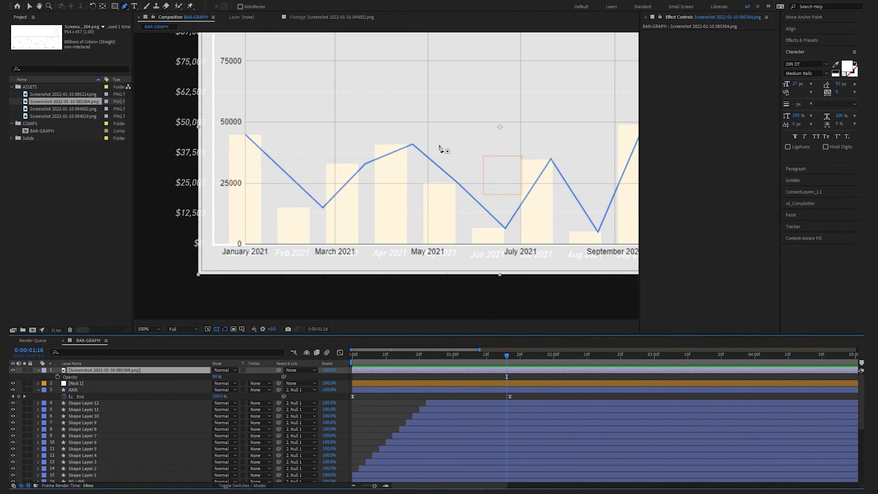
click(392, 376)
drag(360, 356, 331, 359)
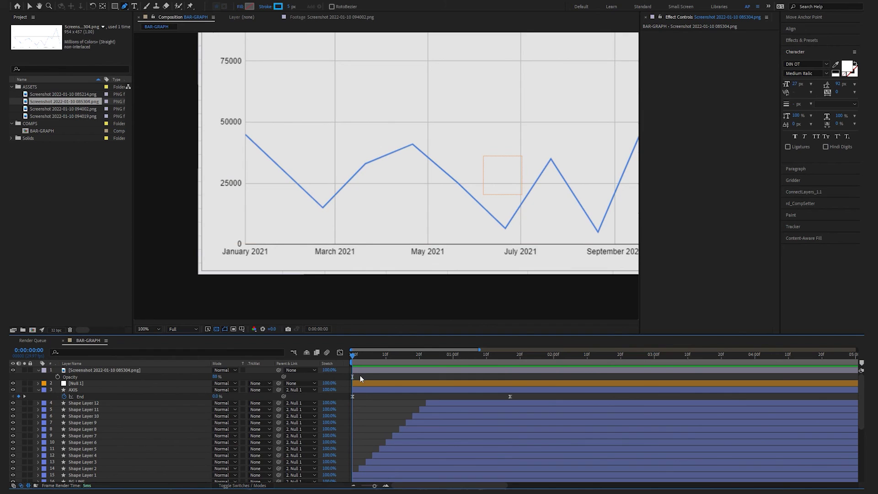
click(246, 135)
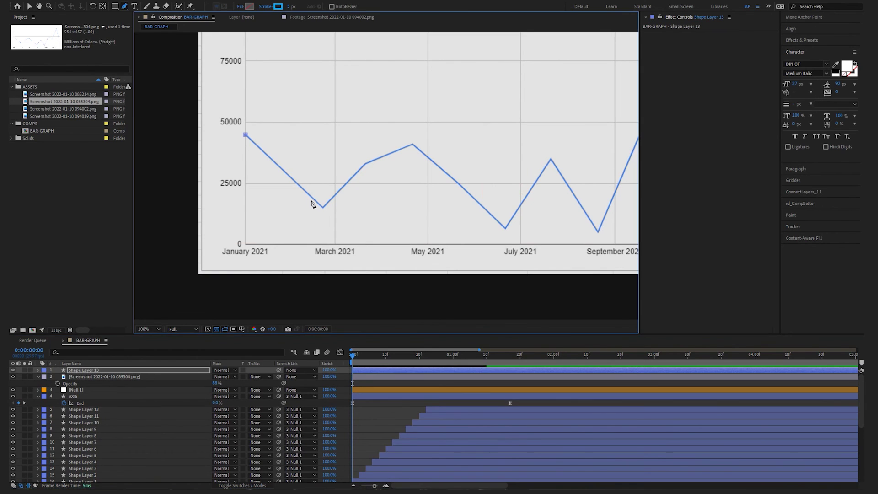
click(324, 207)
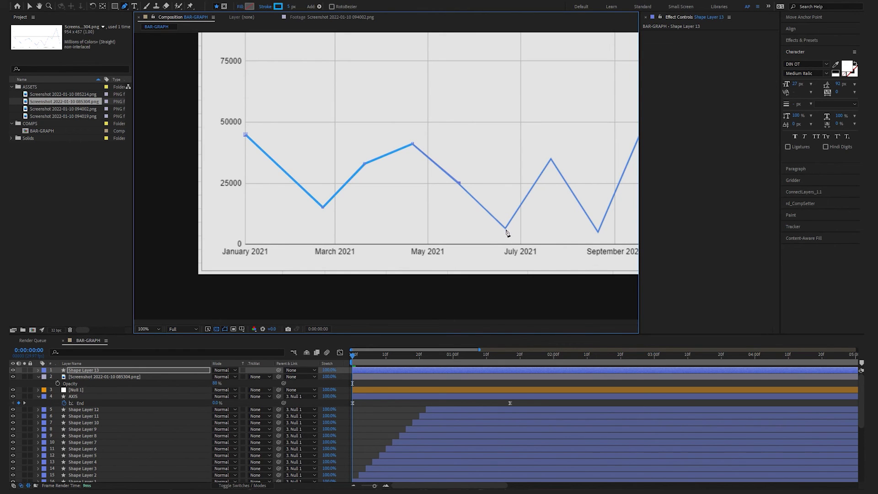
drag(555, 173, 283, 168)
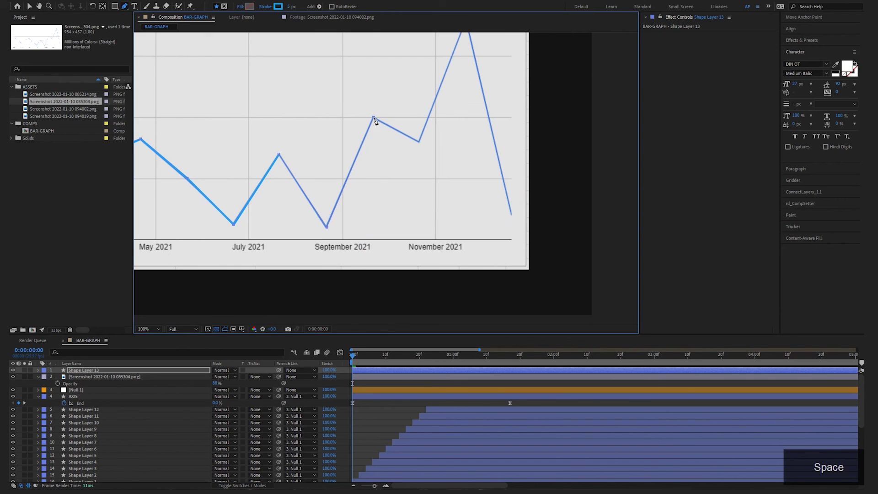
drag(434, 104, 397, 114)
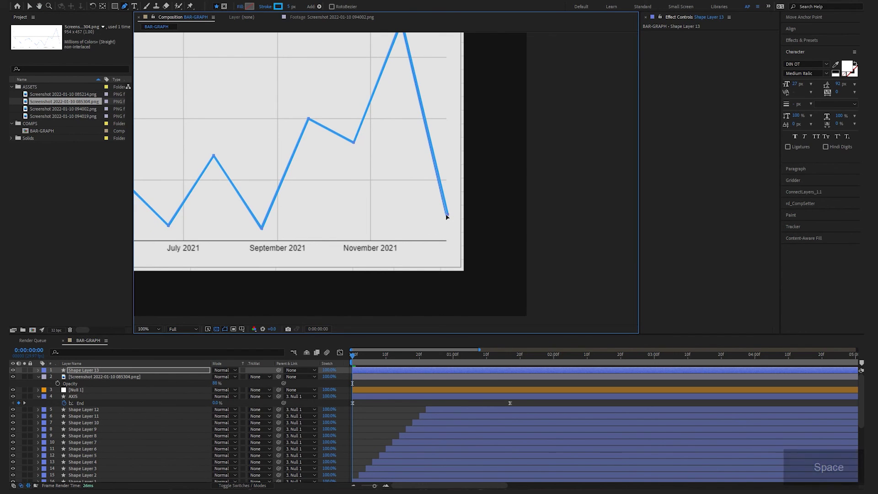
drag(448, 216, 446, 216)
Parent the traced line layer and the line chart screenshot layer to Null 1, and hide the screenshot layer
click(90, 377)
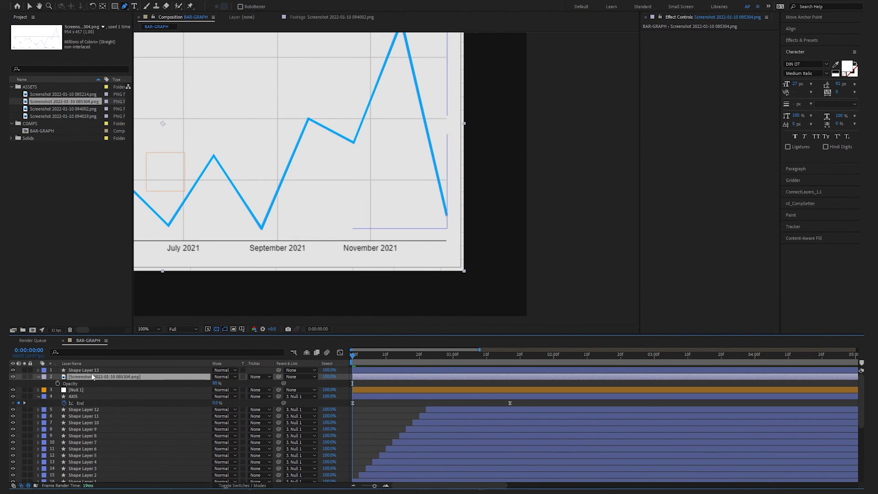
shift+click(93, 370)
drag(229, 377, 78, 391)
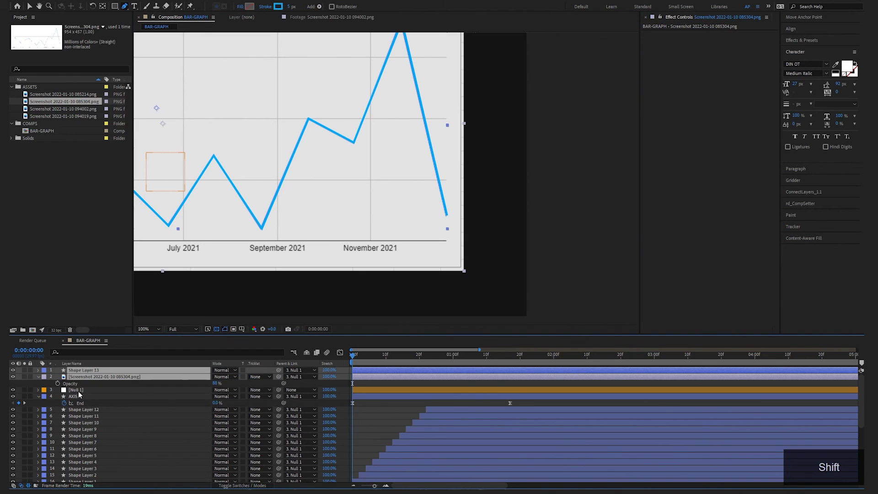
click(97, 377)
click(13, 376)
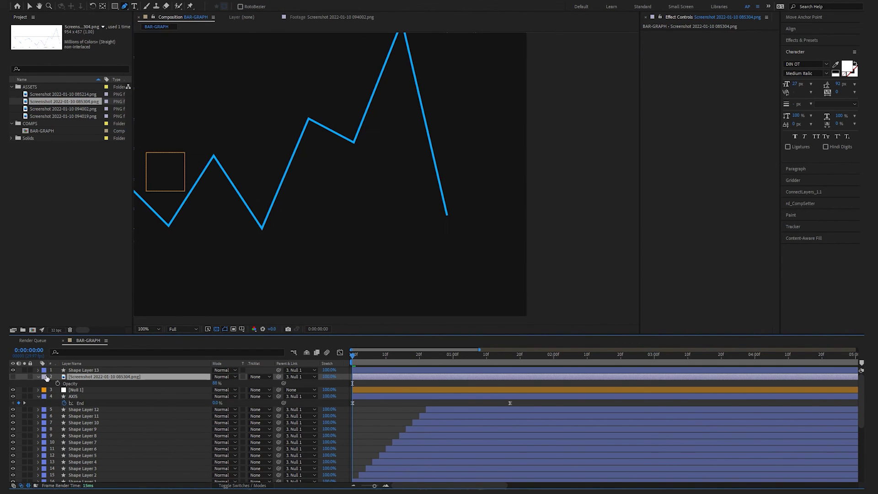
Move the playhead to 0:00:01:27, expand the traced line layer, and hide the bar layers Shape Layer 1 to Shape Layer 12
drag(452, 362, 544, 363)
scroll(446, 259, down, 1)
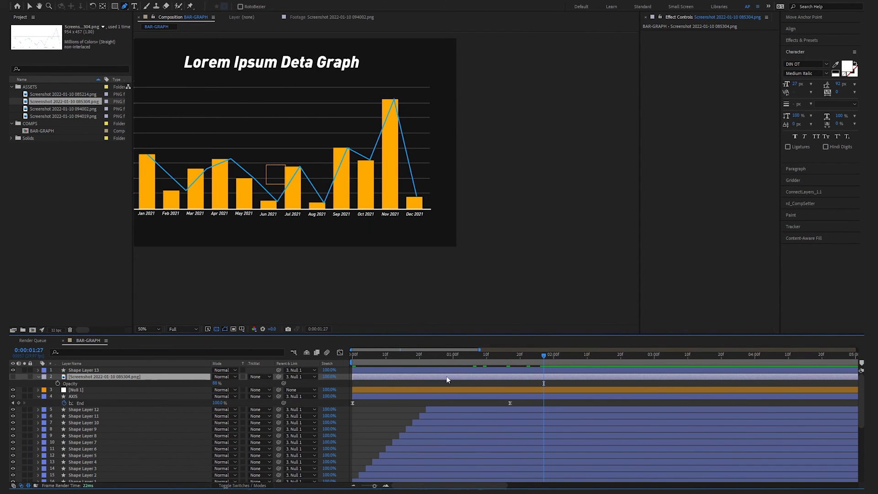
click(387, 370)
click(38, 370)
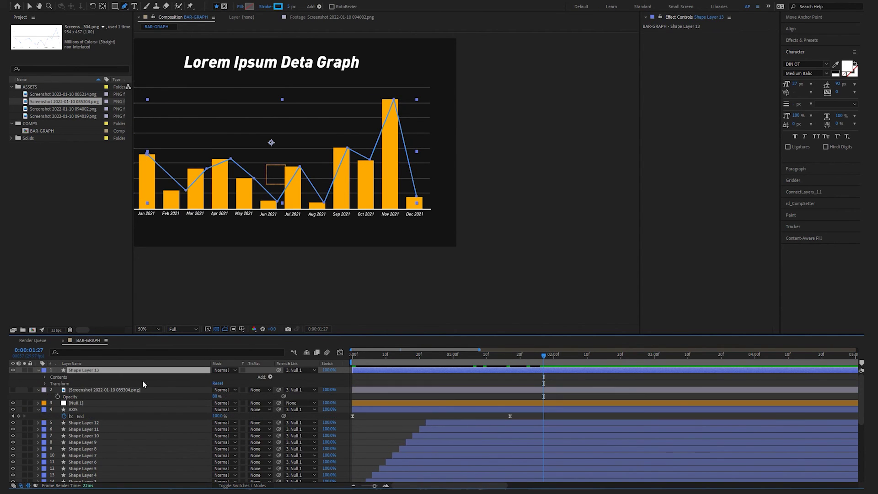
click(437, 422)
scroll(80, 476, down, 3)
shift+click(87, 448)
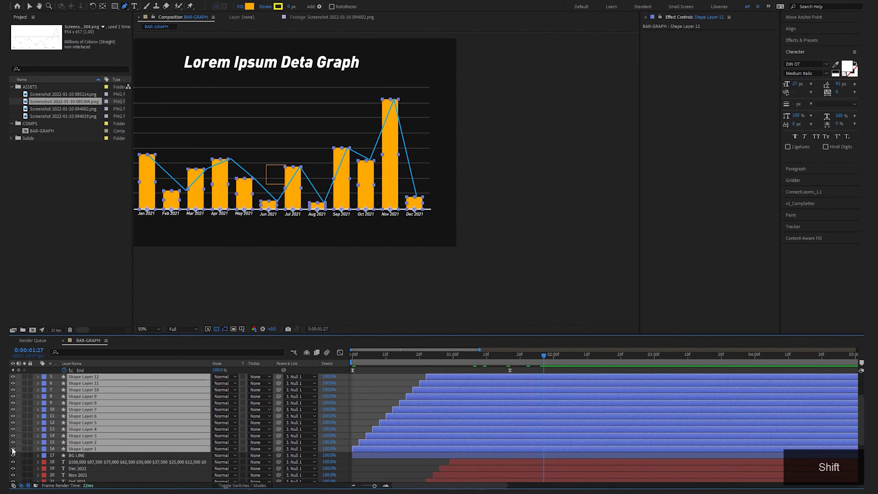
click(13, 448)
scroll(60, 421, up, 3)
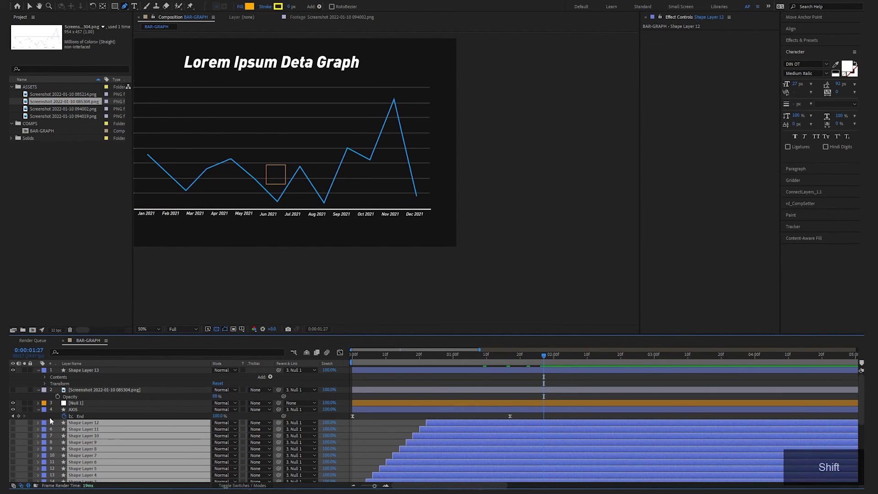
Add Trim Paths to Shape Layer 13 and keyframe its End at 100% at 0:00:01:27 and 0% at the first frame
click(134, 370)
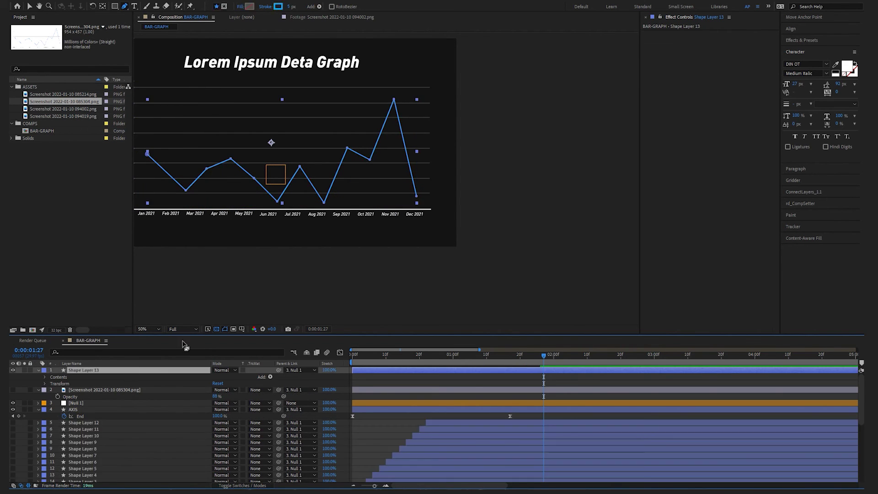
click(270, 378)
click(300, 334)
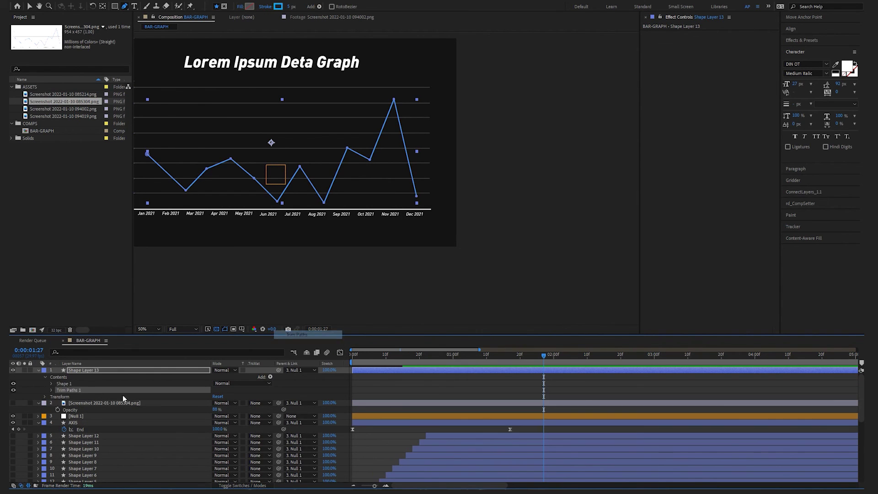
click(64, 403)
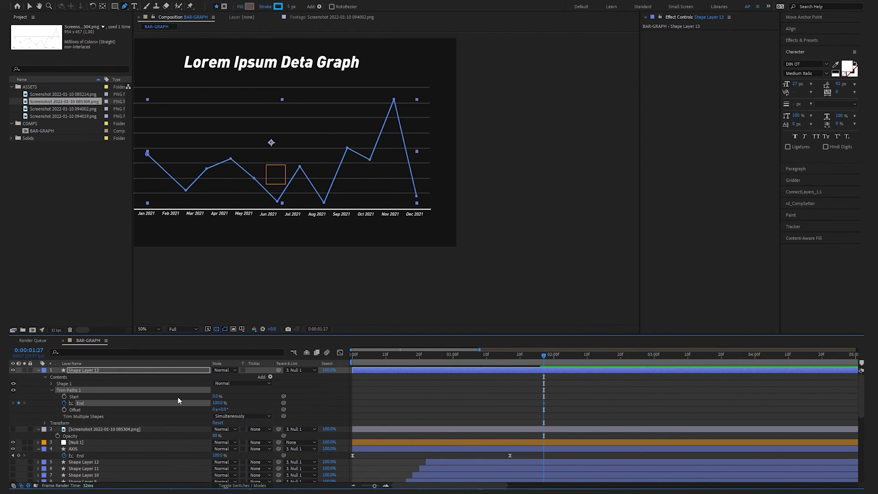
drag(474, 358, 339, 367)
click(215, 403)
text(0)
key(Return)
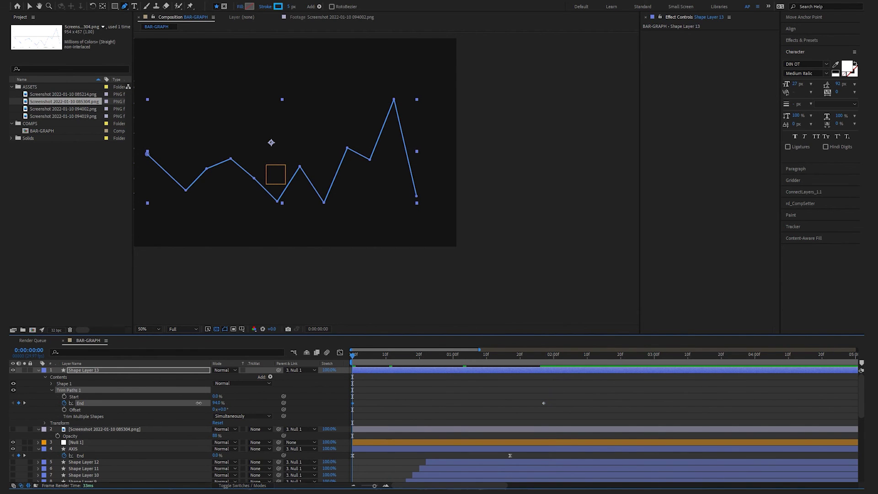
Apply Easy Ease to the line's Trim Paths End keyframes, reshape the speed curve to start fast and slow down, and preview it
drag(612, 389, 320, 421)
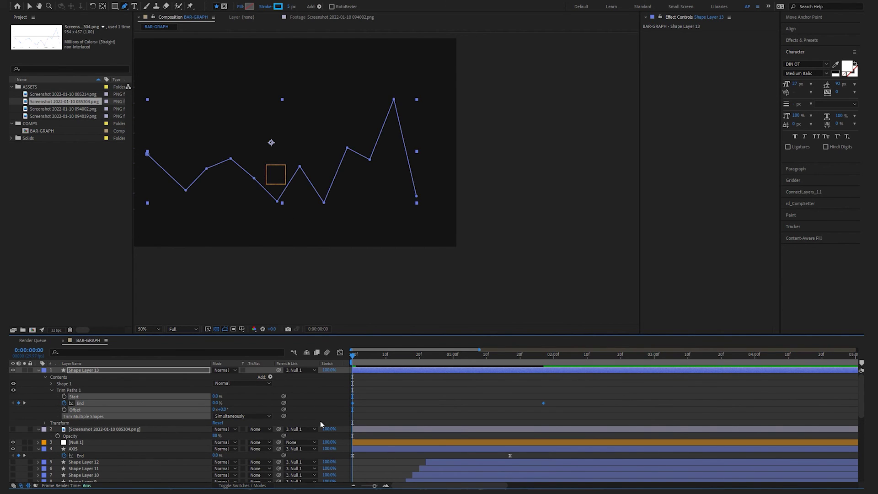
key(F9)
click(340, 353)
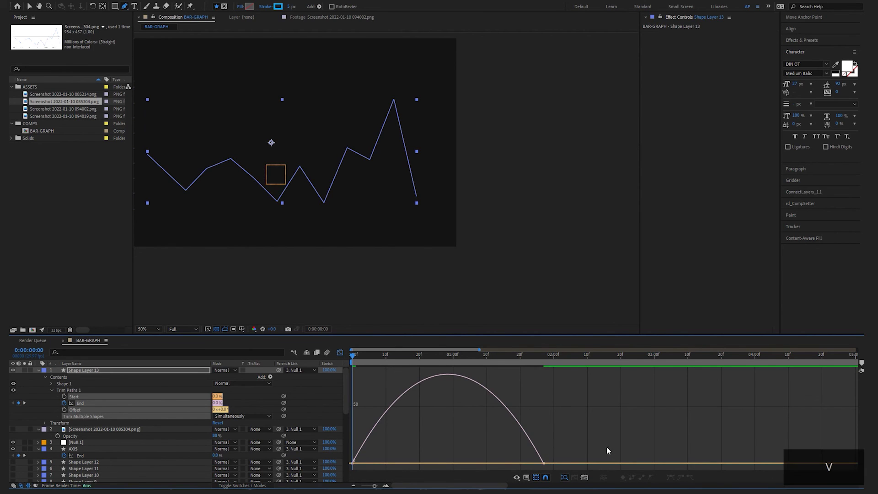
key(v)
drag(597, 438, 480, 465)
key(space)
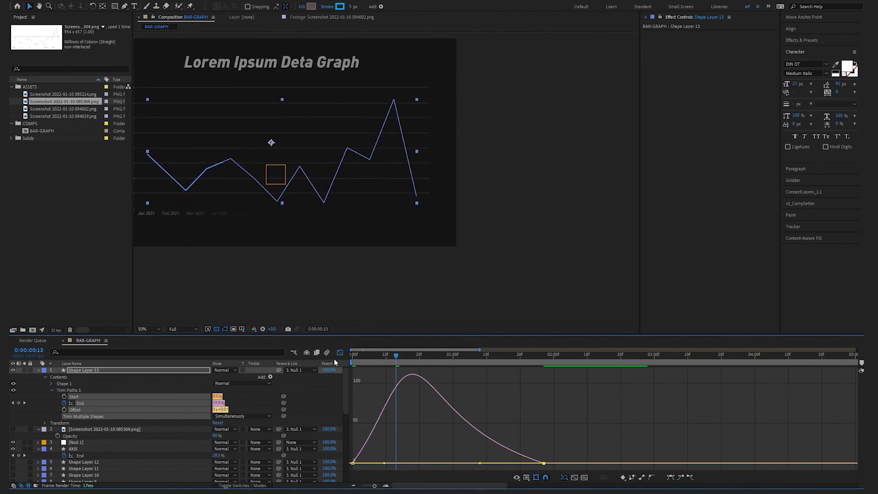
scroll(320, 259, down, 2)
key(space)
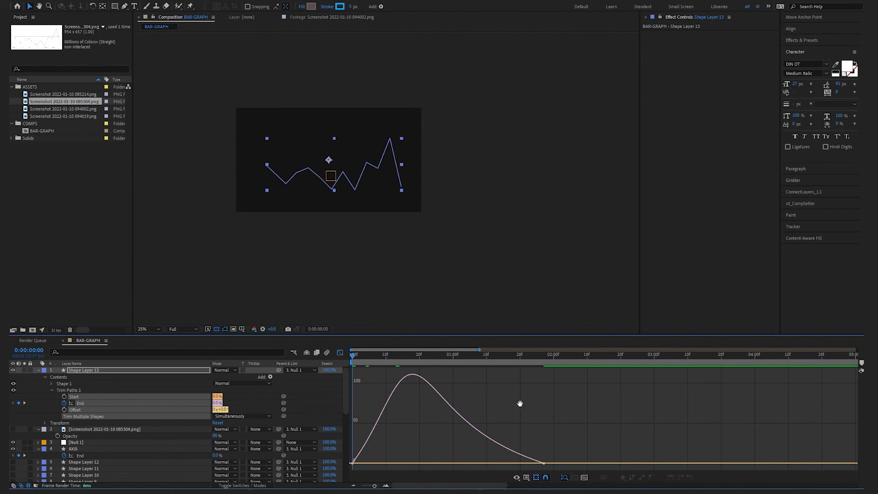
key(space)
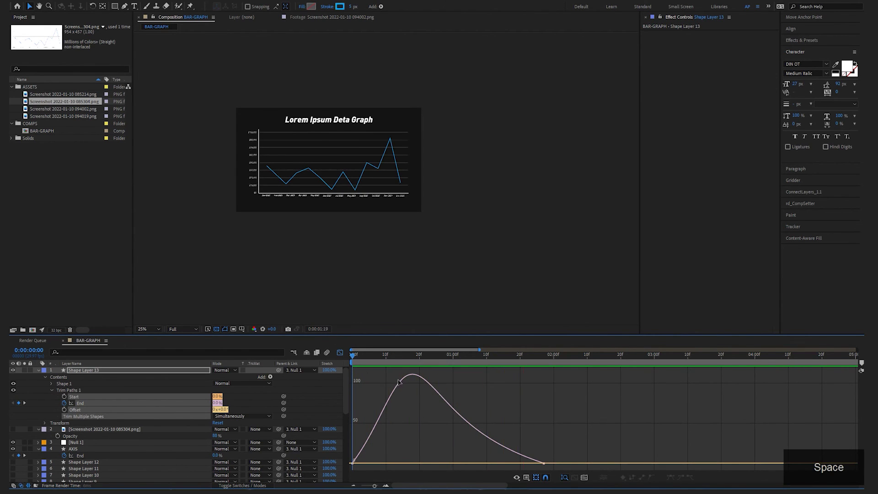
Move the line's final Trim Paths End keyframe to about 0:00:02:14 and preview the slower line reveal
click(340, 352)
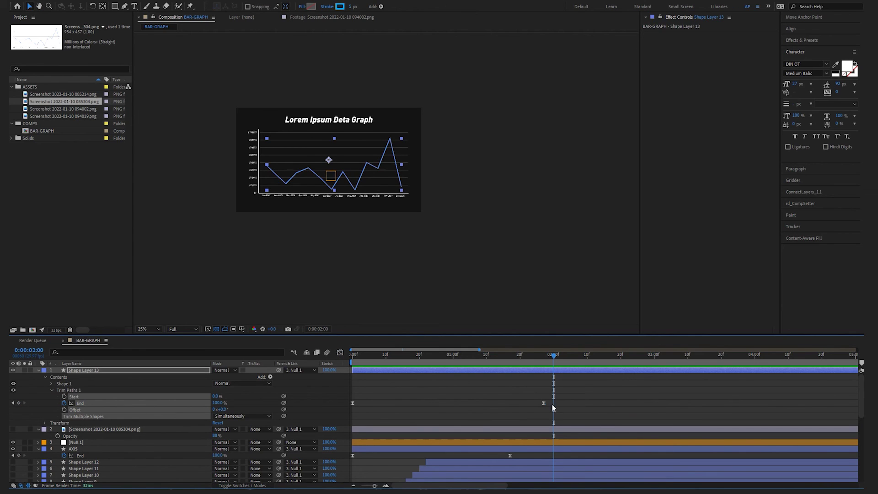
drag(543, 403, 600, 403)
key(space)
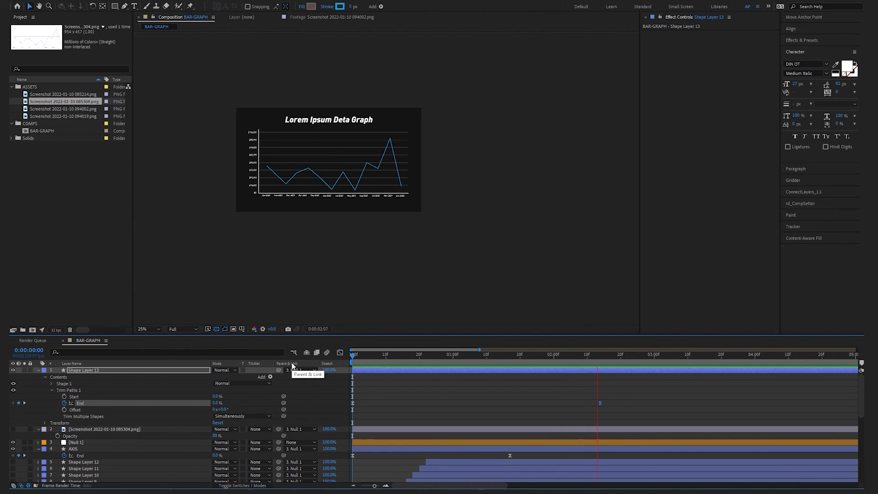
key(space)
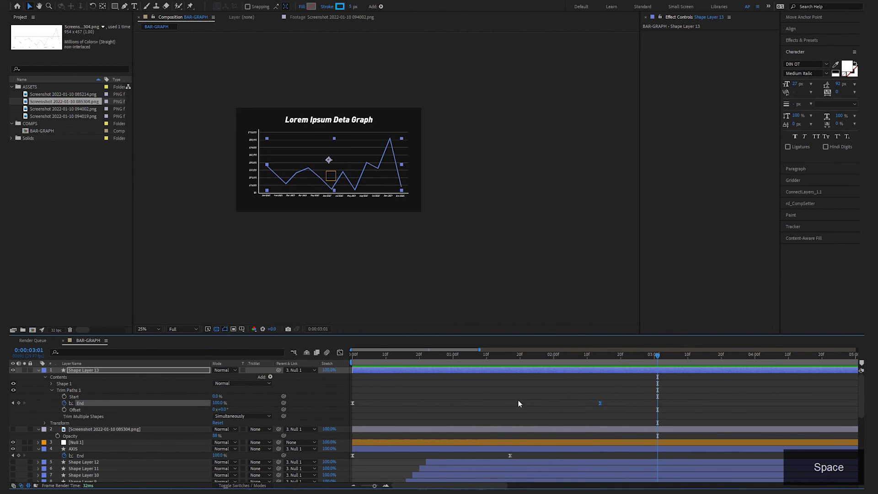
Thicken the stroke of the traced line on Shape Layer 13
click(648, 380)
click(649, 372)
scroll(416, 242, up, 2)
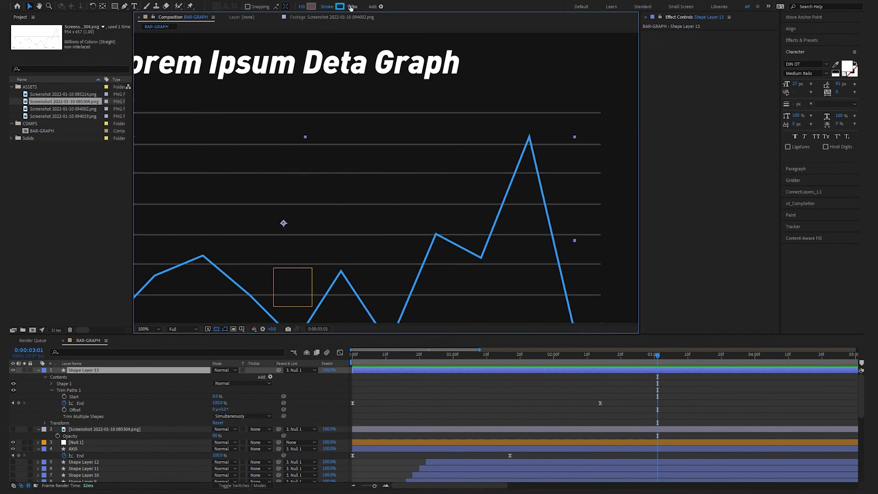
drag(351, 6, 356, 6)
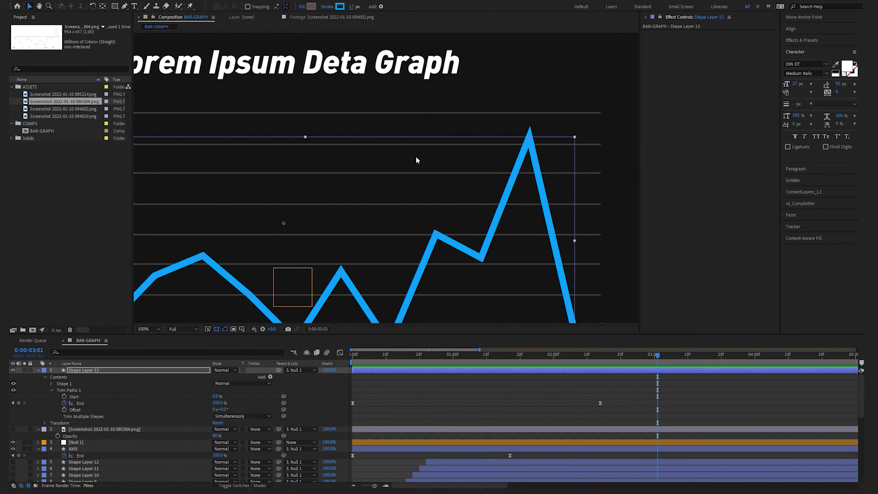
Preview the animation of the orange bars and blue line together from the first frame
key(space)
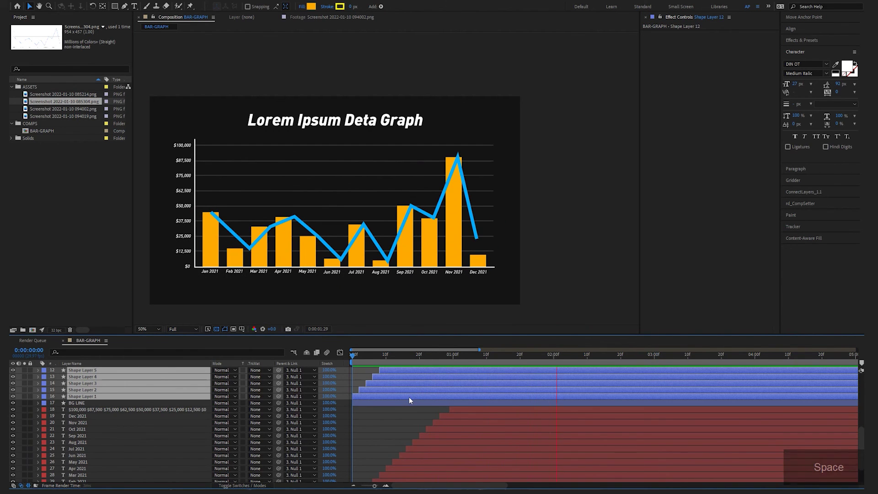
key(space)
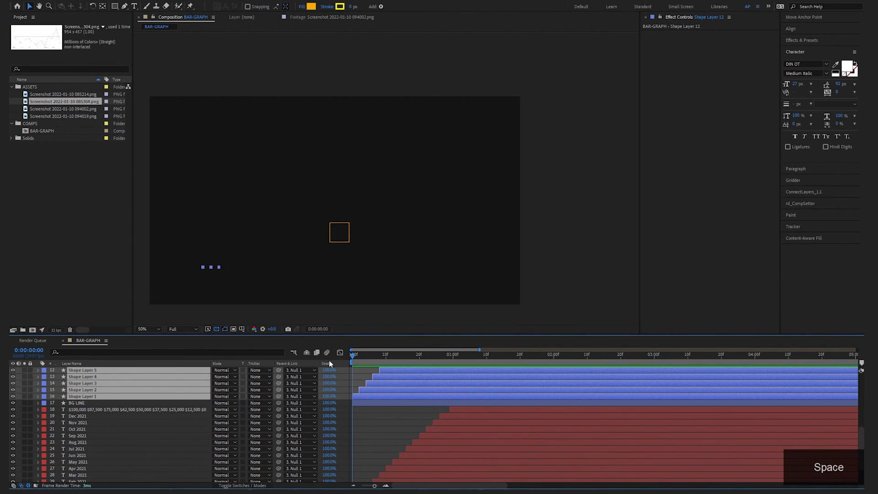
key(space)
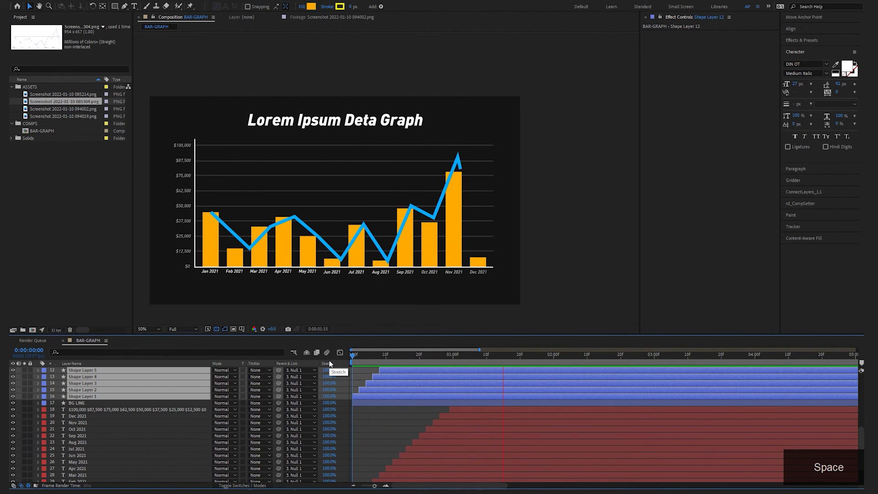
key(space)
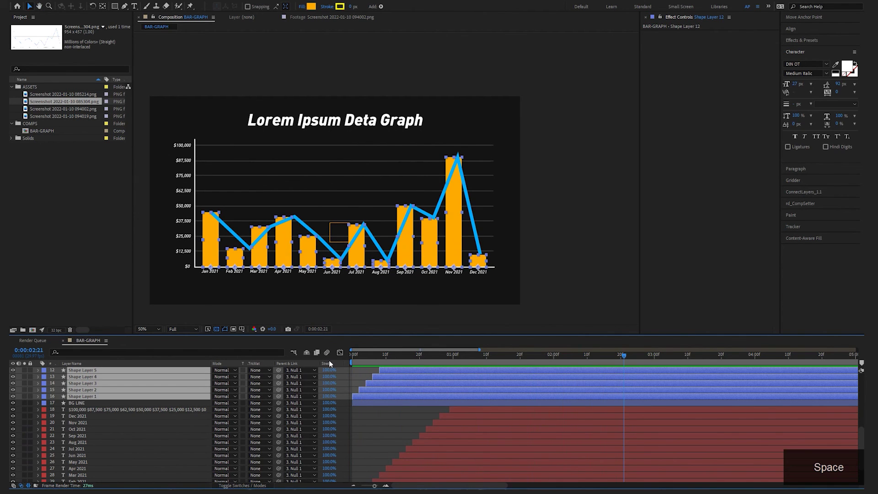